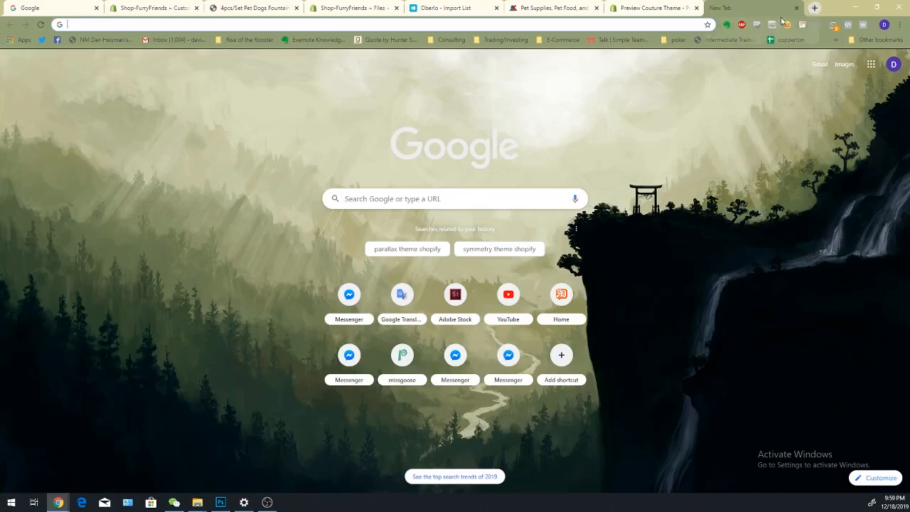
Open Adobe Stock, and examine the homepage slideshow in the Prestige theme's Couture preview
{"action": "left_click", "coordinate": [459, 297]}
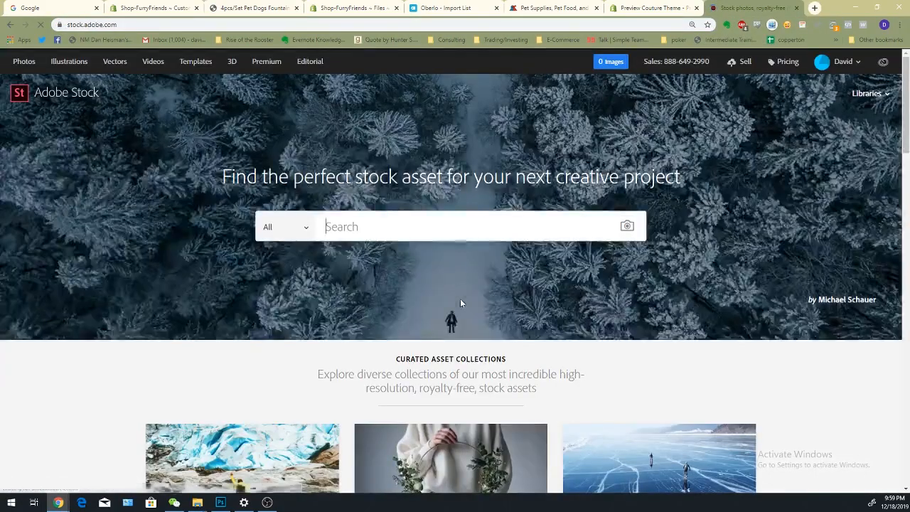
{"action": "left_click", "coordinate": [608, 8]}
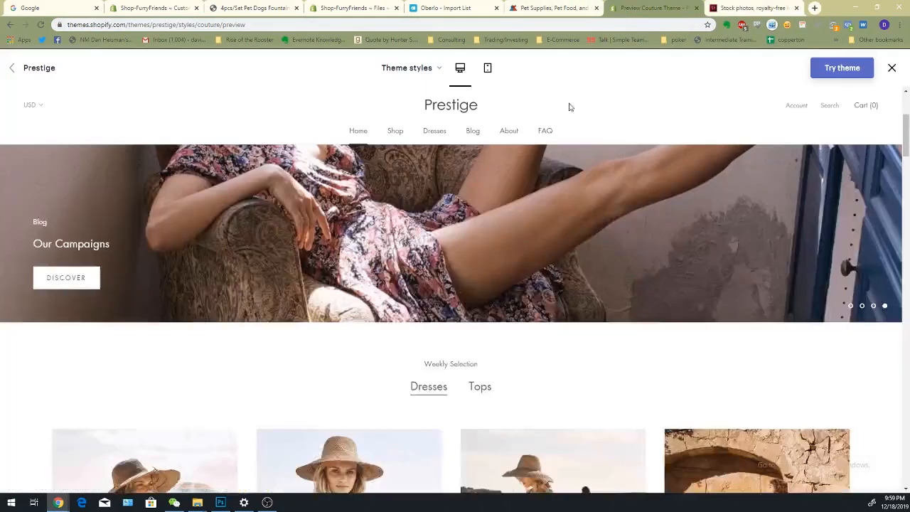
{"action": "scroll", "coordinate": [525, 244], "scroll_direction": "up", "scroll_amount": 4}
{"action": "scroll", "coordinate": [524, 244], "scroll_direction": "down", "scroll_amount": 5}
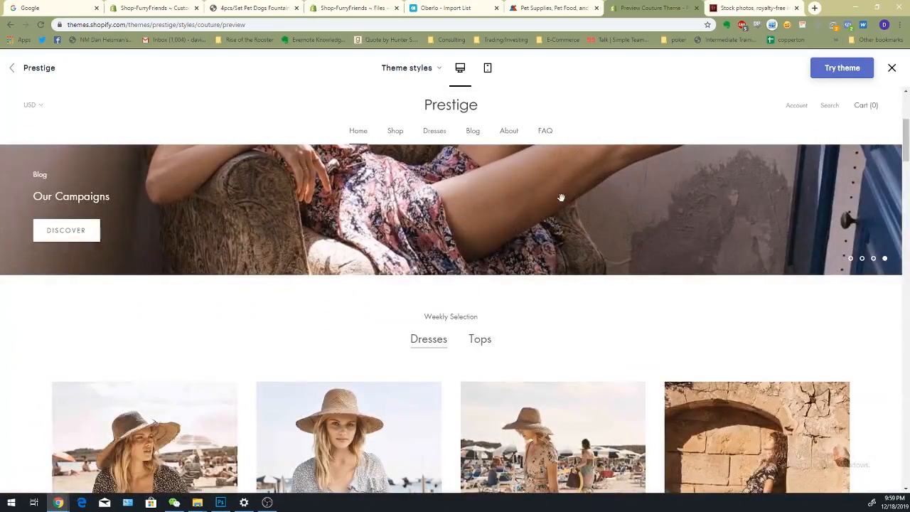
{"action": "left_click_drag", "start_coordinate": [539, 198], "coordinate": [661, 214]}
{"action": "scroll", "coordinate": [509, 201], "scroll_direction": "up", "scroll_amount": 4}
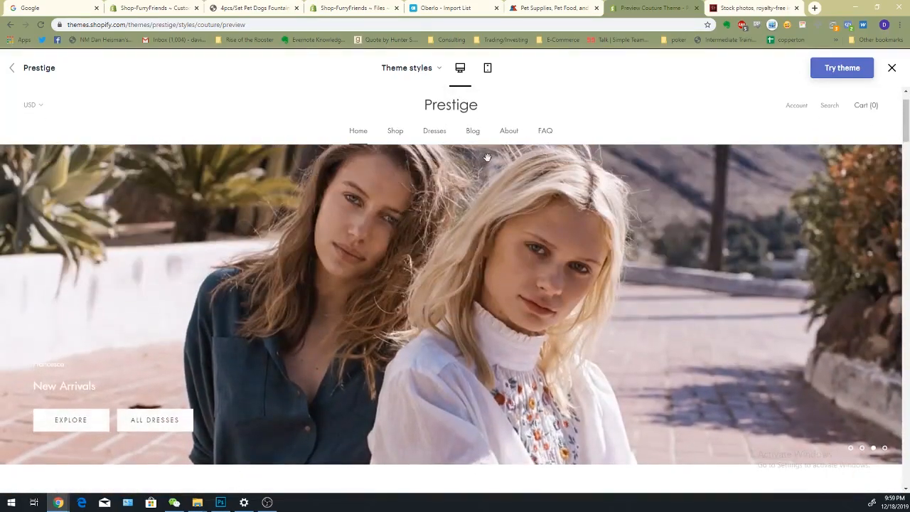
Review The Pet Park home page in the theme editor, from the fountain banner to the three collection list blocks
{"action": "left_click", "coordinate": [358, 6]}
{"action": "left_click", "coordinate": [151, 7]}
{"action": "scroll", "coordinate": [363, 251], "scroll_direction": "up", "scroll_amount": 7}
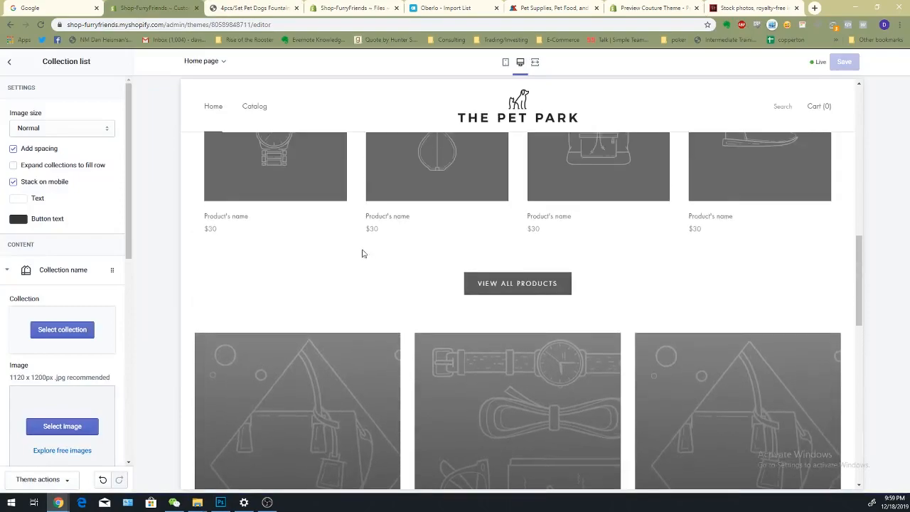
{"action": "scroll", "coordinate": [369, 254], "scroll_direction": "up", "scroll_amount": 6}
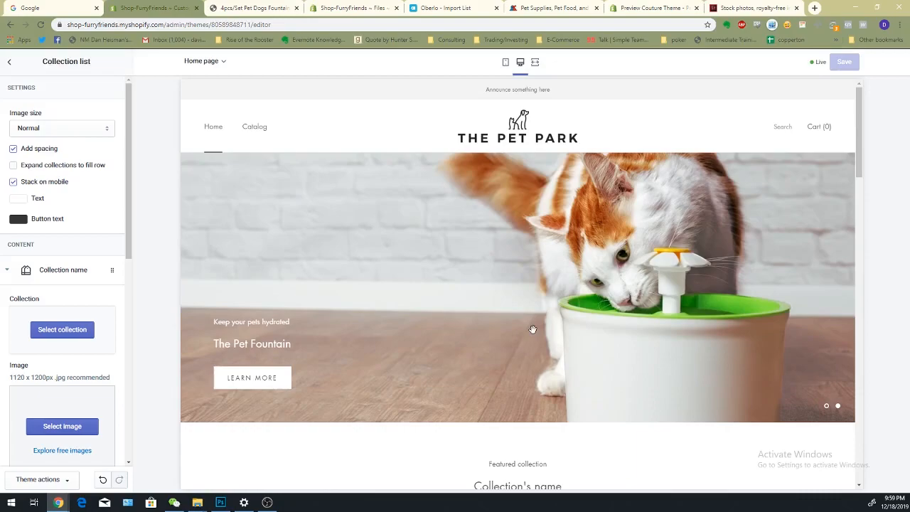
{"action": "scroll", "coordinate": [532, 329], "scroll_direction": "down", "scroll_amount": 12}
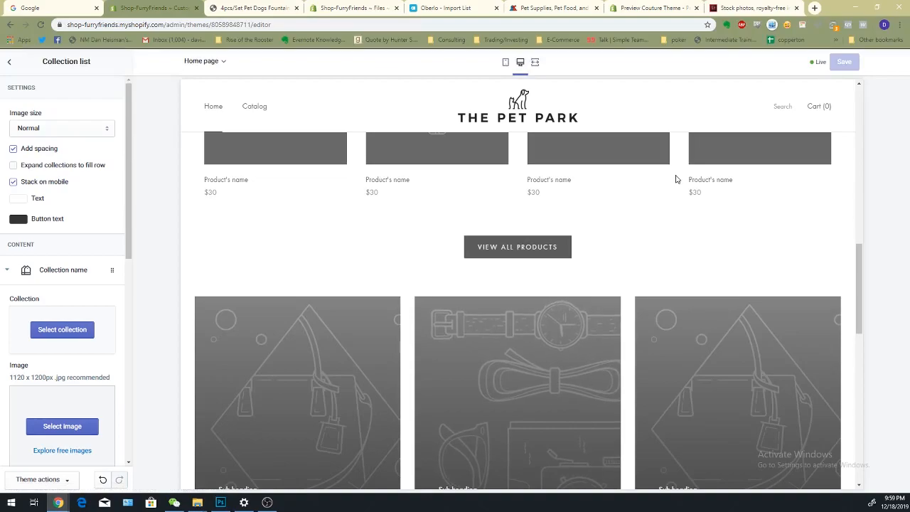
{"action": "left_click", "coordinate": [738, 8]}
{"action": "left_click", "coordinate": [448, 236]}
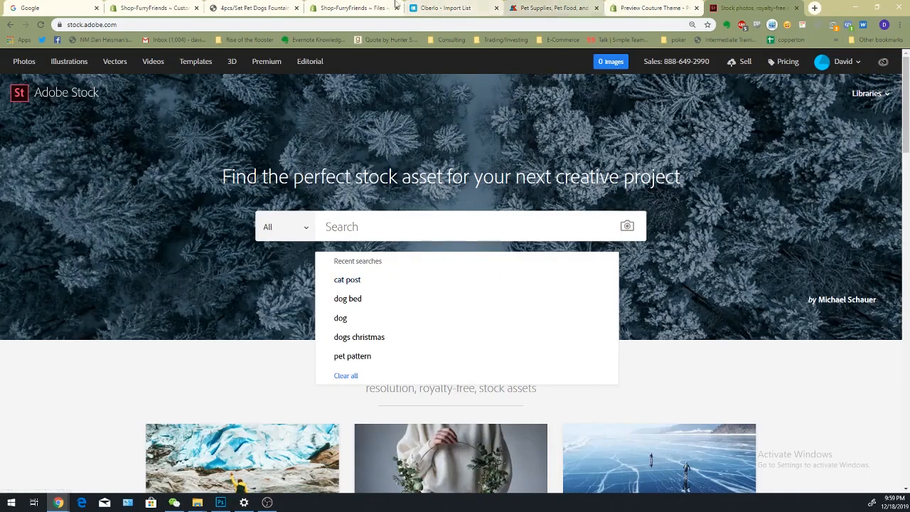
{"action": "left_click", "coordinate": [348, 8]}
{"action": "left_click", "coordinate": [607, 6]}
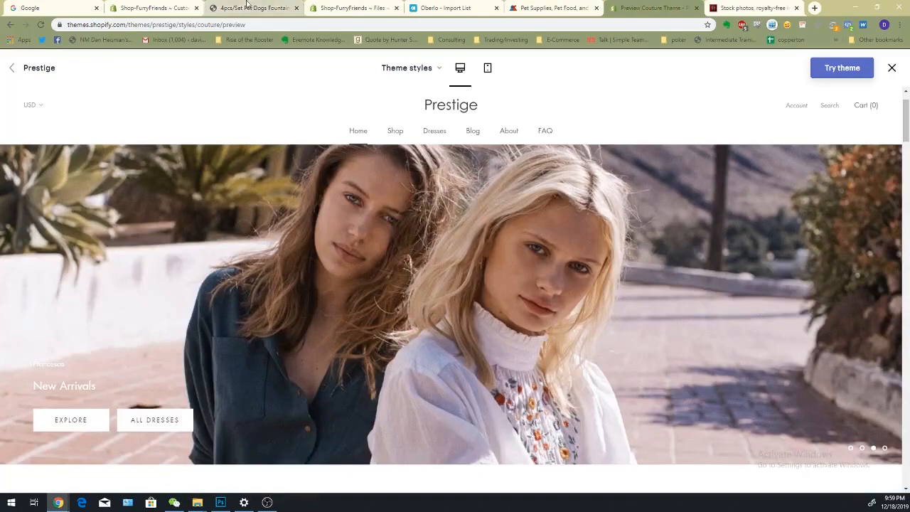
{"action": "left_click", "coordinate": [144, 6]}
{"action": "scroll", "coordinate": [437, 349], "scroll_direction": "up", "scroll_amount": 10}
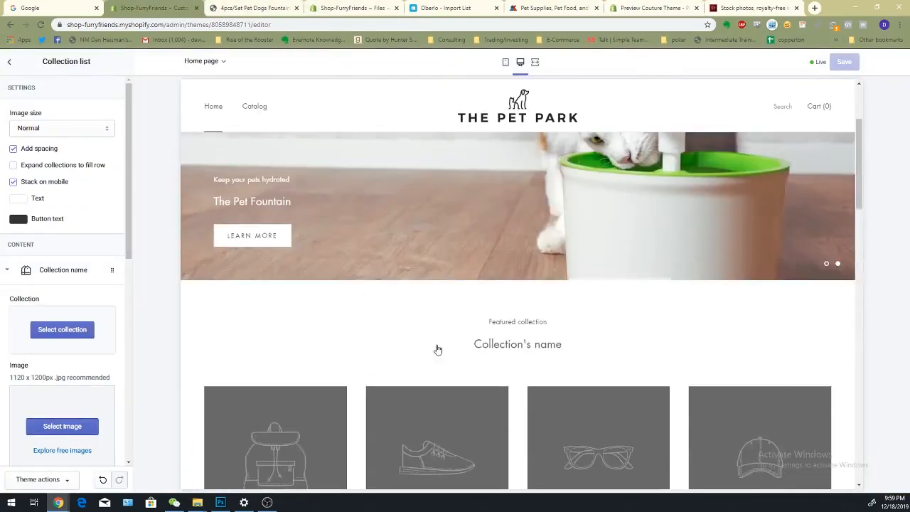
{"action": "scroll", "coordinate": [538, 335], "scroll_direction": "down", "scroll_amount": 3}
{"action": "scroll", "coordinate": [538, 335], "scroll_direction": "down", "scroll_amount": 10}
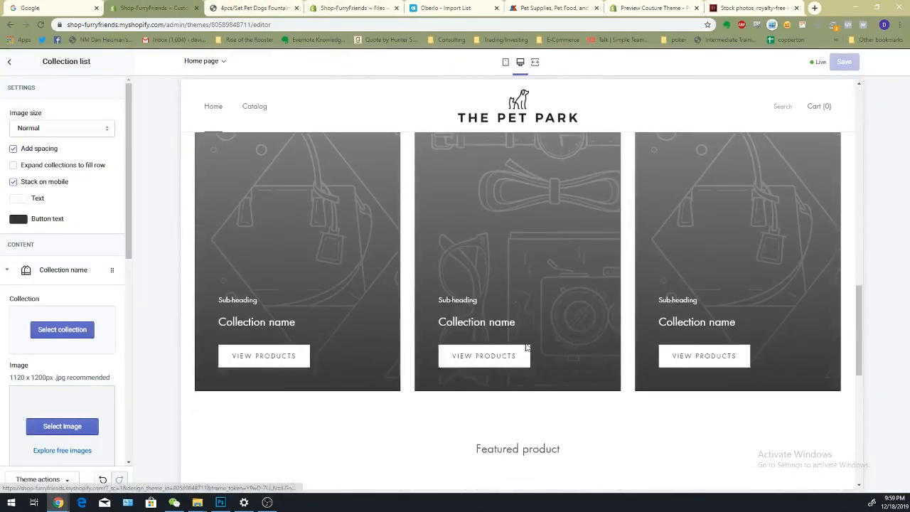
{"action": "scroll", "coordinate": [389, 330], "scroll_direction": "up", "scroll_amount": 1}
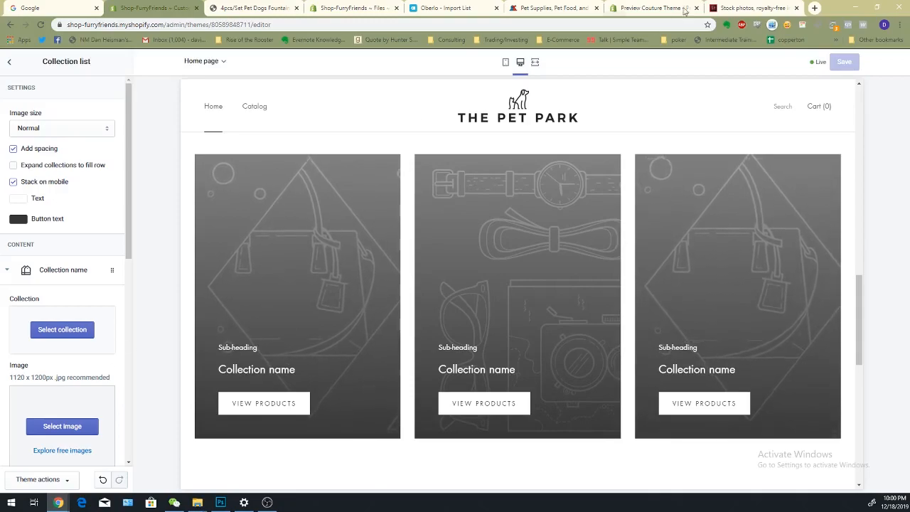
Search Adobe Stock for "dog bed"
{"action": "left_click", "coordinate": [720, 7]}
{"action": "left_click", "coordinate": [436, 215]}
{"action": "type", "text": "dog bed"}
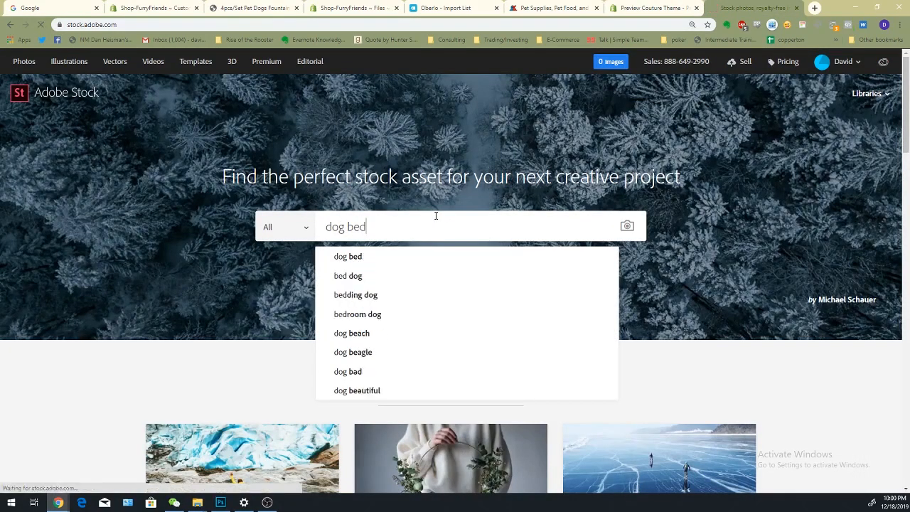
{"action": "key", "text": "Return"}
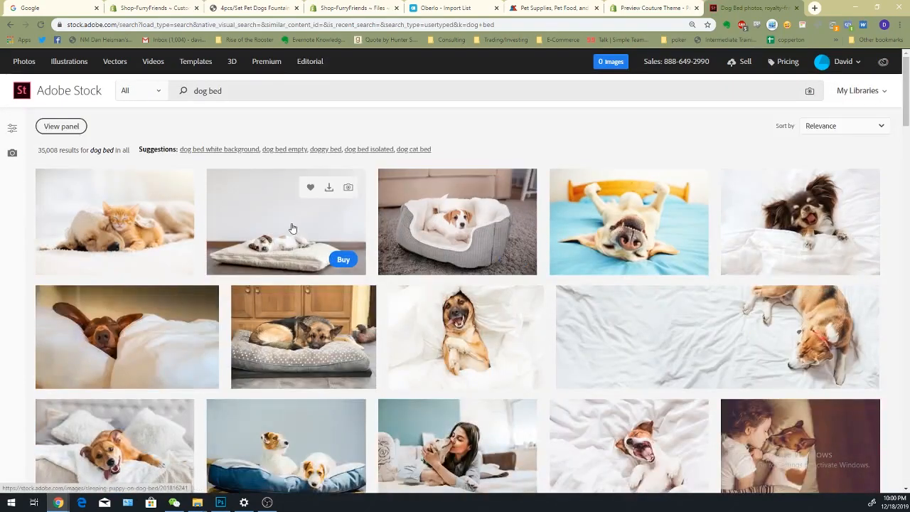
Buy the standard image of the puppy sleeping on the white dog cushion
{"action": "scroll", "coordinate": [280, 239], "scroll_direction": "down", "scroll_amount": 1}
{"action": "scroll", "coordinate": [284, 241], "scroll_direction": "up", "scroll_amount": 1}
{"action": "left_click", "coordinate": [342, 261]}
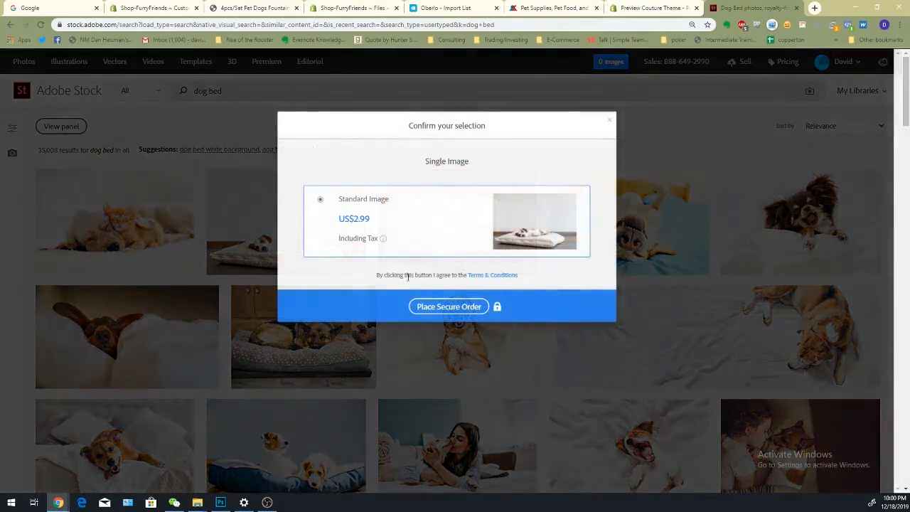
{"action": "left_click", "coordinate": [447, 307]}
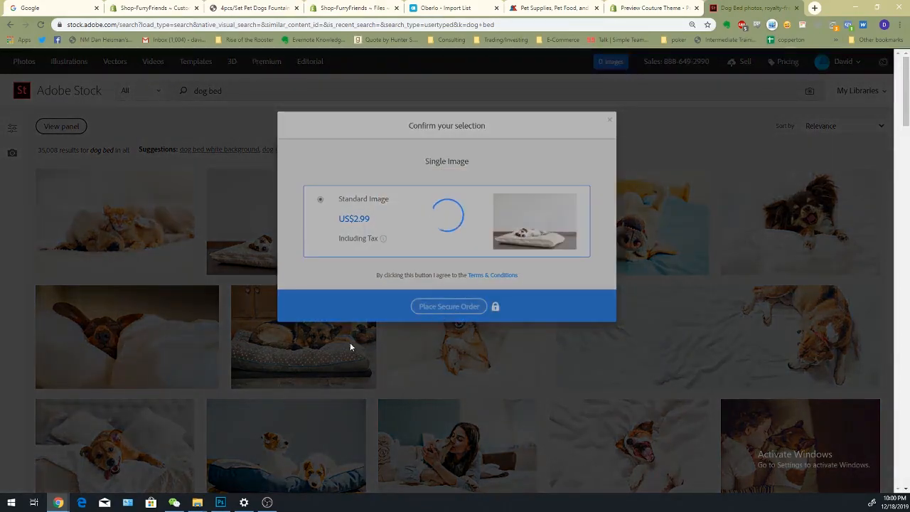
Put the purchased stock JPEG into the Pet Store folder in File Explorer
{"action": "mouse_move", "coordinate": [197, 502]}
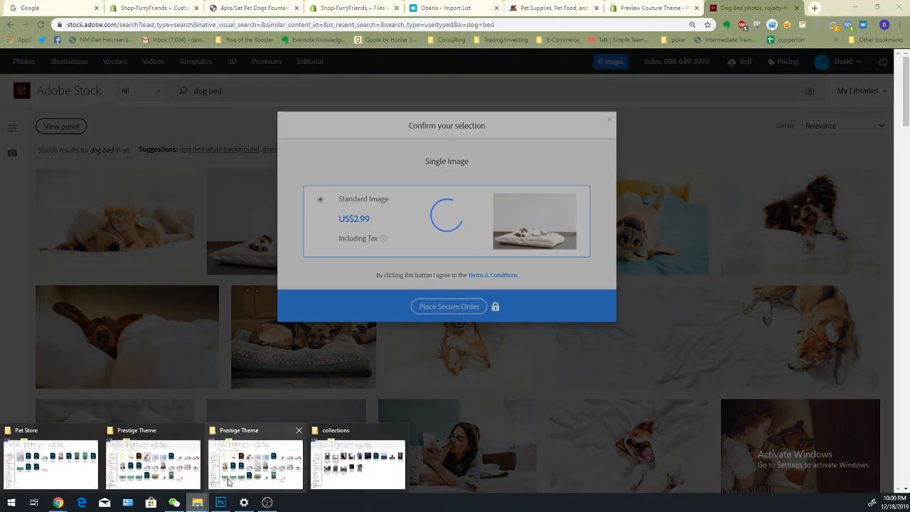
{"action": "left_click", "coordinate": [85, 454]}
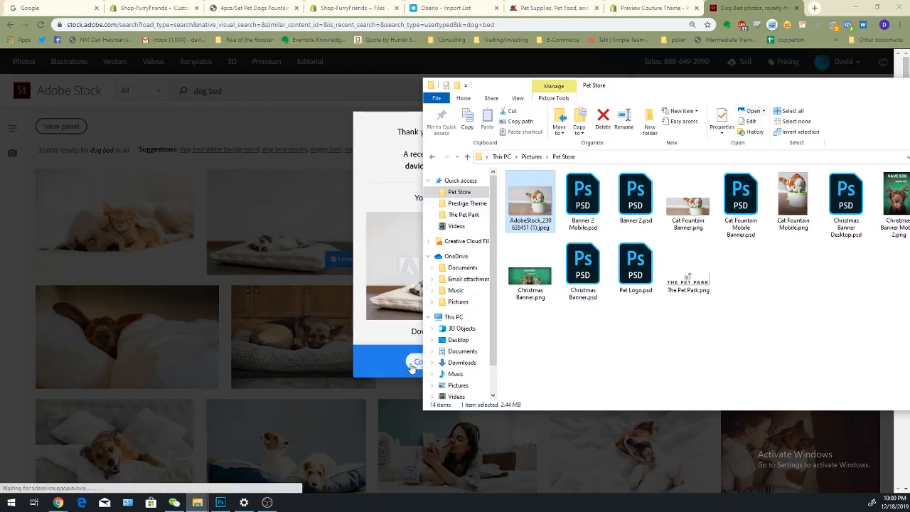
{"action": "left_click_drag", "start_coordinate": [62, 488], "coordinate": [642, 378]}
{"action": "key", "text": "alt+Tab"}
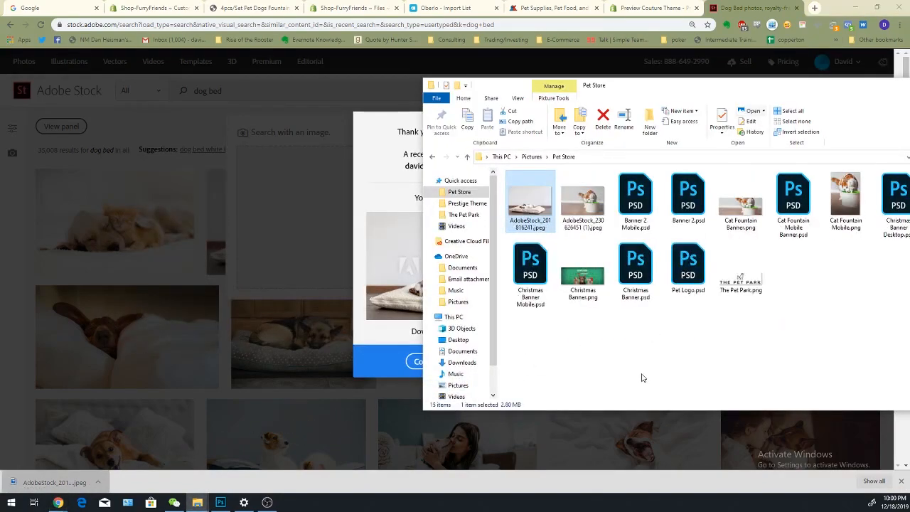
Check the recommended image size for the first collection block in the store's theme editor
{"action": "left_click", "coordinate": [189, 6]}
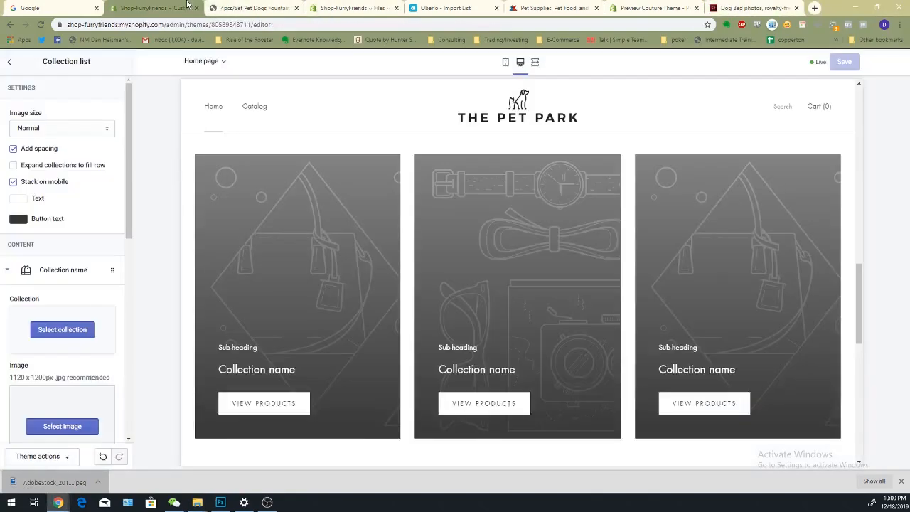
{"action": "scroll", "coordinate": [68, 268], "scroll_direction": "down", "scroll_amount": 3}
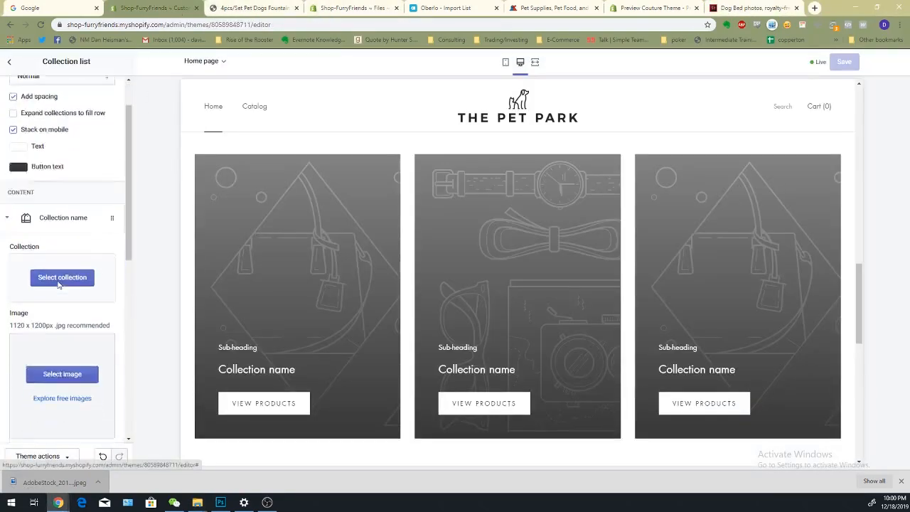
{"action": "left_click_drag", "start_coordinate": [5, 243], "coordinate": [57, 236]}
{"action": "left_click", "coordinate": [62, 234]}
{"action": "left_click", "coordinate": [60, 236]}
Switch to Photoshop and create a new document 1120 pixels wide and 1200 pixels high
{"action": "key", "text": "alt+Tab"}
{"action": "key", "text": "alt+Tab"}
{"action": "key", "text": "alt+Tab"}
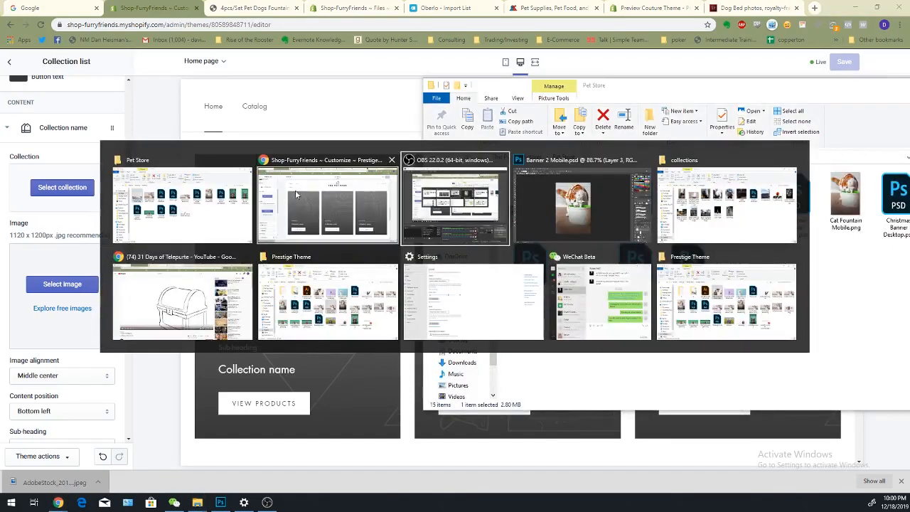
{"action": "key", "text": "alt+Tab"}
{"action": "left_click", "coordinate": [26, 6]}
{"action": "left_click", "coordinate": [32, 15]}
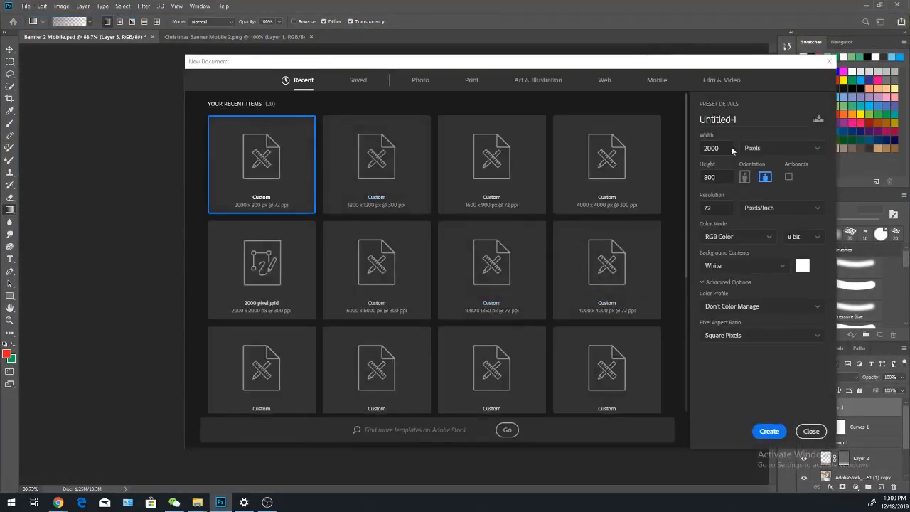
{"action": "type", "text": "1129"}
{"action": "key", "text": "Tab"}
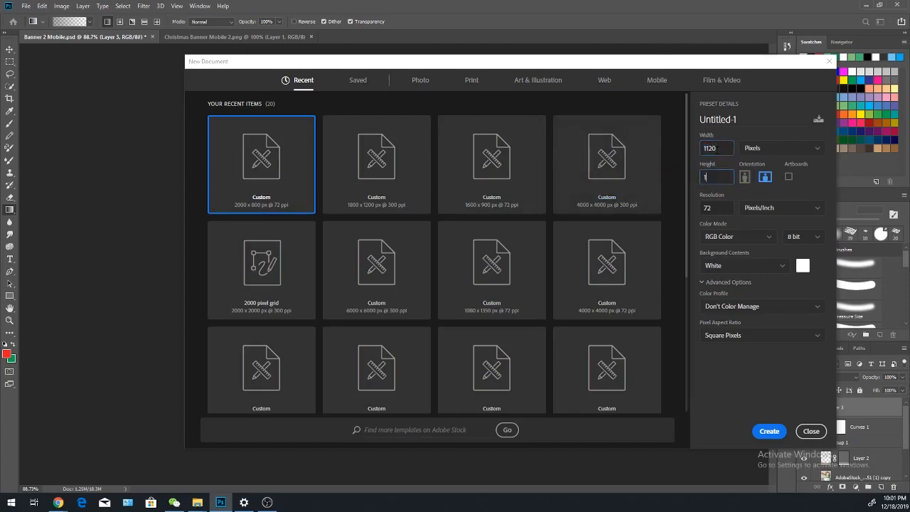
{"action": "left_click", "coordinate": [769, 431]}
{"action": "scroll", "coordinate": [452, 322], "scroll_direction": "down", "scroll_amount": 2}
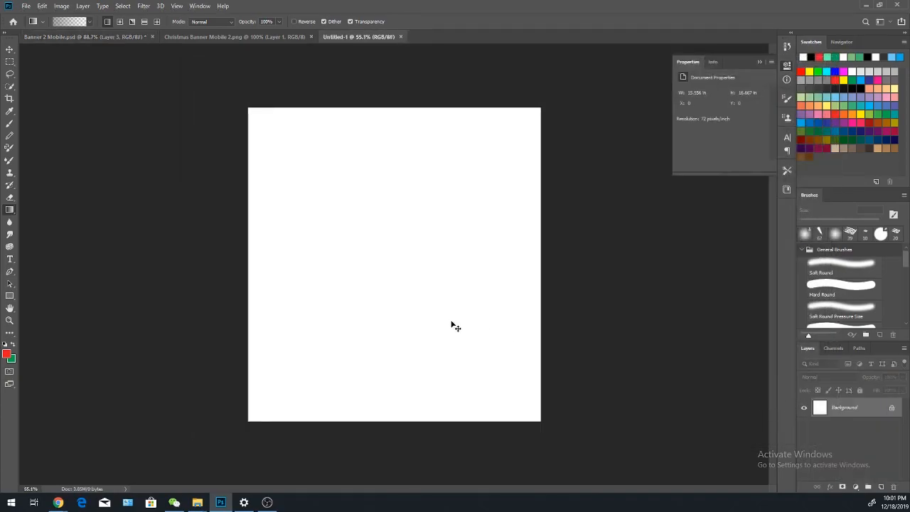
Place the purchased puppy photo in the new document, then enlarge it to about 160% and position it to cover the canvas
{"action": "key", "text": "alt+Tab"}
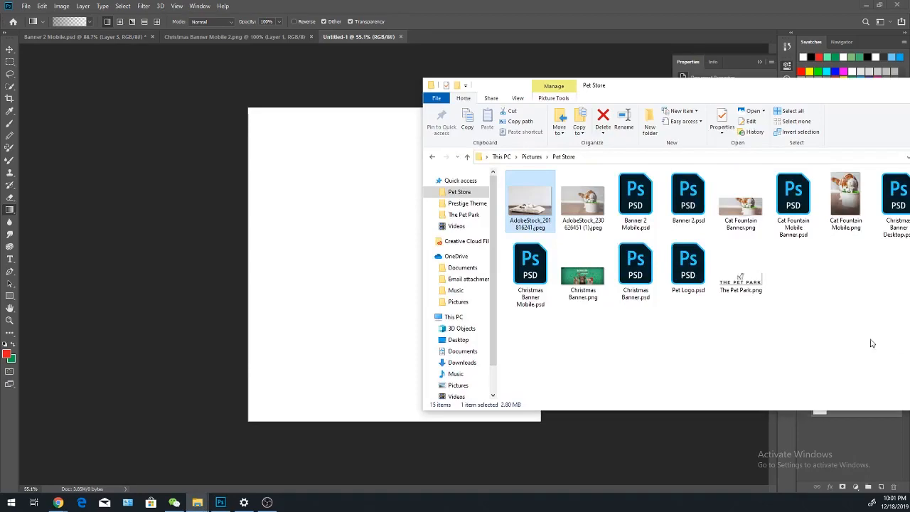
{"action": "left_click_drag", "start_coordinate": [546, 199], "coordinate": [298, 264]}
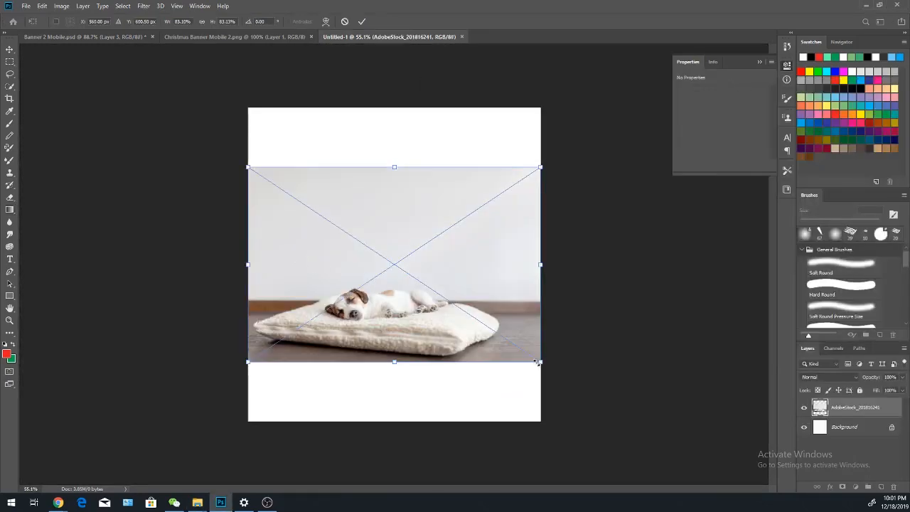
{"action": "left_click_drag", "start_coordinate": [540, 363], "coordinate": [721, 483]}
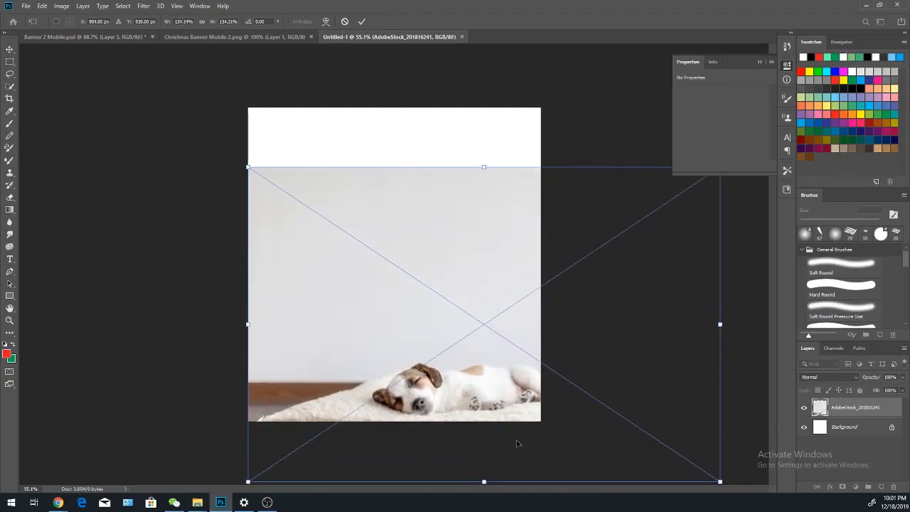
{"action": "left_click_drag", "start_coordinate": [442, 376], "coordinate": [351, 301]}
{"action": "left_click_drag", "start_coordinate": [159, 410], "coordinate": [116, 434]}
{"action": "left_click_drag", "start_coordinate": [324, 368], "coordinate": [366, 359]}
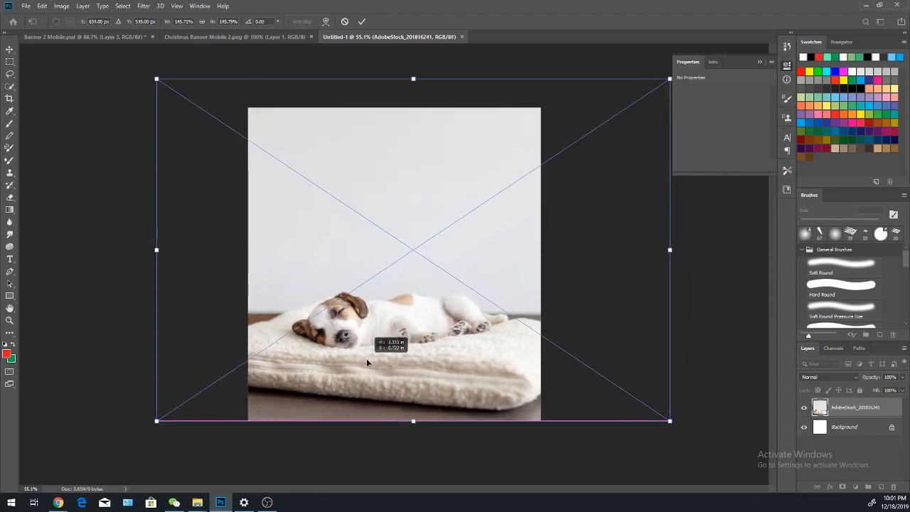
{"action": "left_click_drag", "start_coordinate": [147, 74], "coordinate": [113, 78]}
{"action": "left_click_drag", "start_coordinate": [327, 301], "coordinate": [401, 320]}
Check the collection block's text placement in the theme editor, then enlarge the puppy photo slightly and commit its placement in Photoshop
{"action": "key", "text": "alt+Tab"}
{"action": "key", "text": "alt+Tab"}
{"action": "key", "text": "alt+Tab"}
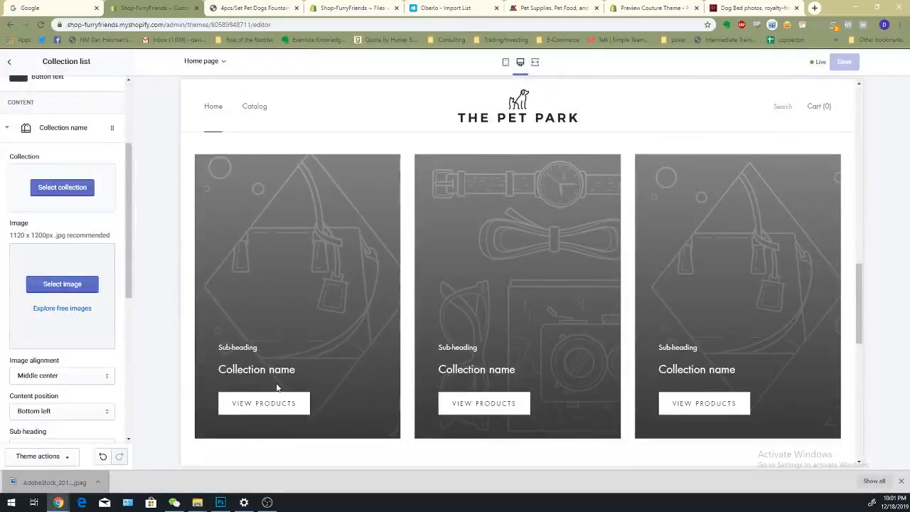
{"action": "key", "text": "alt+Tab"}
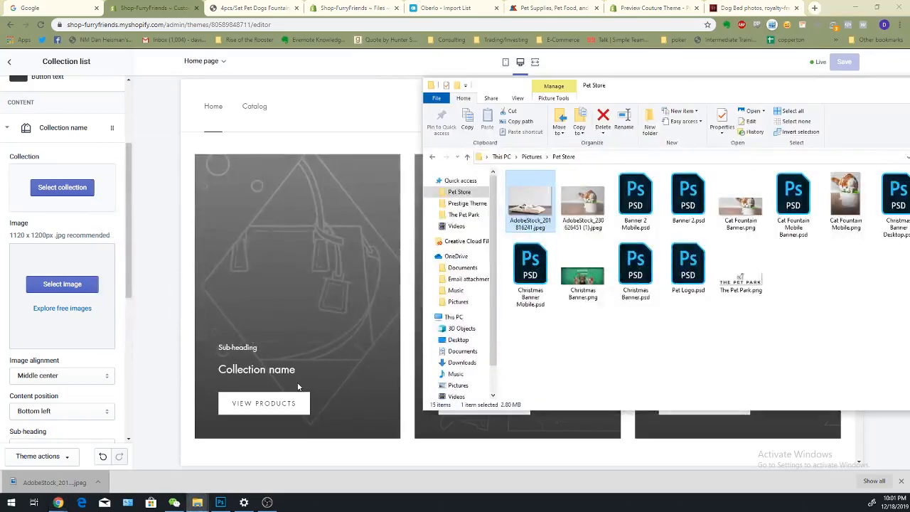
{"action": "key", "text": "alt+Tab"}
{"action": "key", "text": "alt+Tab"}
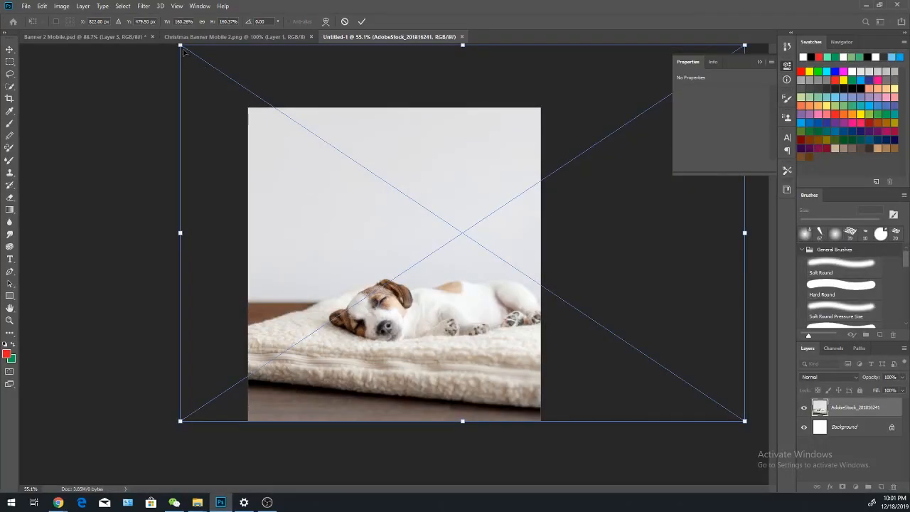
{"action": "left_click_drag", "start_coordinate": [180, 46], "coordinate": [148, 44]}
{"action": "mouse_move", "coordinate": [302, 258]}
{"action": "left_mouse_down"}
{"action": "mouse_move", "coordinate": [335, 261]}
{"action": "mouse_move", "coordinate": [312, 259]}
{"action": "left_mouse_up"}
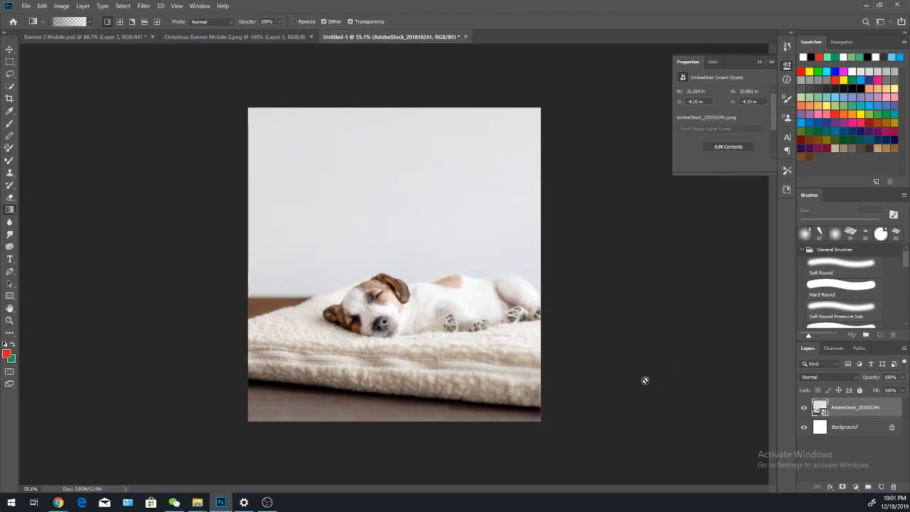
Export the puppy composition as a PNG named Untitled-1.png into the Pet Store folder
{"action": "scroll", "coordinate": [462, 318], "scroll_direction": "down", "scroll_amount": 2}
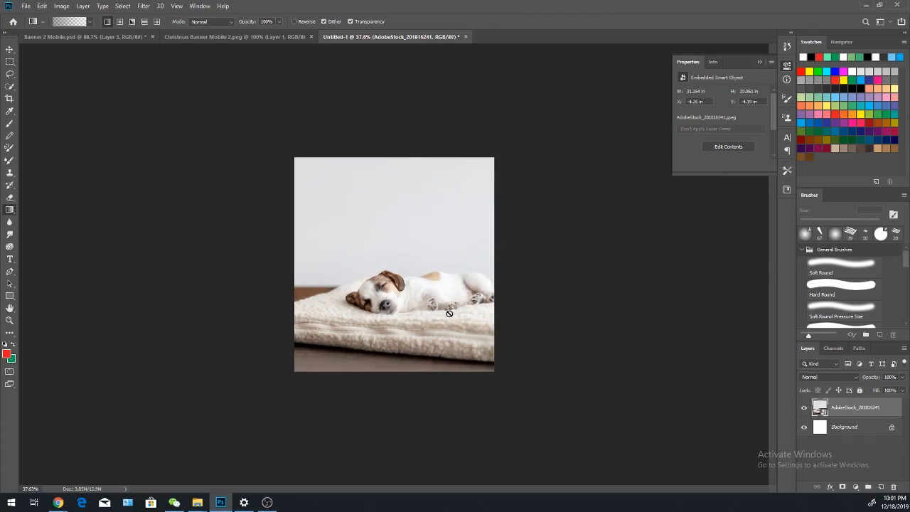
{"action": "left_click", "coordinate": [32, 7]}
{"action": "mouse_move", "coordinate": [132, 140]}
{"action": "left_click", "coordinate": [170, 133]}
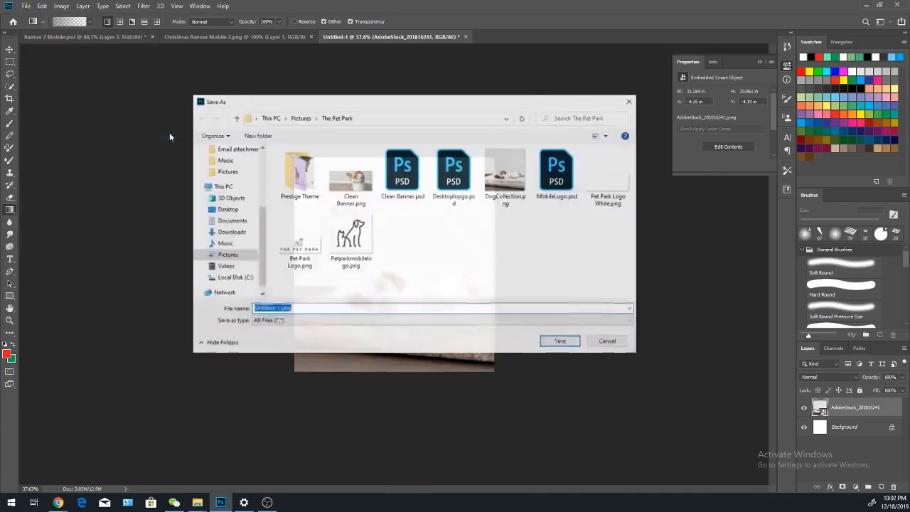
{"action": "scroll", "coordinate": [242, 206], "scroll_direction": "up", "scroll_amount": 3}
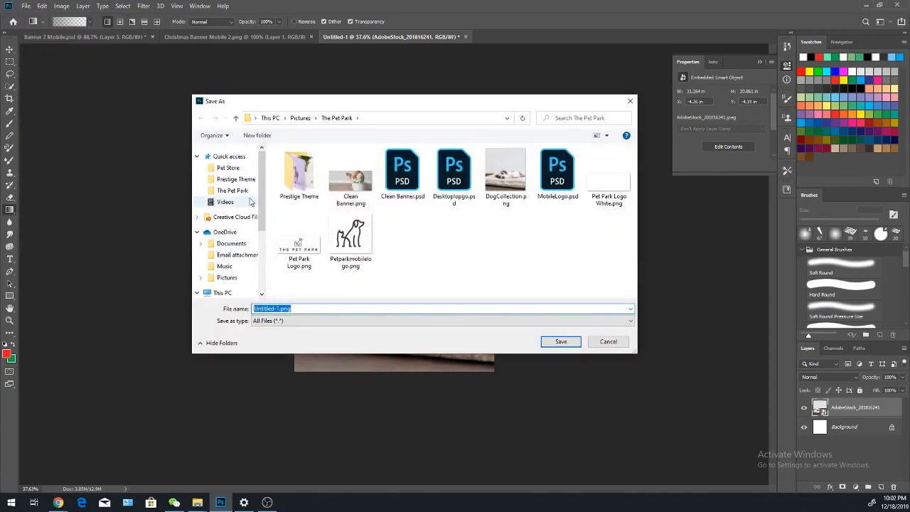
{"action": "left_click", "coordinate": [241, 181]}
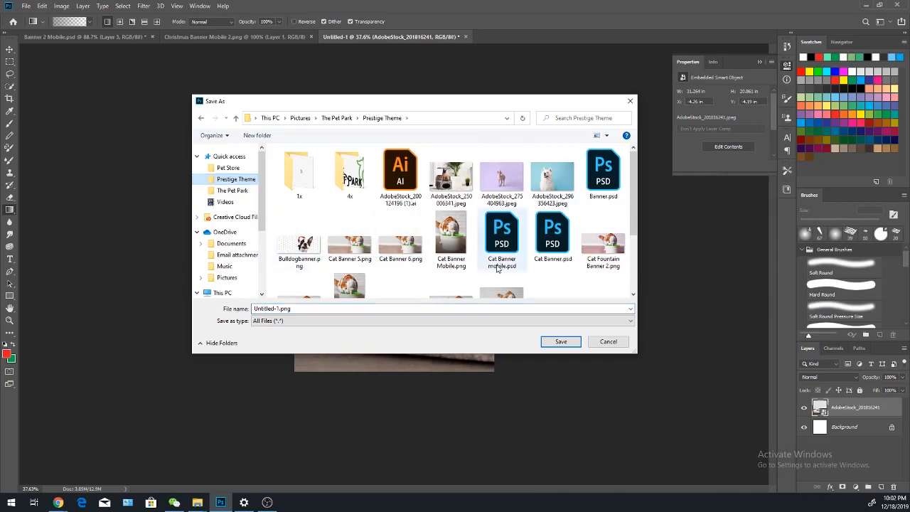
{"action": "left_click", "coordinate": [227, 168]}
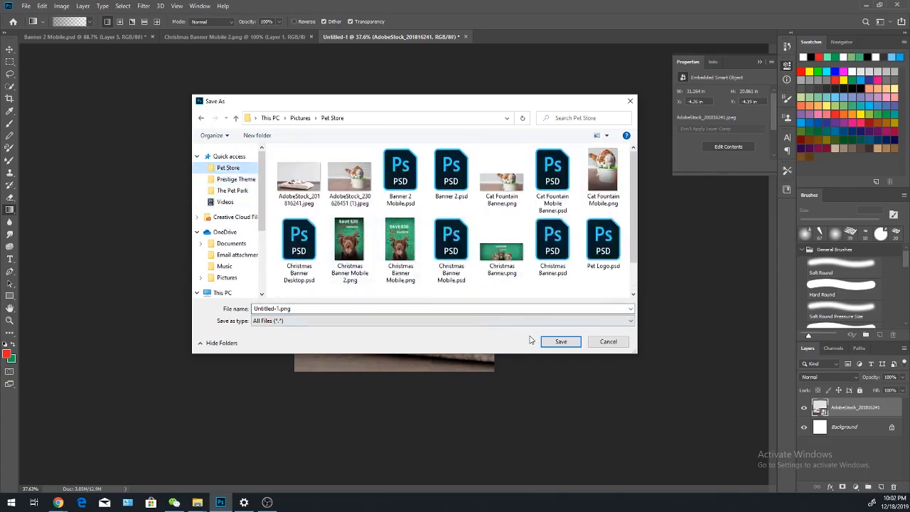
{"action": "left_click", "coordinate": [572, 343]}
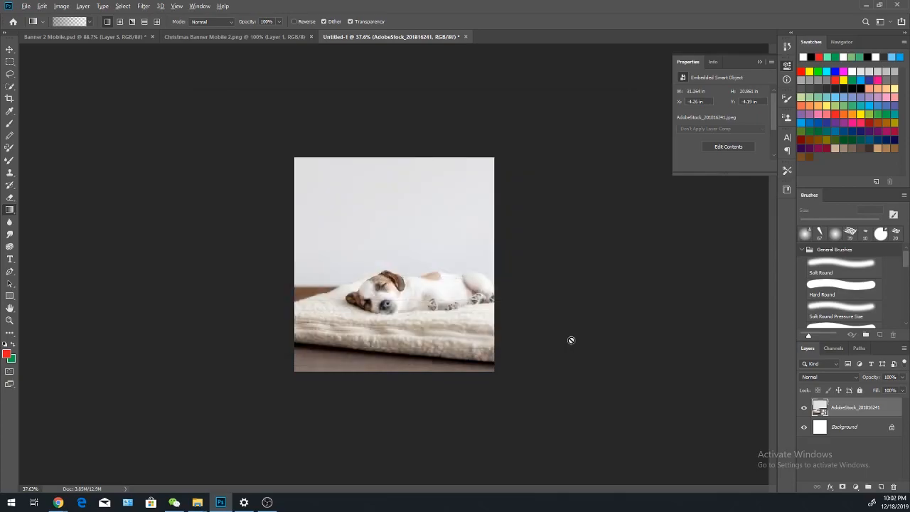
Switch to the Shopify theme editor, upload Untitled-1.png to the image library, and rename the file as Dog Bed in the Pet Store folder
{"action": "key", "text": "alt+Tab"}
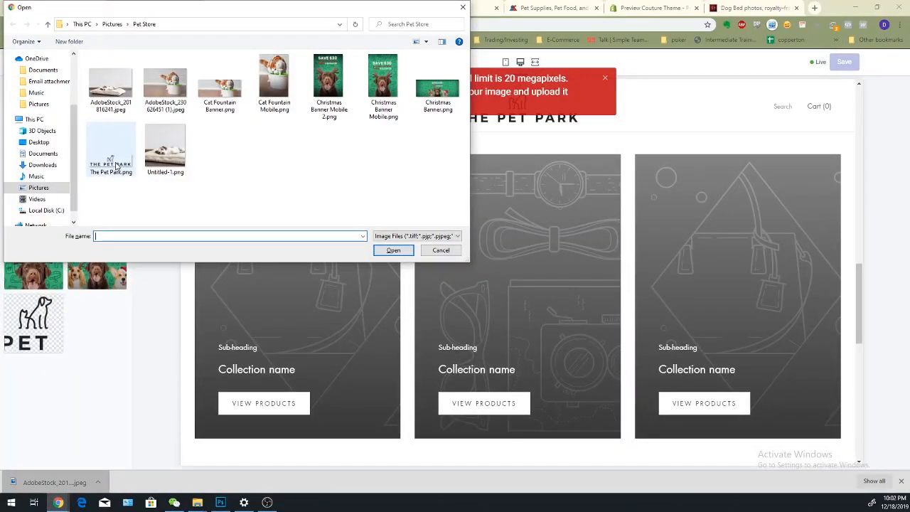
{"action": "double_click", "coordinate": [174, 158]}
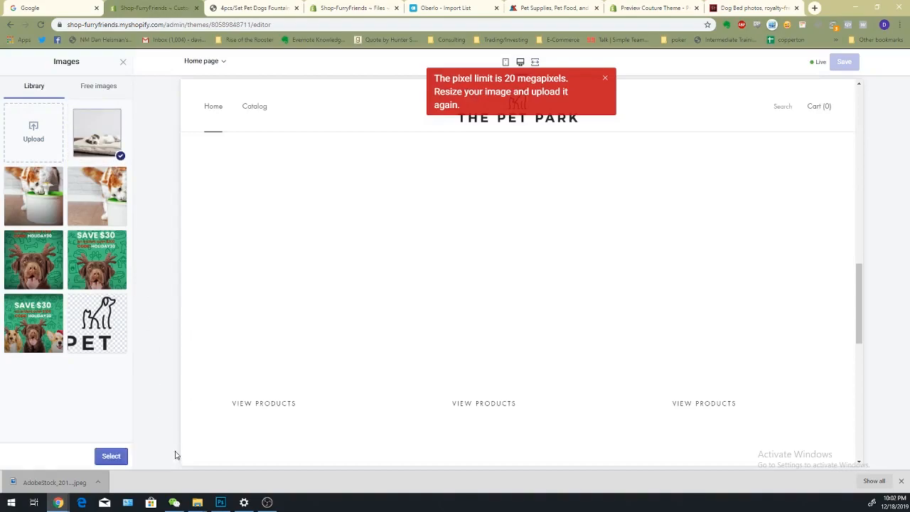
{"action": "mouse_move", "coordinate": [197, 502]}
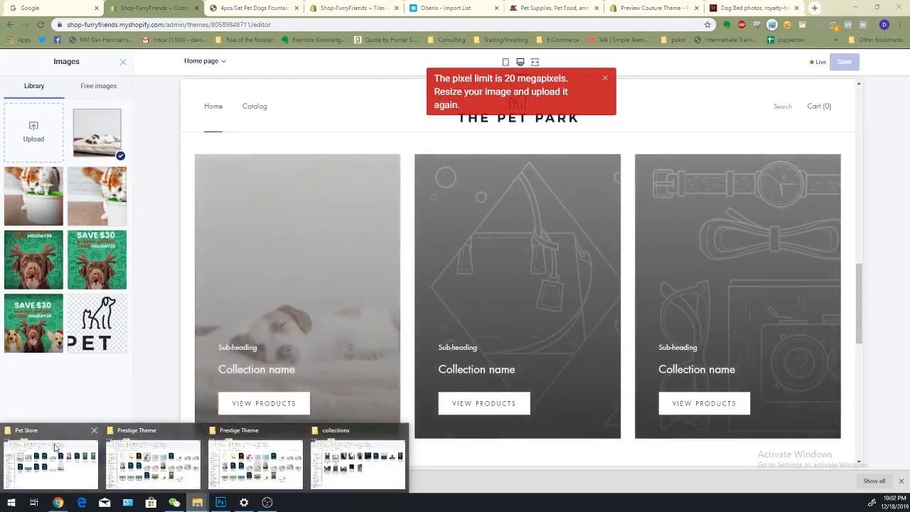
{"action": "left_click", "coordinate": [55, 446]}
{"action": "right_click", "coordinate": [526, 186]}
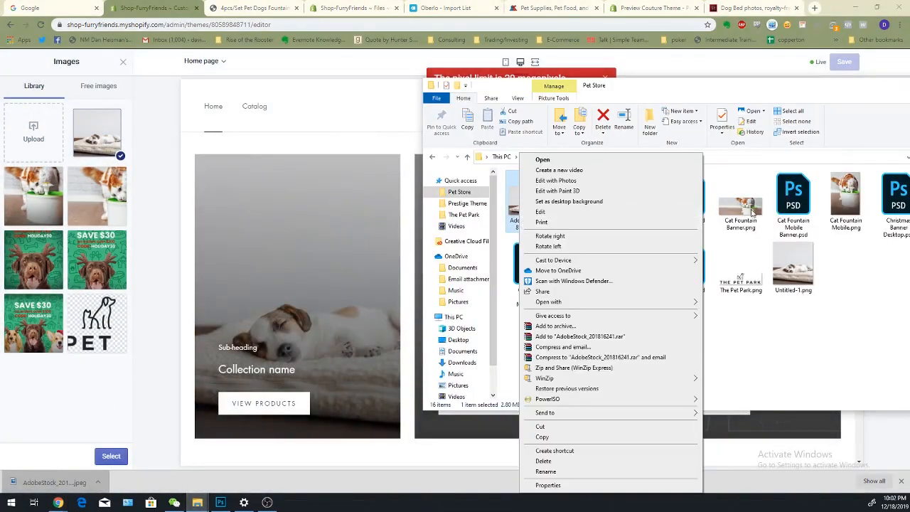
{"action": "left_click", "coordinate": [793, 268]}
{"action": "right_click", "coordinate": [783, 270]}
{"action": "left_click", "coordinate": [796, 465]}
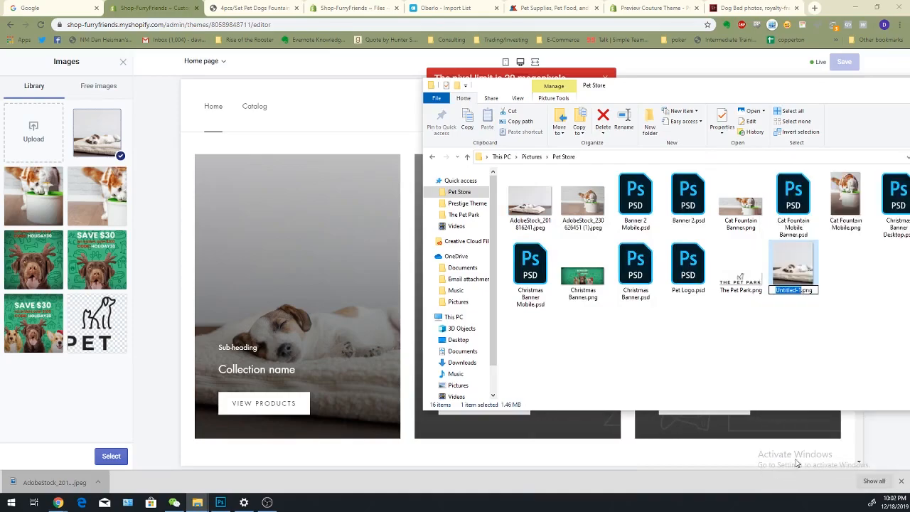
{"action": "type", "text": "Dog"}
{"action": "key", "text": "Return"}
{"action": "left_click", "coordinate": [285, 301]}
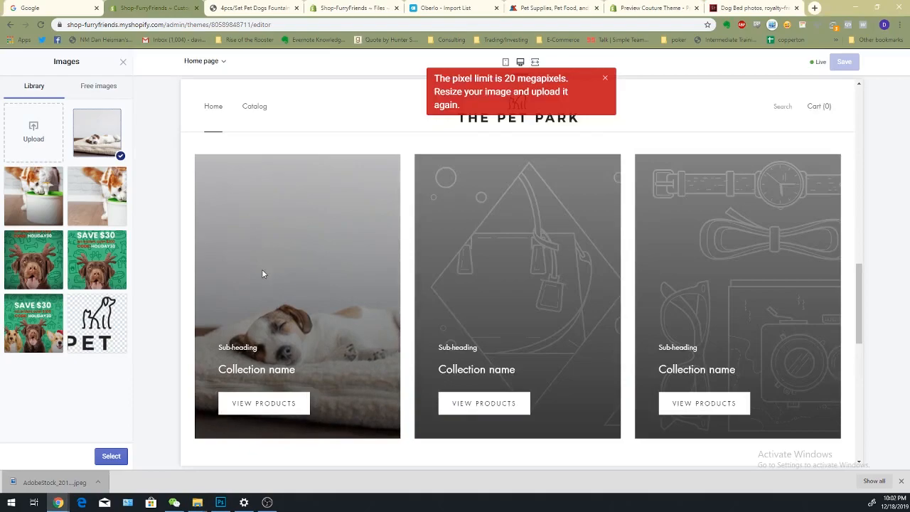
Apply the newly uploaded puppy image to the first collection block and view it in the page preview
{"action": "scroll", "coordinate": [262, 269], "scroll_direction": "down", "scroll_amount": 1}
{"action": "scroll", "coordinate": [256, 320], "scroll_direction": "down", "scroll_amount": 3}
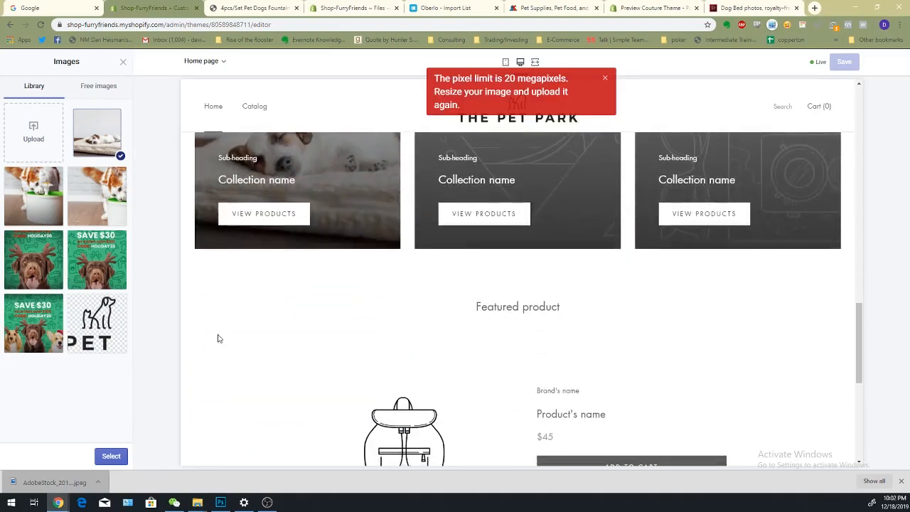
{"action": "left_click", "coordinate": [111, 456]}
{"action": "scroll", "coordinate": [65, 356], "scroll_direction": "up", "scroll_amount": 2}
{"action": "scroll", "coordinate": [273, 256], "scroll_direction": "up", "scroll_amount": 3}
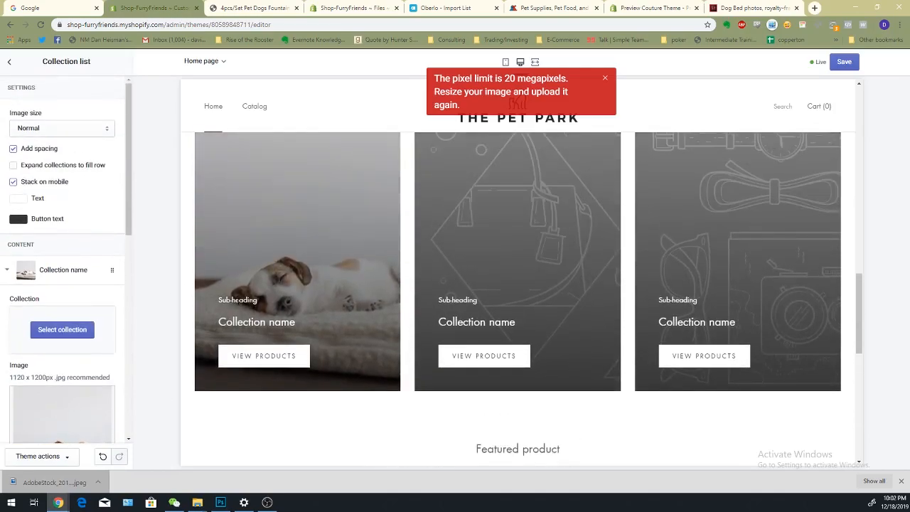
Clear the first collection's sub-heading and set its heading to "All About Dogs" with the button text "View Collection"
{"action": "scroll", "coordinate": [61, 356], "scroll_direction": "down", "scroll_amount": 5}
{"action": "triple_click", "coordinate": [79, 225]}
{"action": "type", "text": "="}
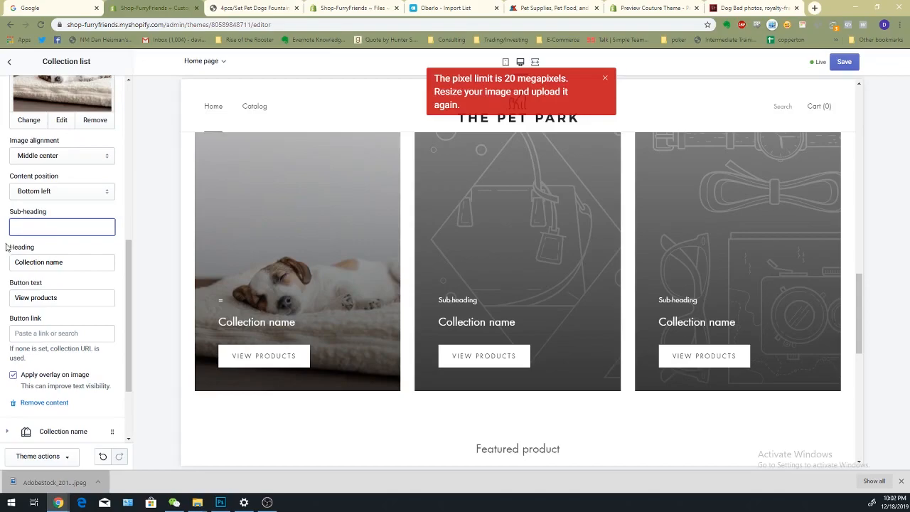
{"action": "key", "text": "Tab"}
{"action": "key", "text": "BackSpace"}
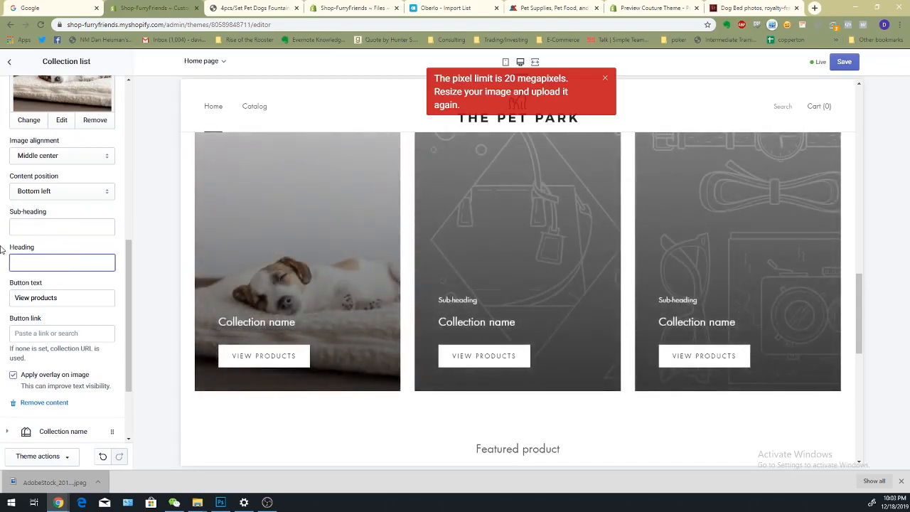
{"action": "type", "text": "All About Dogs"}
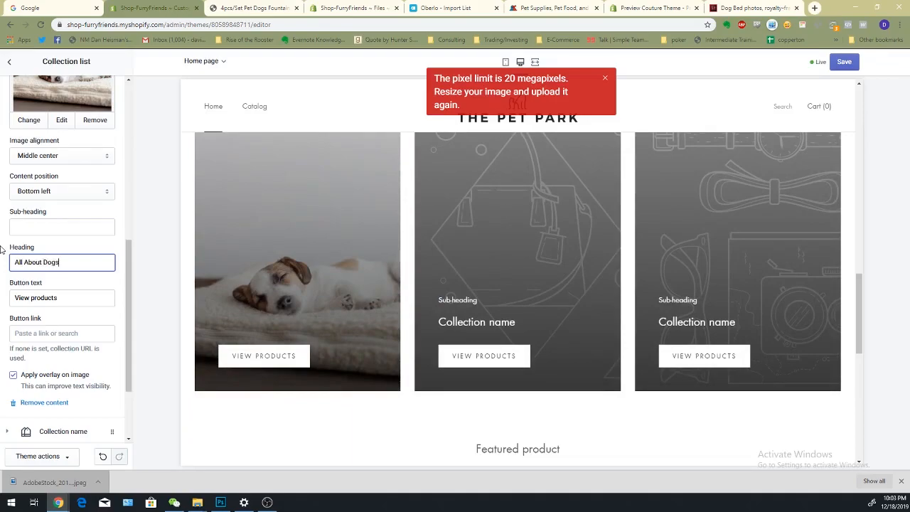
{"action": "left_click_drag", "start_coordinate": [69, 298], "coordinate": [37, 304]}
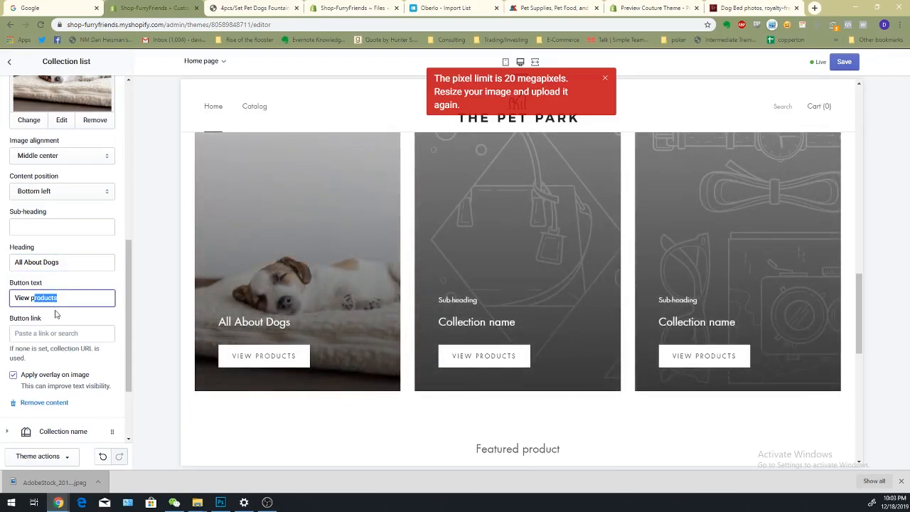
{"action": "key", "text": "BackSpace"}
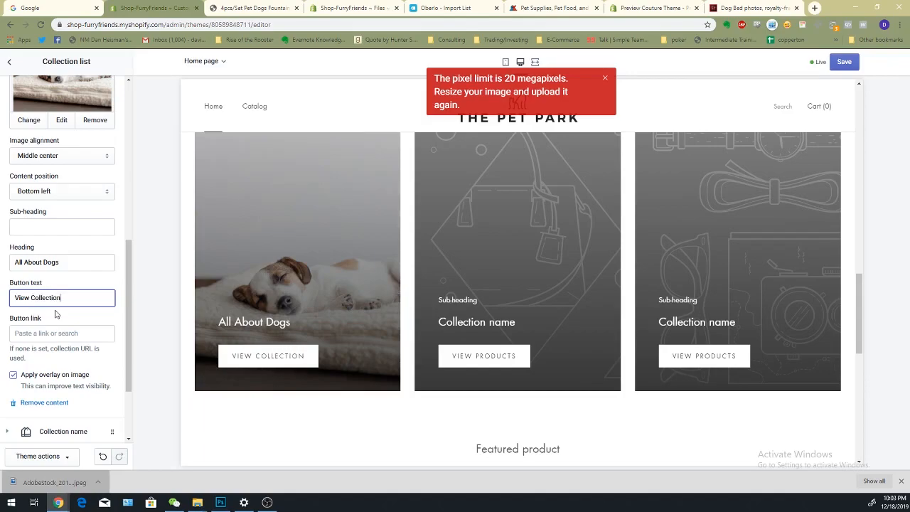
Compare the puppy image with and without its overlay, and examine the collection images in the Prestige theme preview
{"action": "left_click", "coordinate": [51, 377]}
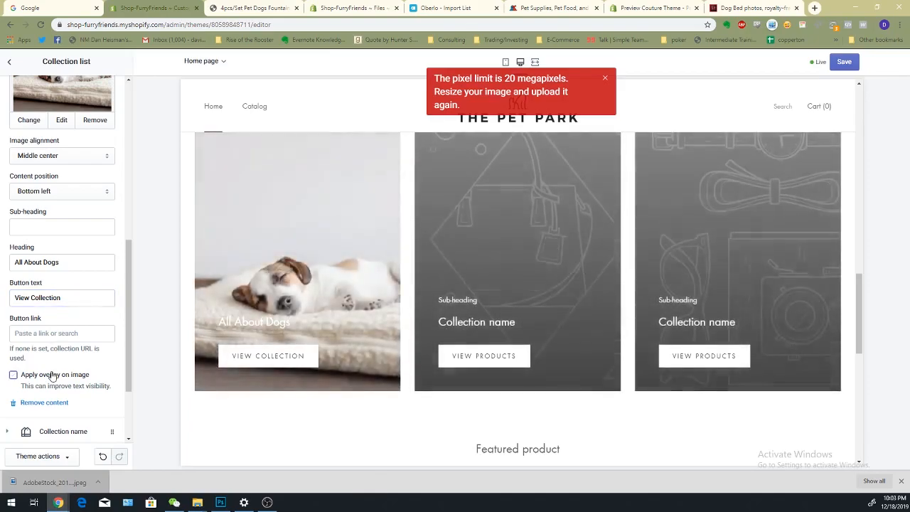
{"action": "left_click", "coordinate": [51, 377]}
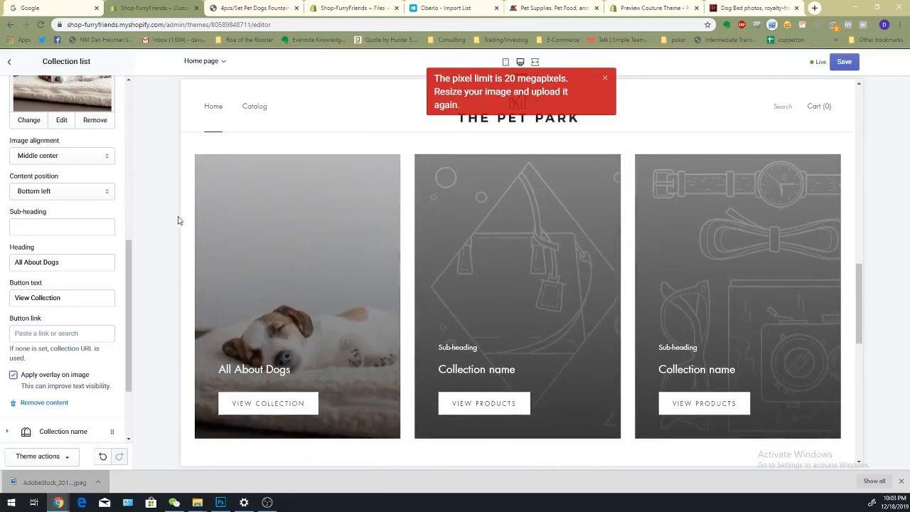
{"action": "left_click", "coordinate": [353, 7]}
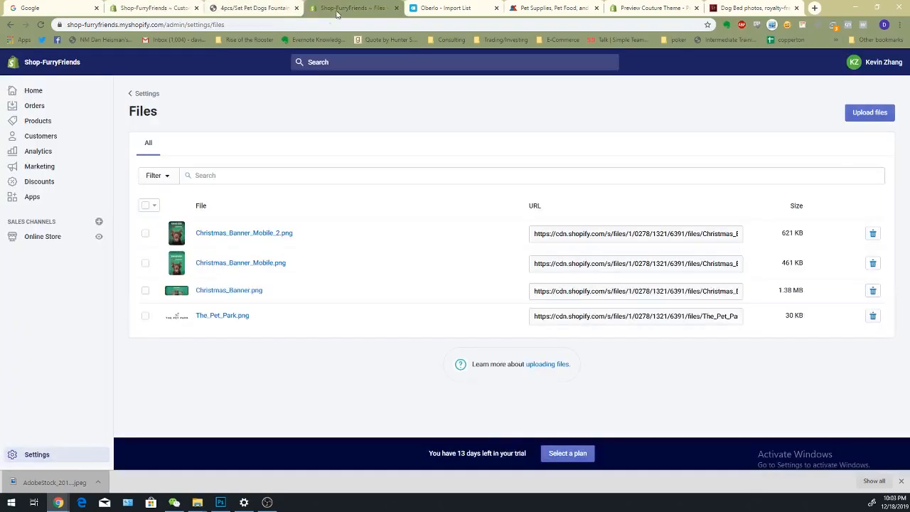
{"action": "left_click", "coordinate": [654, 8]}
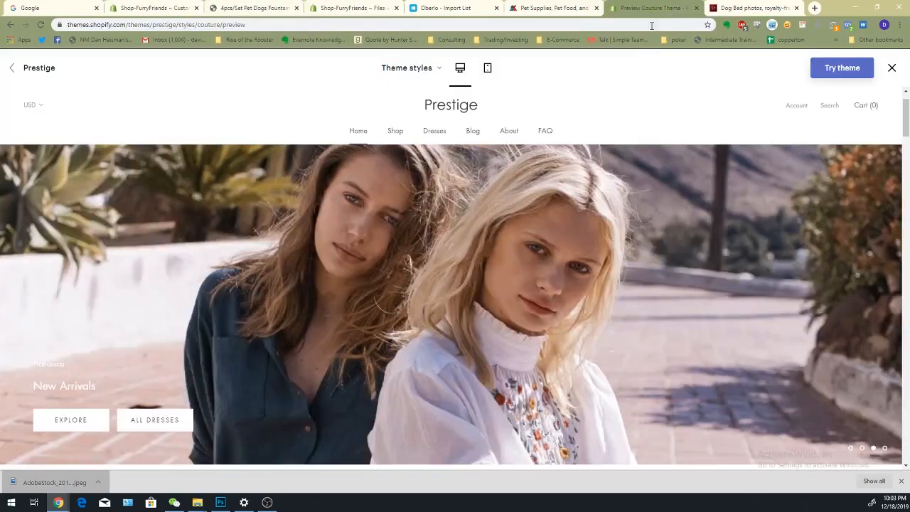
{"action": "scroll", "coordinate": [449, 325], "scroll_direction": "down", "scroll_amount": 15}
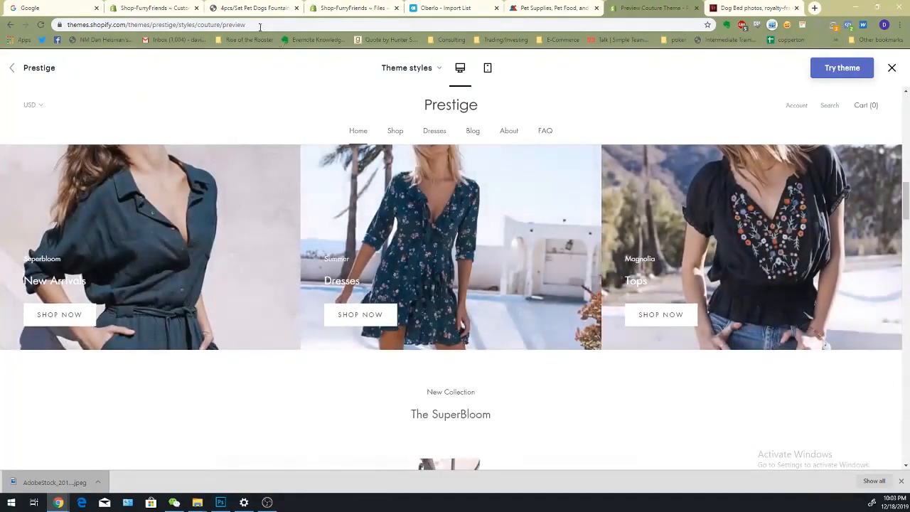
{"action": "left_click", "coordinate": [153, 8]}
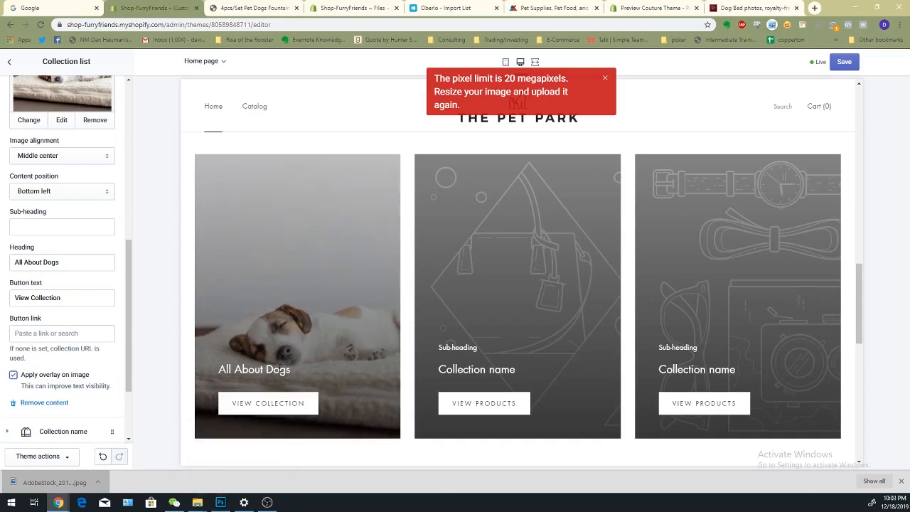
Turn off the image overlay for the "All About Dogs" collection block
{"action": "scroll", "coordinate": [61, 366], "scroll_direction": "down", "scroll_amount": 3}
{"action": "left_click_drag", "start_coordinate": [49, 268], "coordinate": [79, 315]}
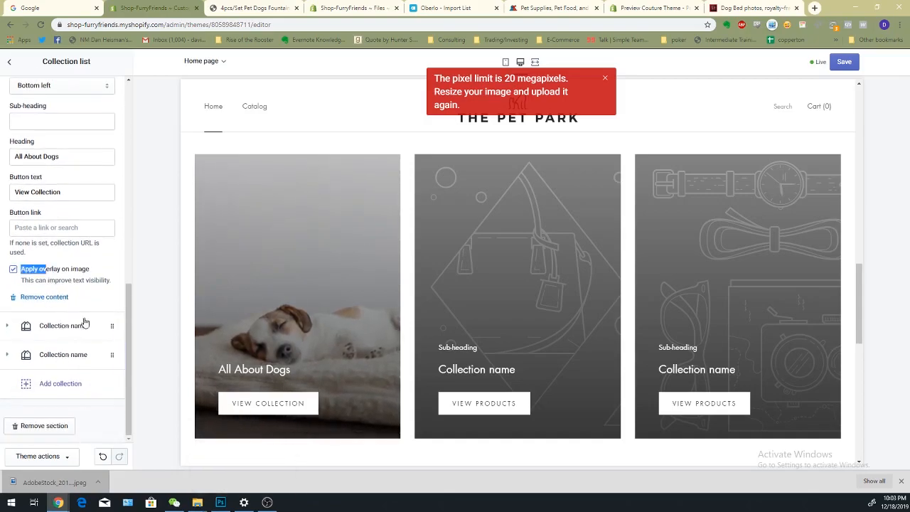
{"action": "left_click", "coordinate": [57, 270]}
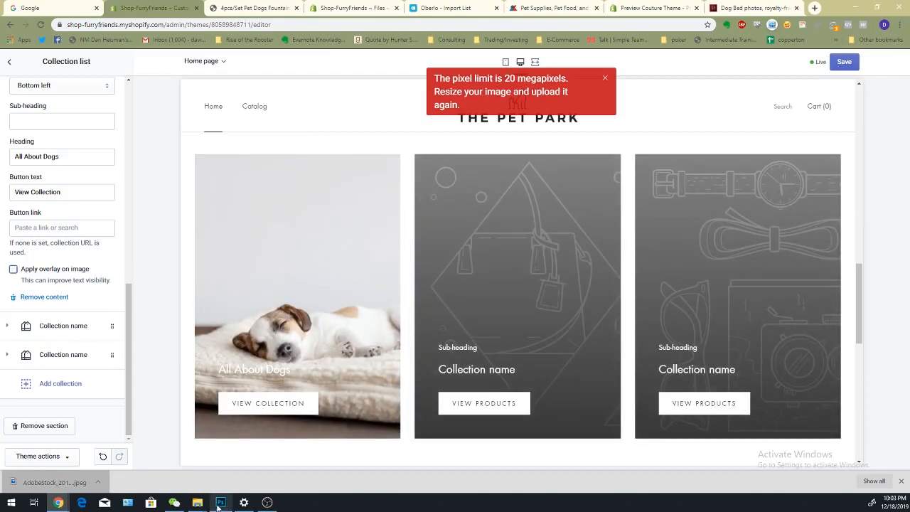
Switch to Photoshop, enlarge the puppy photo to about 49 x 32.7 in, and reposition it so the puppy sits higher on the canvas
{"action": "left_click", "coordinate": [220, 504]}
{"action": "key", "text": "ctrl+t"}
{"action": "left_click_drag", "start_coordinate": [239, 102], "coordinate": [126, 26]}
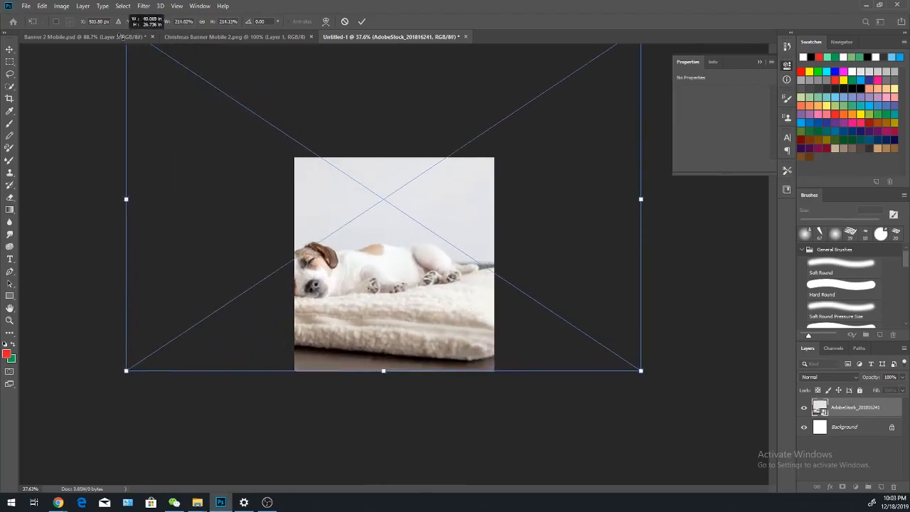
{"action": "left_click_drag", "start_coordinate": [386, 319], "coordinate": [464, 320]}
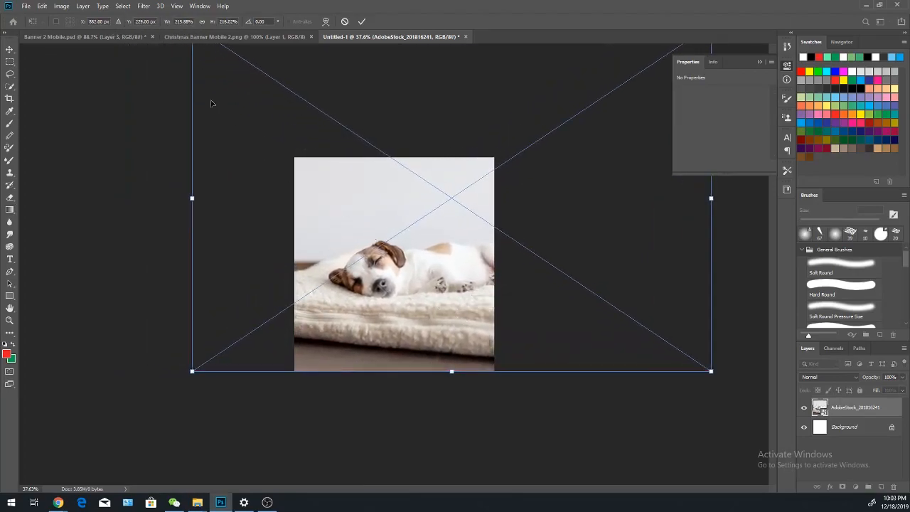
{"action": "left_click_drag", "start_coordinate": [200, 377], "coordinate": [122, 446]}
{"action": "left_click_drag", "start_coordinate": [384, 320], "coordinate": [388, 299]}
{"action": "key", "text": "Return"}
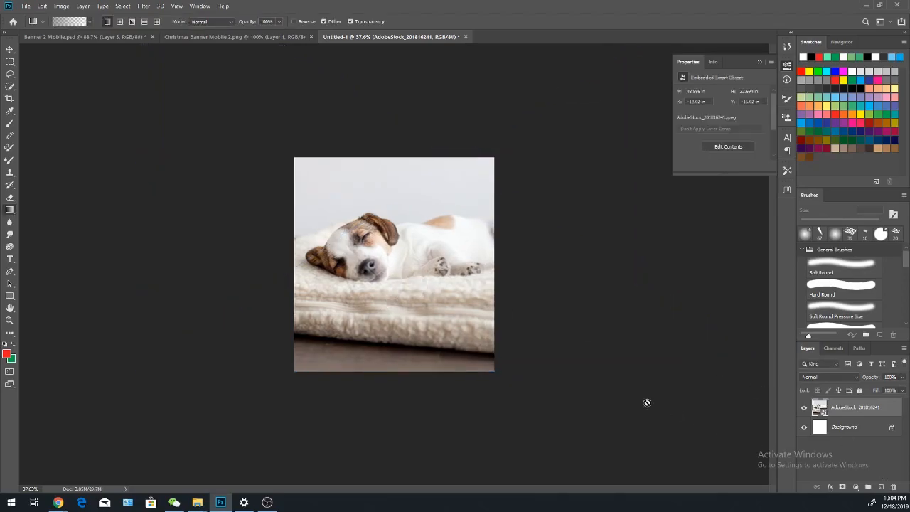
Add a new layer and draw a dark-to-transparent gradient upward from the canvas's lower edge, about 9.54 in high
{"action": "left_click", "coordinate": [879, 487]}
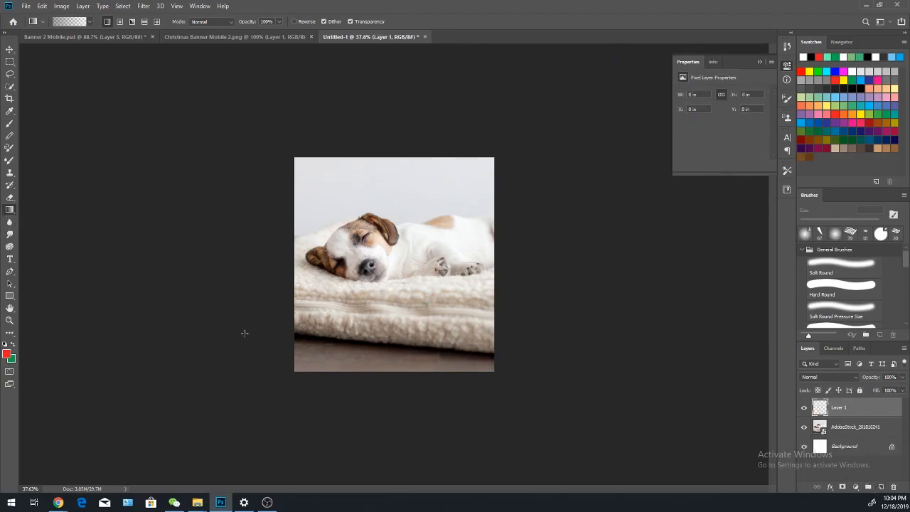
{"action": "left_click_drag", "start_coordinate": [367, 385], "coordinate": [367, 288]}
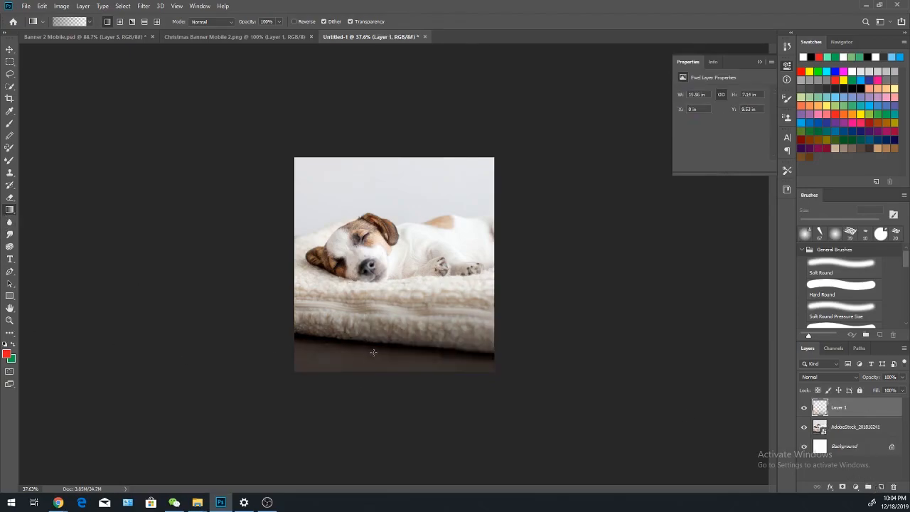
{"action": "key", "text": "ctrl+z"}
{"action": "left_click_drag", "start_coordinate": [376, 403], "coordinate": [378, 279]}
{"action": "key", "text": "ctrl+z"}
{"action": "left_click_drag", "start_coordinate": [385, 385], "coordinate": [381, 249]}
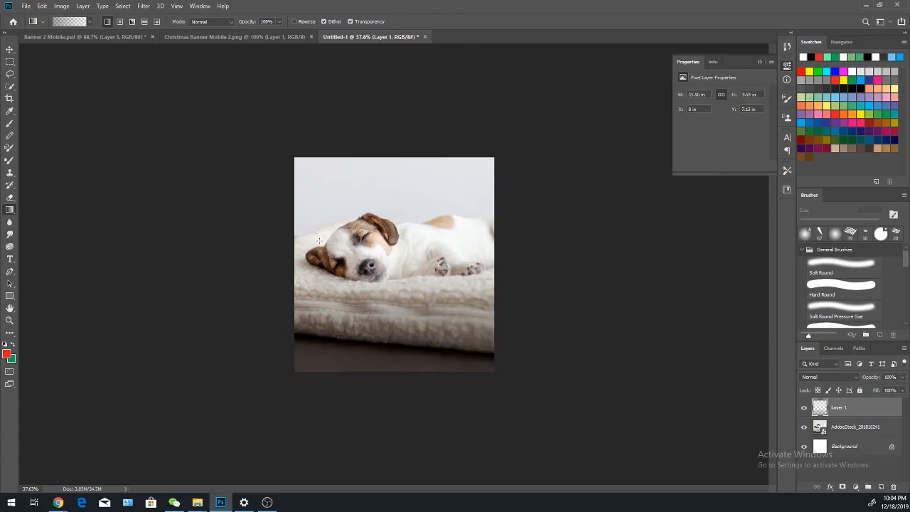
Export the darkened puppy image as a PNG named Dog Collection in the Pet Store folder
{"action": "left_click", "coordinate": [25, 6]}
{"action": "mouse_move", "coordinate": [71, 137]}
{"action": "left_click", "coordinate": [197, 135]}
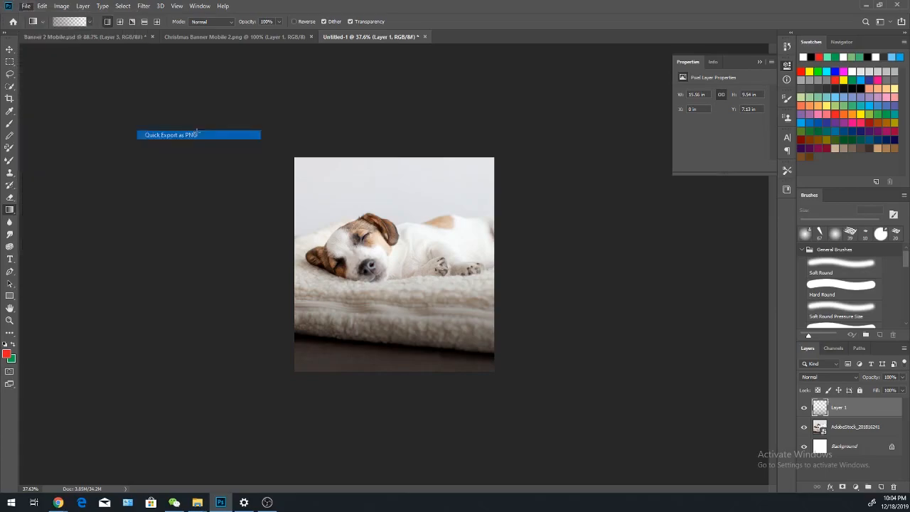
{"action": "type", "text": "Dog Co"}
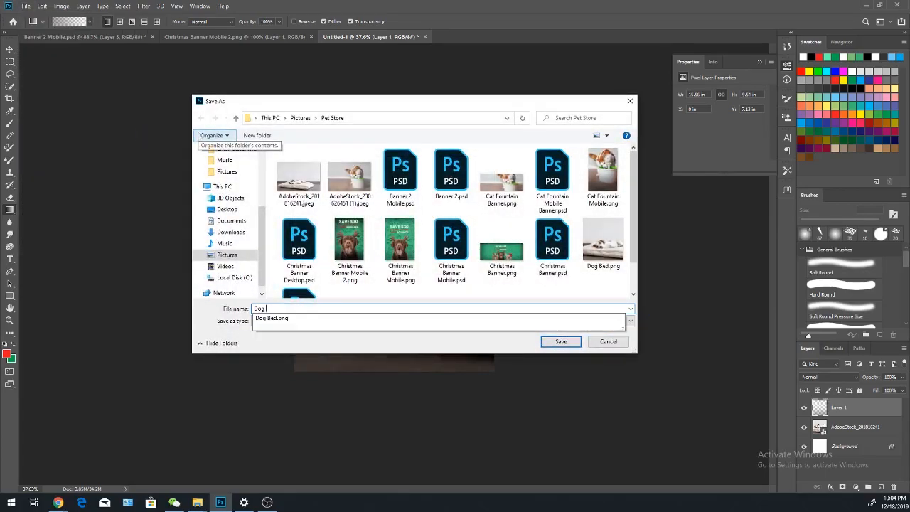
{"action": "key", "text": "Return"}
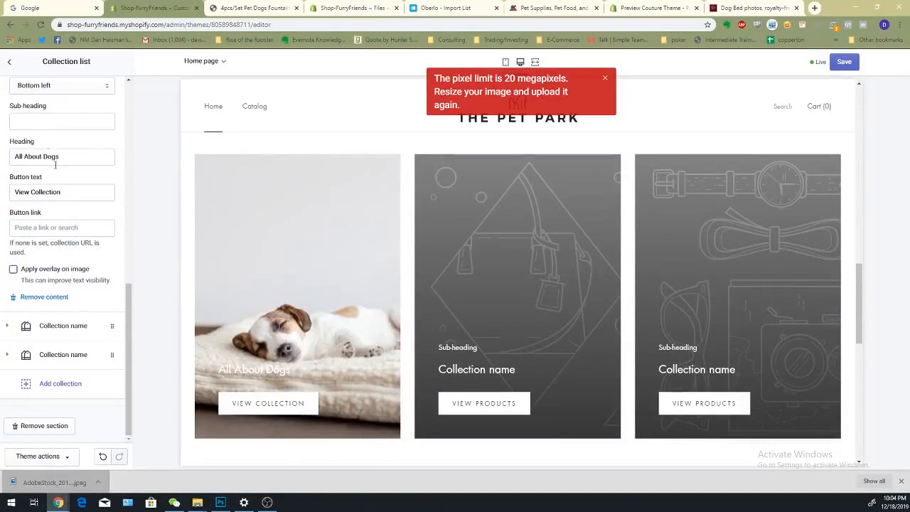
Switch to the Shopify theme editor, upload Dog Collection.png for the "All About Dogs" block, and examine it in the preview
{"action": "scroll", "coordinate": [53, 157], "scroll_direction": "up", "scroll_amount": 4}
{"action": "left_click", "coordinate": [34, 300]}
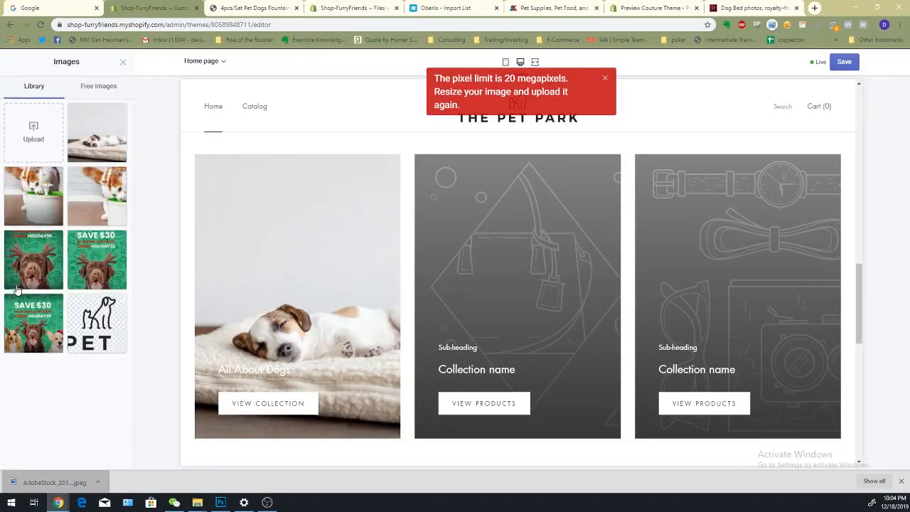
{"action": "left_click", "coordinate": [37, 139]}
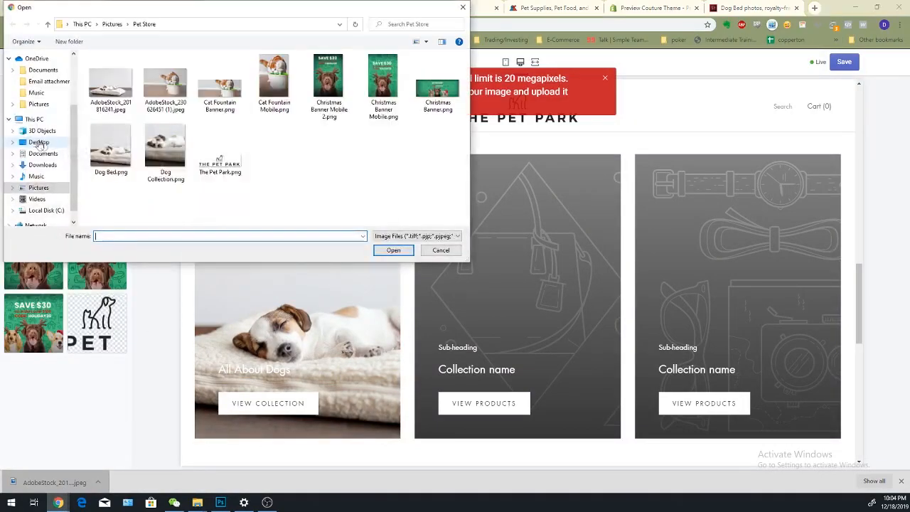
{"action": "double_click", "coordinate": [164, 147]}
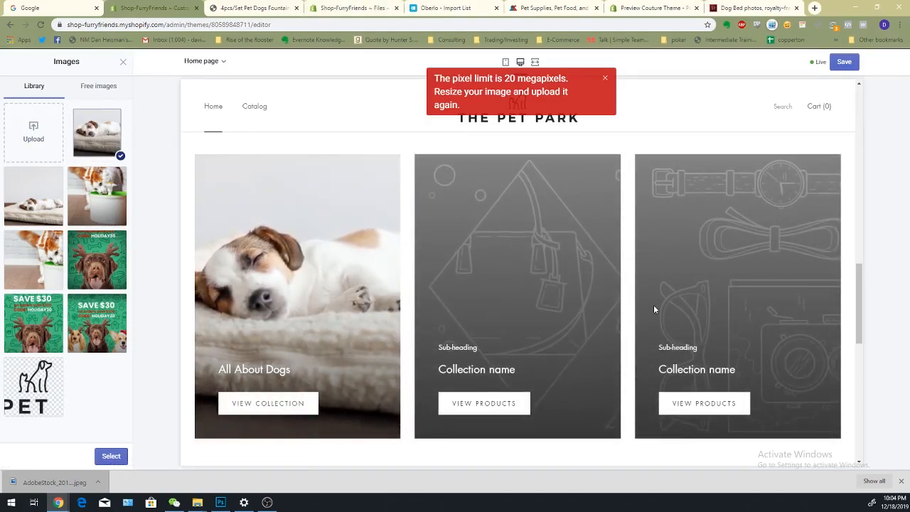
{"action": "scroll", "coordinate": [200, 358], "scroll_direction": "up", "scroll_amount": 1}
{"action": "scroll", "coordinate": [200, 358], "scroll_direction": "up", "scroll_amount": 1}
{"action": "scroll", "coordinate": [200, 358], "scroll_direction": "down", "scroll_amount": 3}
{"action": "scroll", "coordinate": [357, 371], "scroll_direction": "up", "scroll_amount": 2}
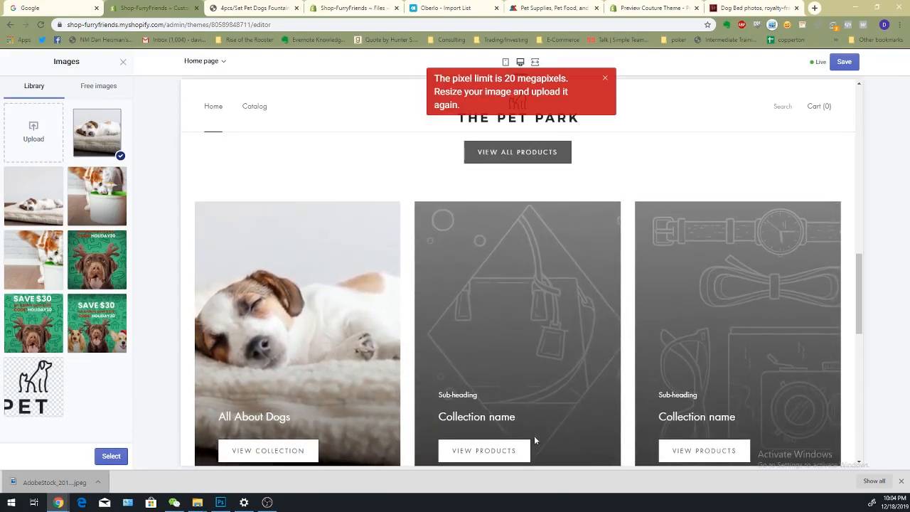
Switch to Adobe Stock, dismiss the image search, and search for "cat post"
{"action": "left_click", "coordinate": [754, 7]}
{"action": "left_click", "coordinate": [536, 120]}
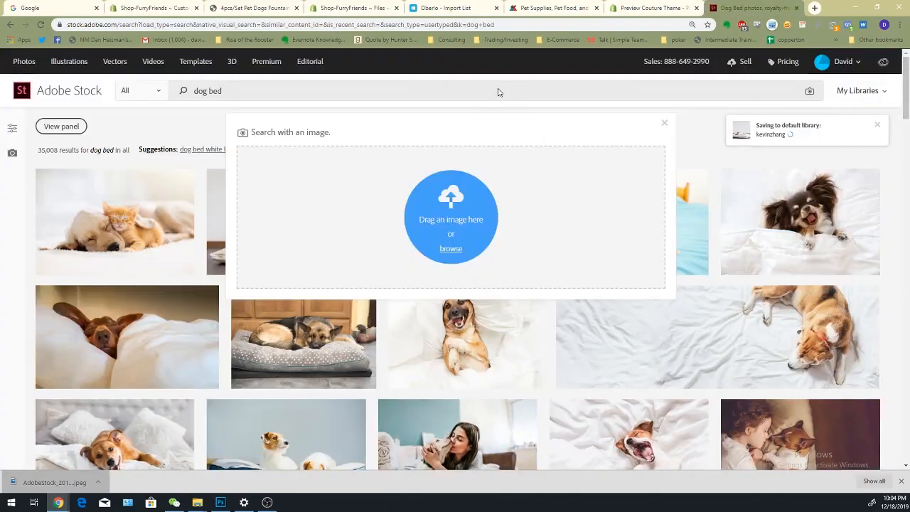
{"action": "left_click_drag", "start_coordinate": [480, 102], "coordinate": [216, 23]}
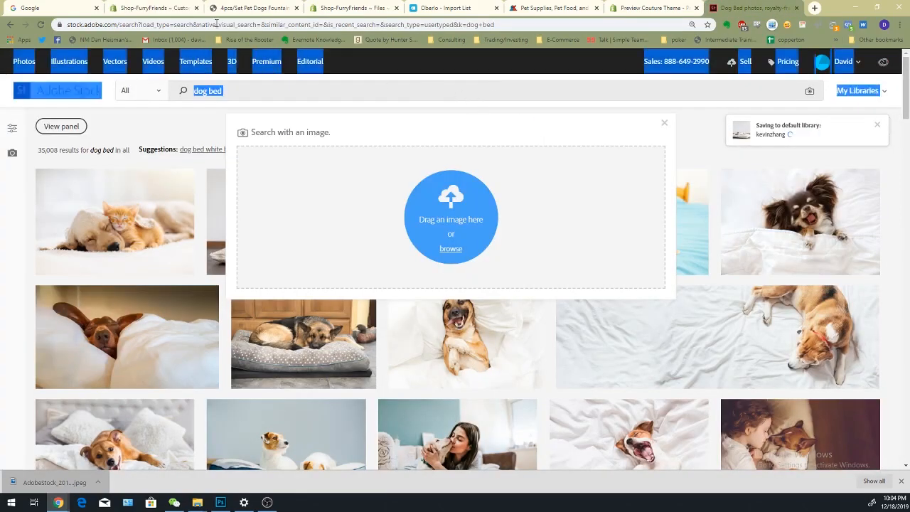
{"action": "left_click", "coordinate": [249, 106]}
{"action": "left_click", "coordinate": [664, 123]}
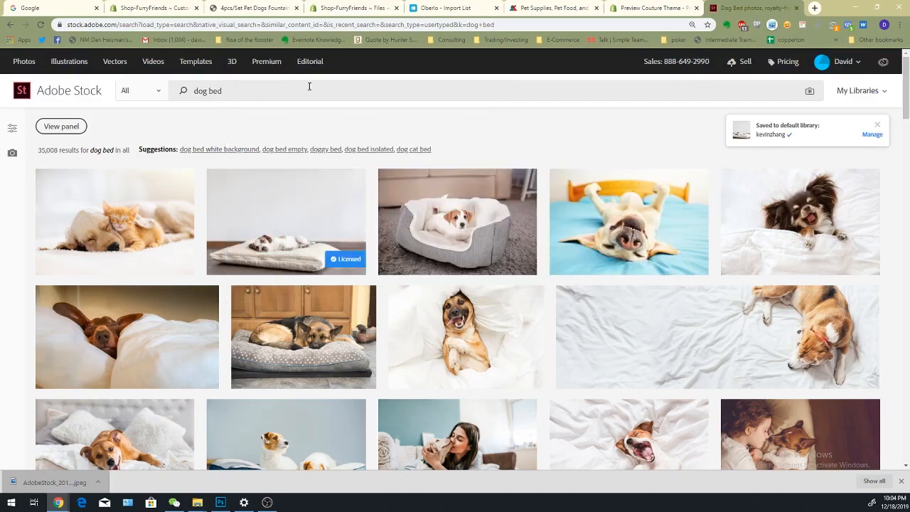
{"action": "type", "text": "cat post"}
{"action": "key", "text": "Return"}
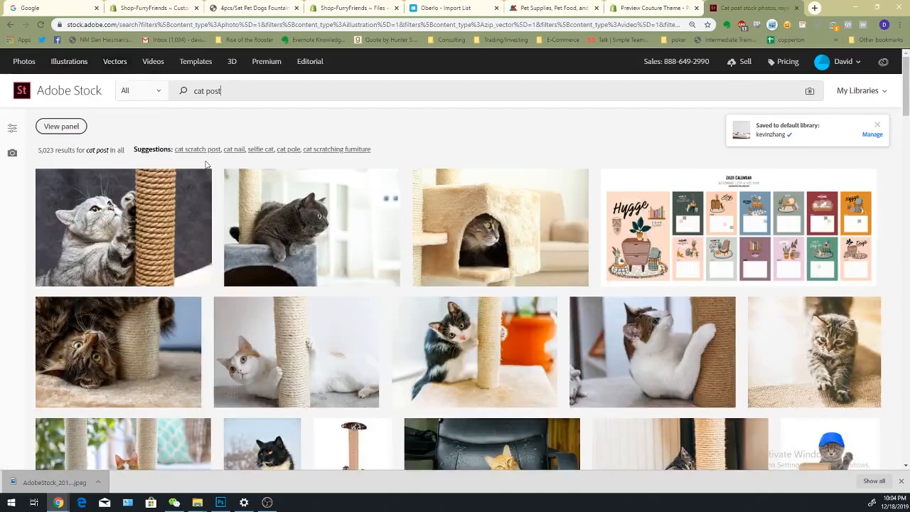
Find the licensed photo of a Thai cat sitting on a grey scratching post and re-download it with the standard license
{"action": "scroll", "coordinate": [229, 336], "scroll_direction": "down", "scroll_amount": 4}
{"action": "scroll", "coordinate": [229, 336], "scroll_direction": "down", "scroll_amount": 7}
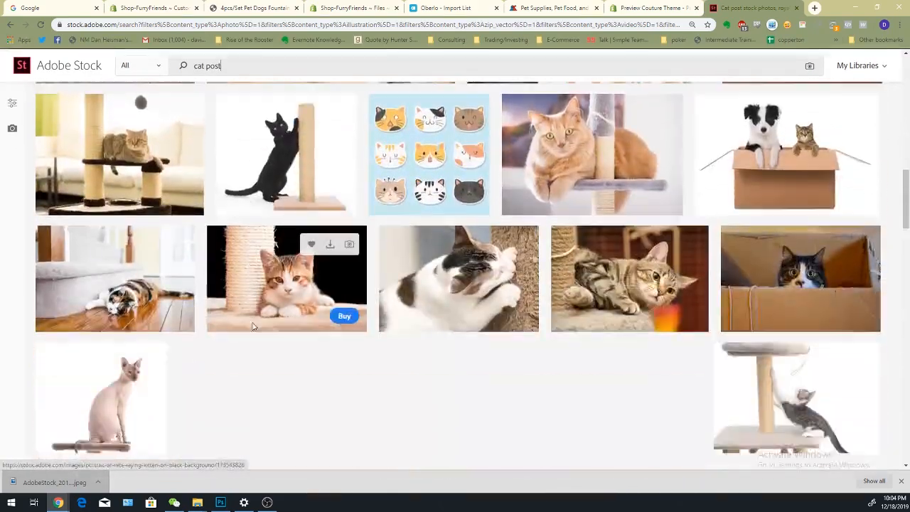
{"action": "scroll", "coordinate": [257, 325], "scroll_direction": "up", "scroll_amount": 3}
{"action": "left_click", "coordinate": [299, 142]}
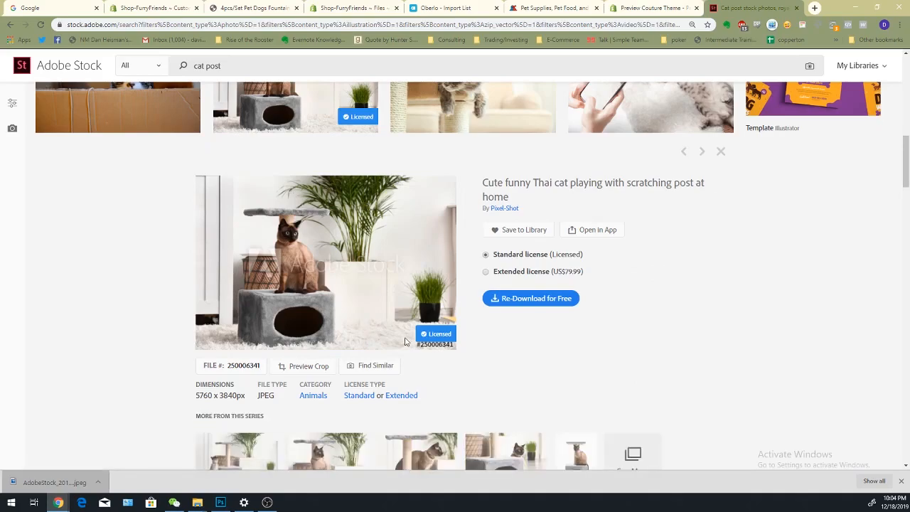
{"action": "scroll", "coordinate": [527, 341], "scroll_direction": "down", "scroll_amount": 1}
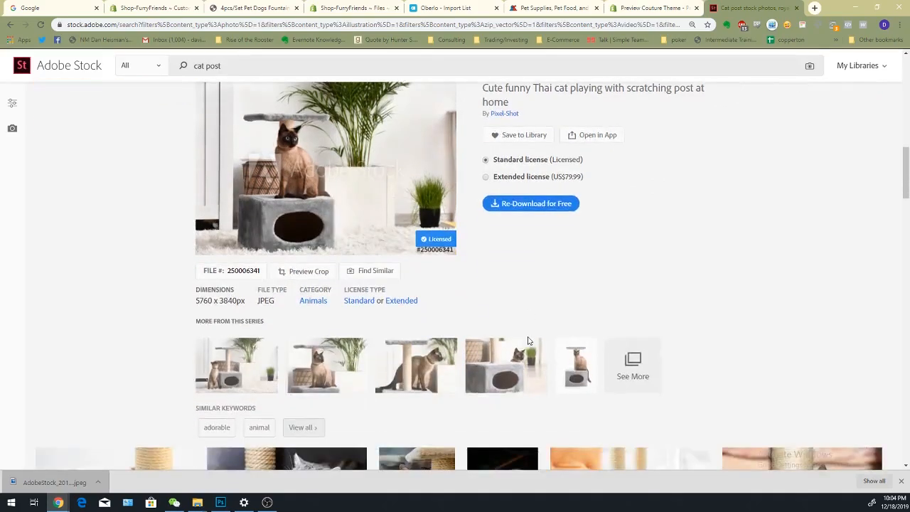
{"action": "scroll", "coordinate": [523, 339], "scroll_direction": "up", "scroll_amount": 2}
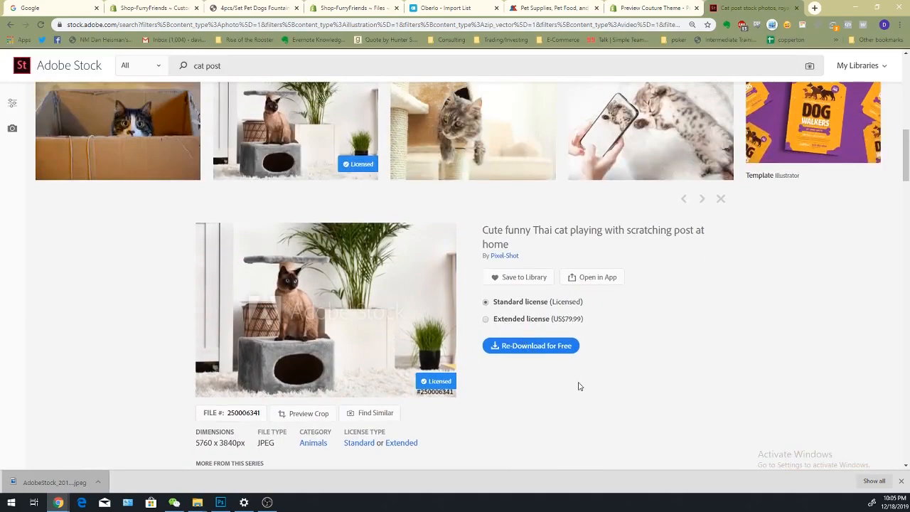
{"action": "left_click", "coordinate": [519, 348]}
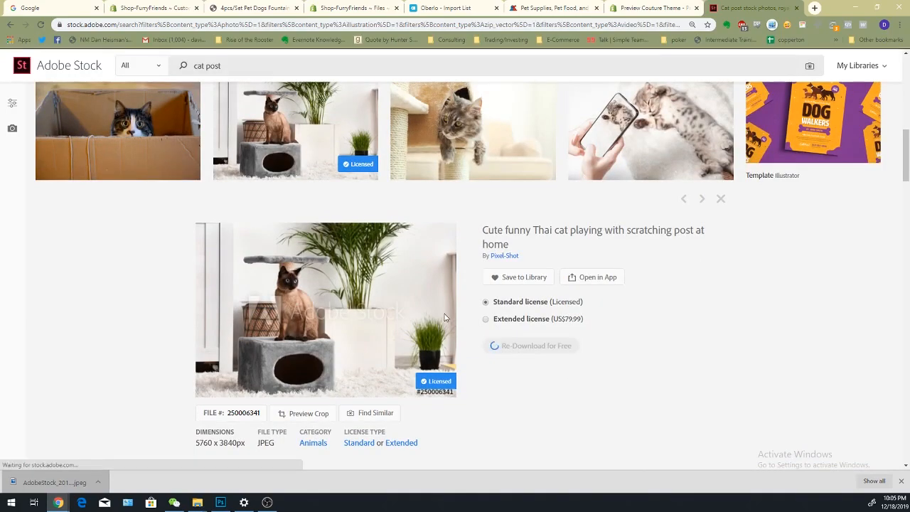
Switch to Photoshop, place the downloaded cat photo on the canvas, and enlarge it to about 28.7 x 19.1 in around the cat
{"action": "left_click", "coordinate": [221, 502]}
{"action": "left_click", "coordinate": [221, 502]}
{"action": "left_click", "coordinate": [221, 502]}
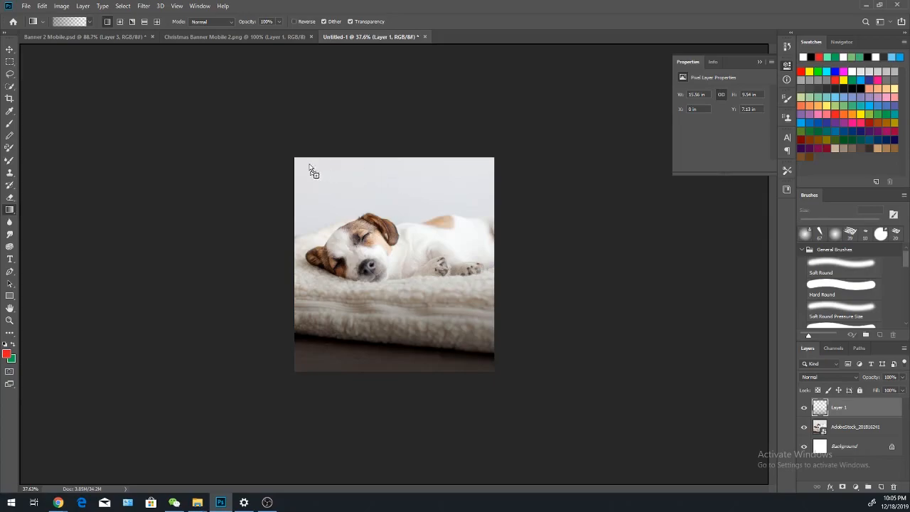
{"action": "left_click_drag", "start_coordinate": [304, 166], "coordinate": [319, 157]}
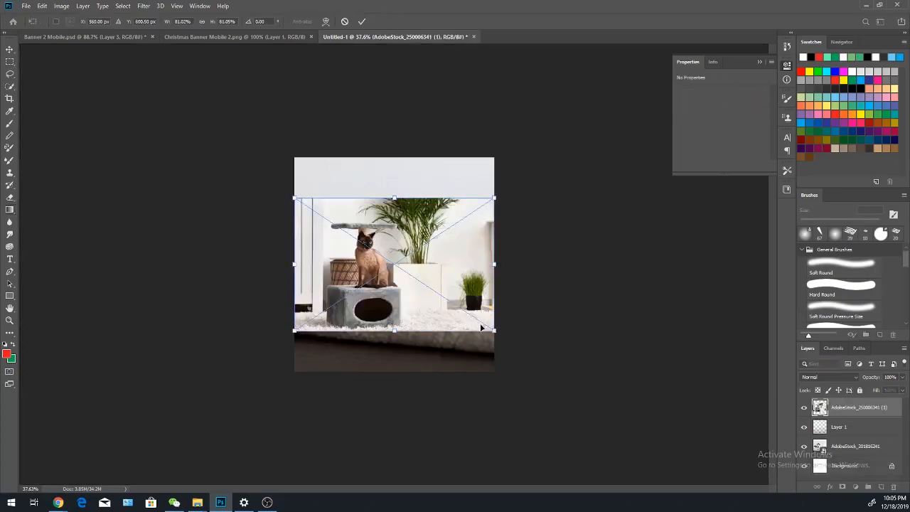
{"action": "left_click_drag", "start_coordinate": [490, 327], "coordinate": [661, 437]}
{"action": "left_click_drag", "start_coordinate": [356, 347], "coordinate": [322, 273]}
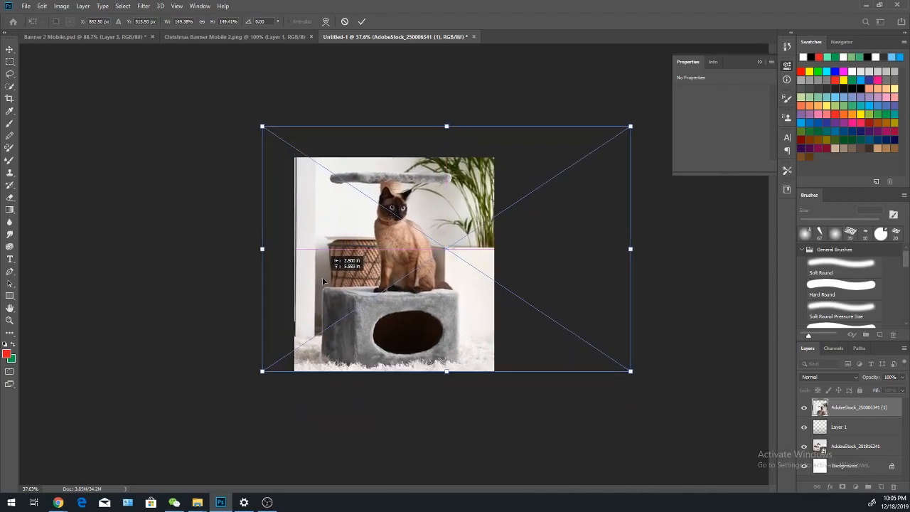
{"action": "key", "text": "g"}
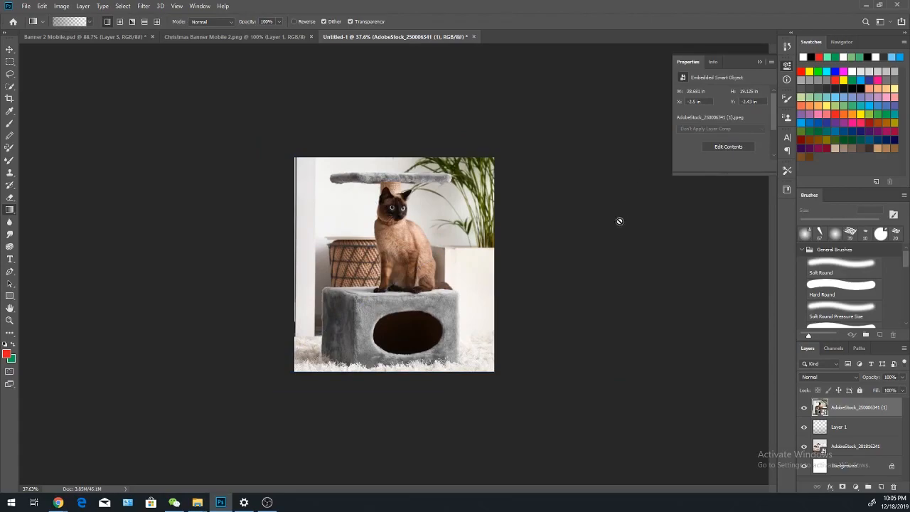
Enlarge the cat photo to about 33 x 22 in and reposition it so the cat's head is near the canvas's upper edge
{"action": "key", "text": "ctrl+t"}
{"action": "left_click_drag", "start_coordinate": [261, 125], "coordinate": [209, 90]}
{"action": "mouse_move", "coordinate": [400, 239]}
{"action": "left_mouse_down"}
{"action": "mouse_move", "coordinate": [428, 239]}
{"action": "mouse_move", "coordinate": [405, 249]}
{"action": "mouse_move", "coordinate": [417, 236]}
{"action": "left_mouse_up"}
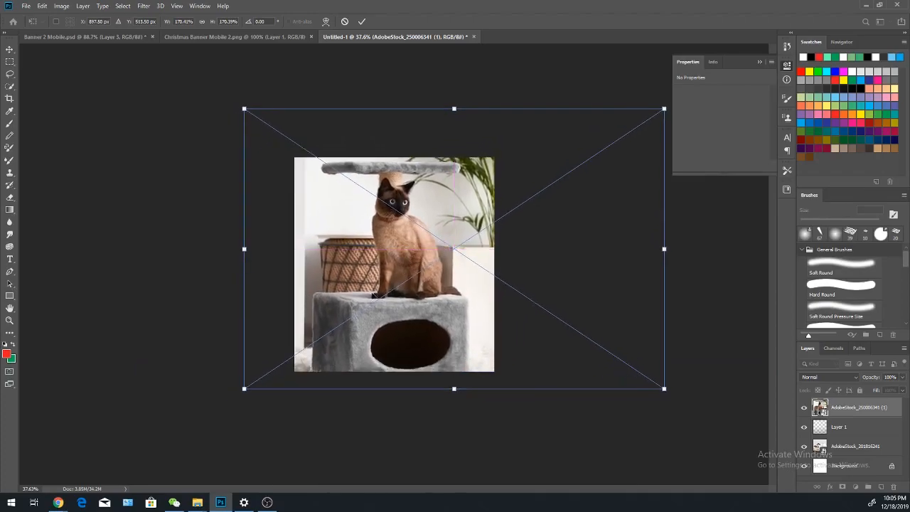
{"action": "left_click_drag", "start_coordinate": [245, 391], "coordinate": [212, 410]}
{"action": "left_click_drag", "start_coordinate": [369, 325], "coordinate": [378, 295]}
{"action": "left_click_drag", "start_coordinate": [222, 78], "coordinate": [244, 95]}
{"action": "left_click_drag", "start_coordinate": [304, 271], "coordinate": [299, 260]}
{"action": "key", "text": "Return"}
{"action": "key", "text": "g"}
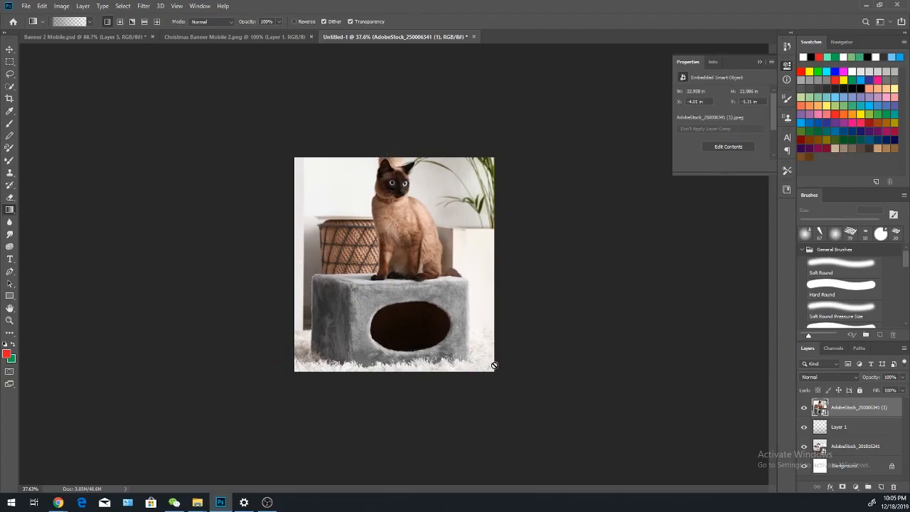
Shift the cat photo slightly to the right and move the gradient layer above it in the layer stack
{"action": "left_click", "coordinate": [9, 50]}
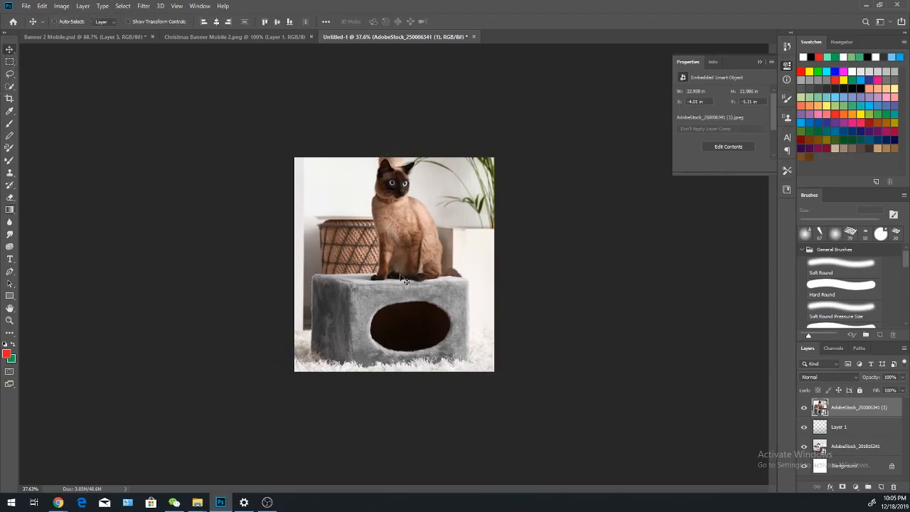
{"action": "left_click_drag", "start_coordinate": [403, 276], "coordinate": [405, 276]}
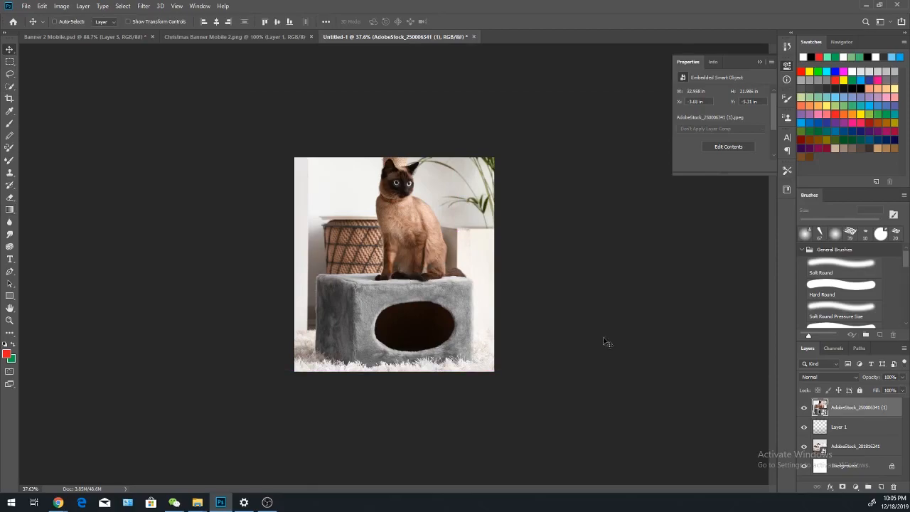
{"action": "left_click_drag", "start_coordinate": [837, 429], "coordinate": [837, 404]}
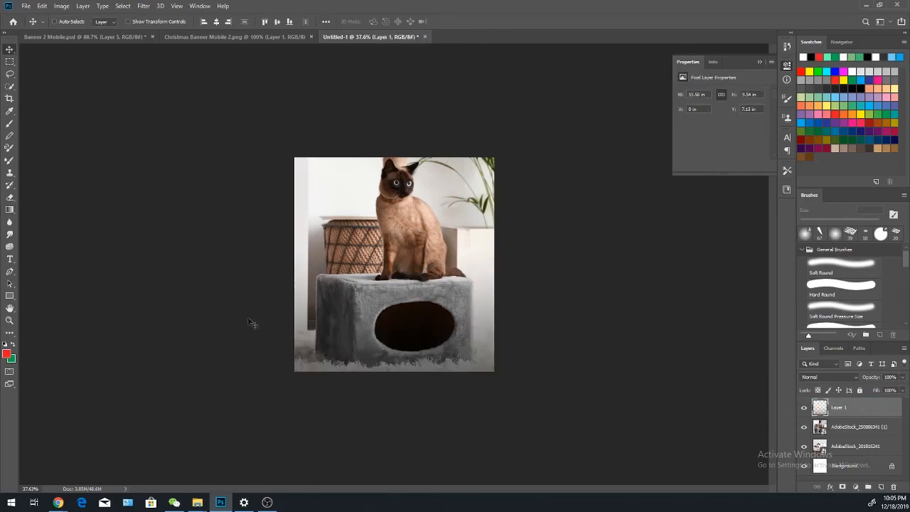
Export the darkened cat image as a PNG named Cat Collection in the Pet Store folder
{"action": "left_click", "coordinate": [25, 6]}
{"action": "mouse_move", "coordinate": [65, 136]}
{"action": "left_click", "coordinate": [171, 134]}
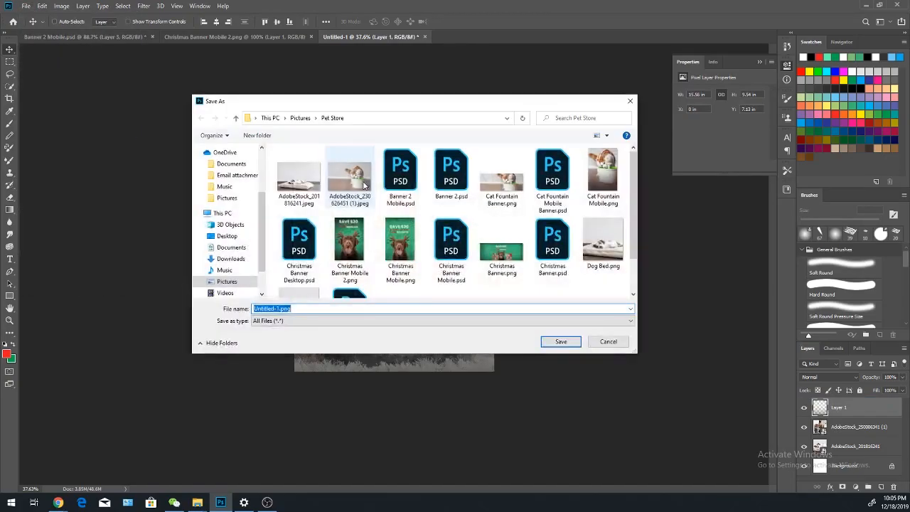
{"action": "type", "text": "Cat"}
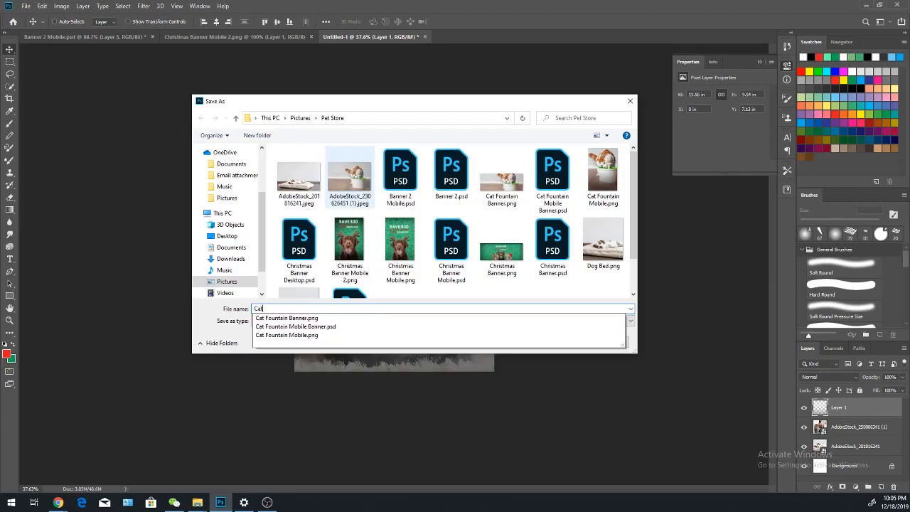
{"action": "type", "text": "Cop"}
{"action": "key", "text": "BackSpace"}
{"action": "type", "text": "Co"}
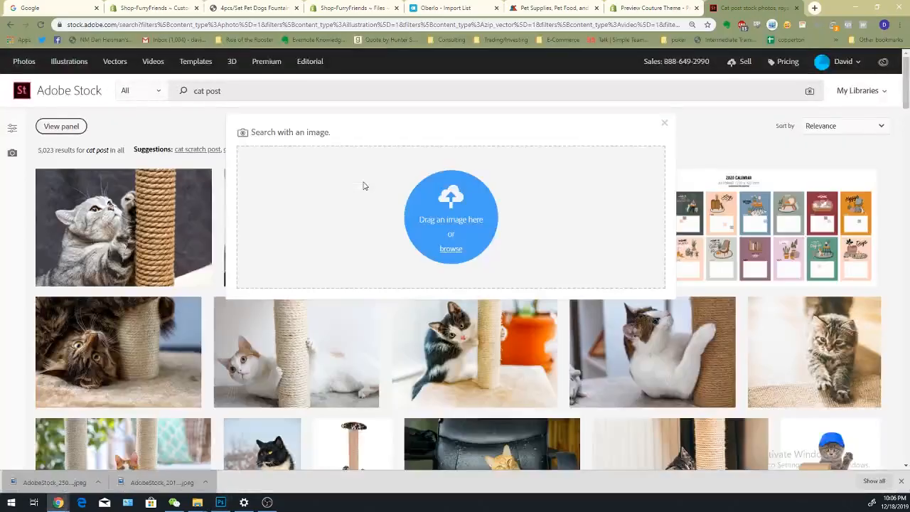
Return to the Shopify theme editor, leave the puppy image selection, and start an image upload for the second collection block
{"action": "left_click", "coordinate": [352, 8]}
{"action": "left_click", "coordinate": [153, 8]}
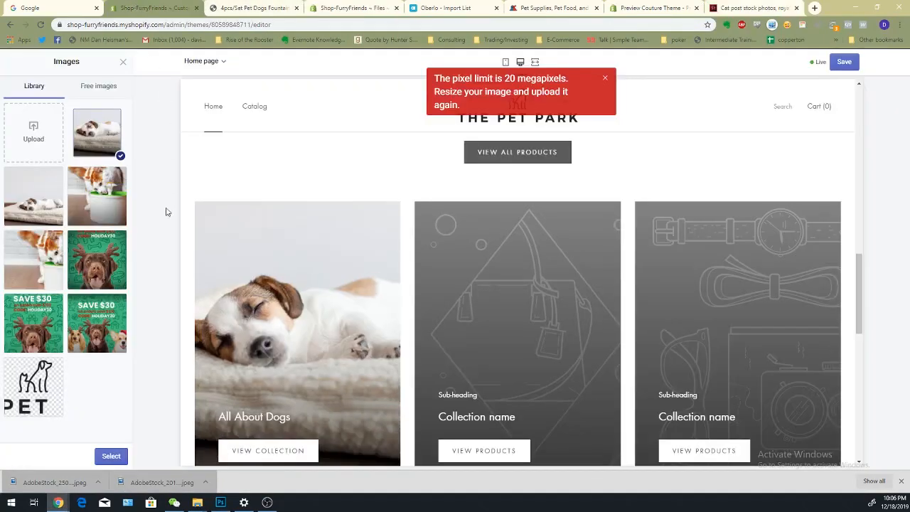
{"action": "left_click", "coordinate": [123, 62]}
{"action": "scroll", "coordinate": [42, 306], "scroll_direction": "up", "scroll_amount": 1}
{"action": "scroll", "coordinate": [50, 309], "scroll_direction": "down", "scroll_amount": 5}
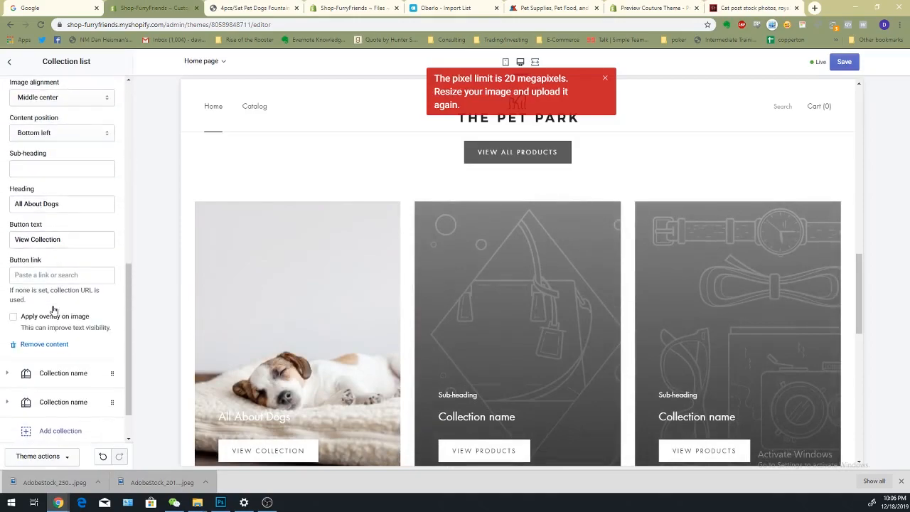
{"action": "left_click", "coordinate": [60, 325]}
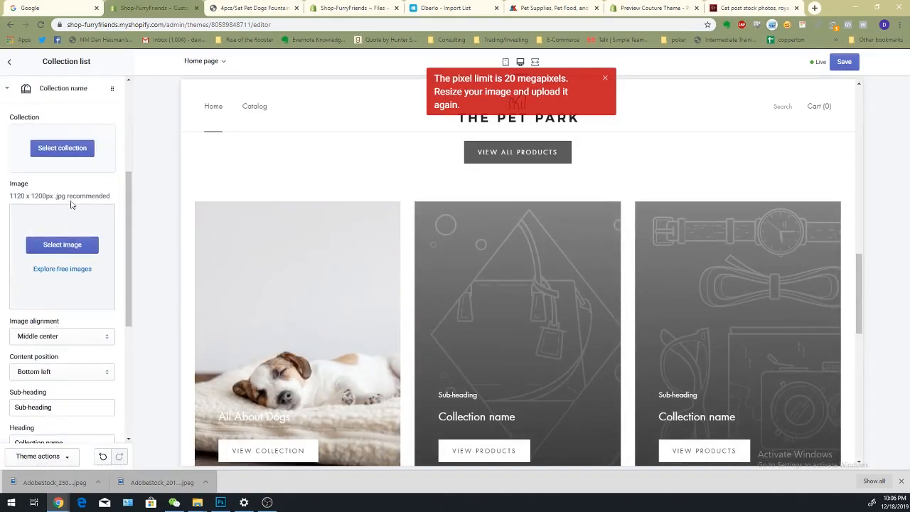
{"action": "left_click", "coordinate": [57, 245]}
{"action": "left_click", "coordinate": [40, 152]}
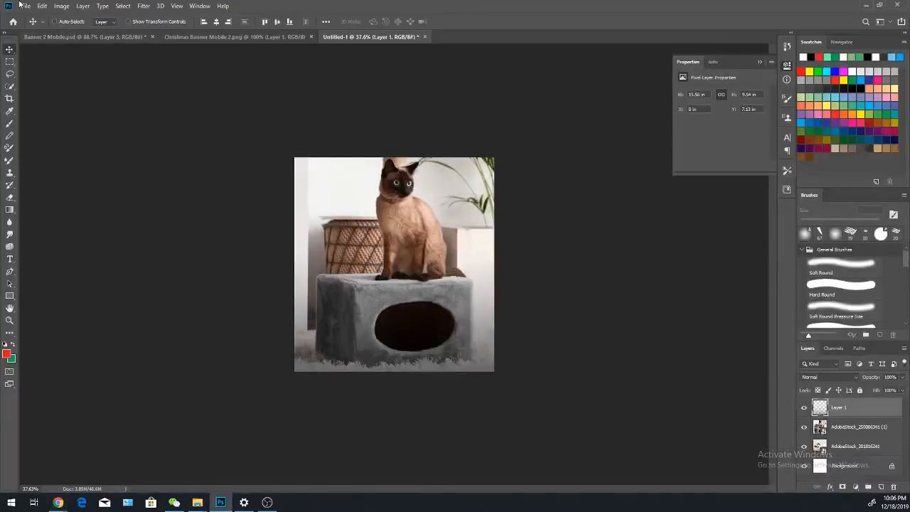
Switch to Photoshop and export the darkened cat image as a PNG once more
{"action": "left_click", "coordinate": [20, 5]}
{"action": "mouse_move", "coordinate": [54, 136]}
{"action": "left_click", "coordinate": [179, 136]}
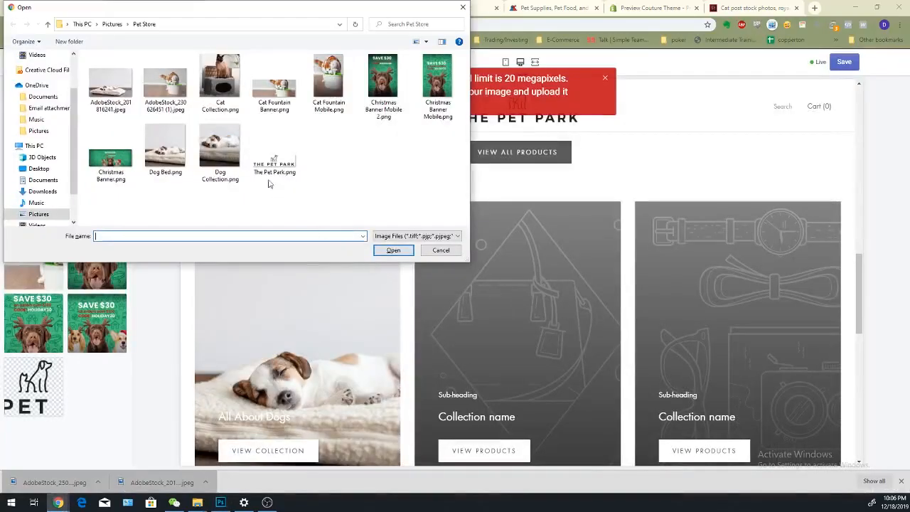
Upload Cat Collection.png in the Shopify theme editor and choose it as the second collection block's image
{"action": "key", "text": "Escape"}
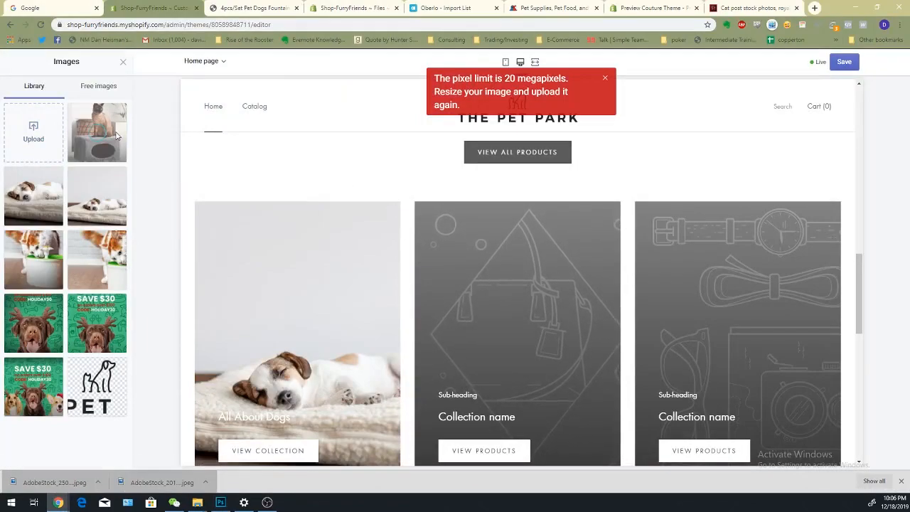
{"action": "left_click", "coordinate": [117, 136]}
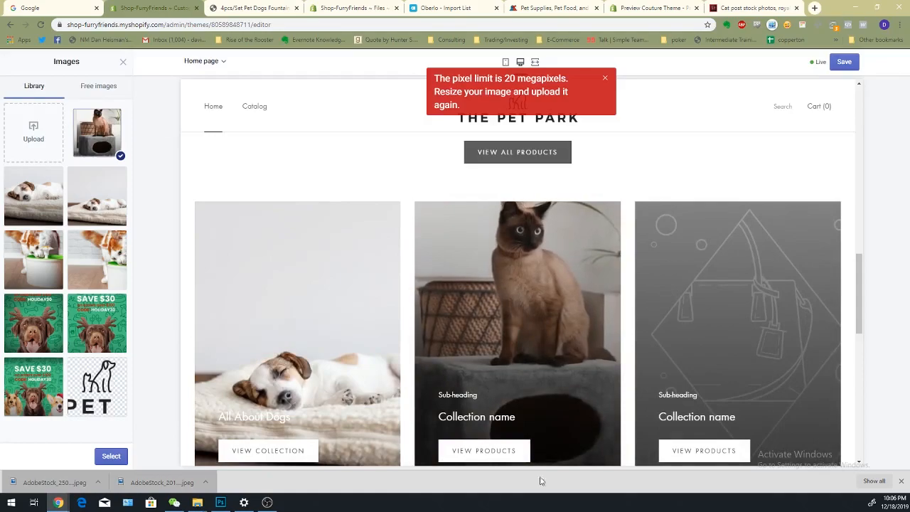
Confirm the darkened cat image for the second collection block and turn off the overlay on that image
{"action": "left_click", "coordinate": [110, 455]}
{"action": "scroll", "coordinate": [56, 371], "scroll_direction": "down", "scroll_amount": 3}
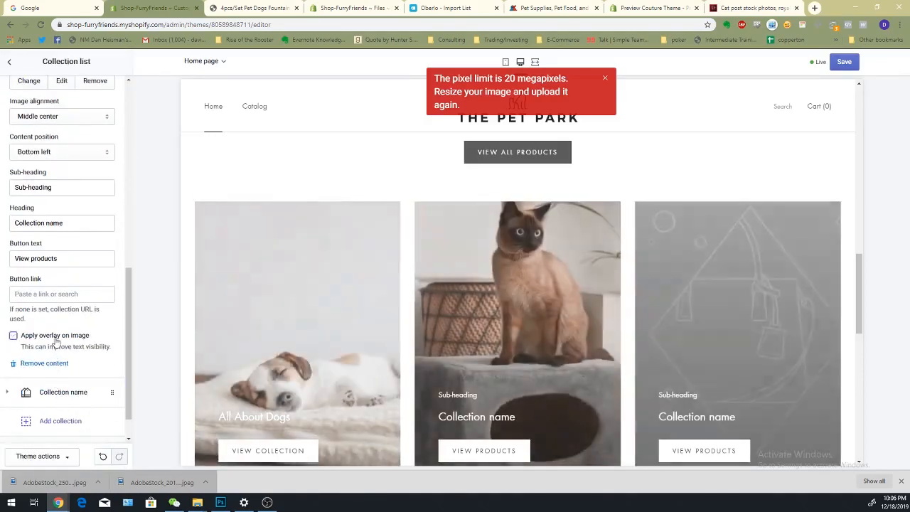
{"action": "scroll", "coordinate": [210, 342], "scroll_direction": "down", "scroll_amount": 1}
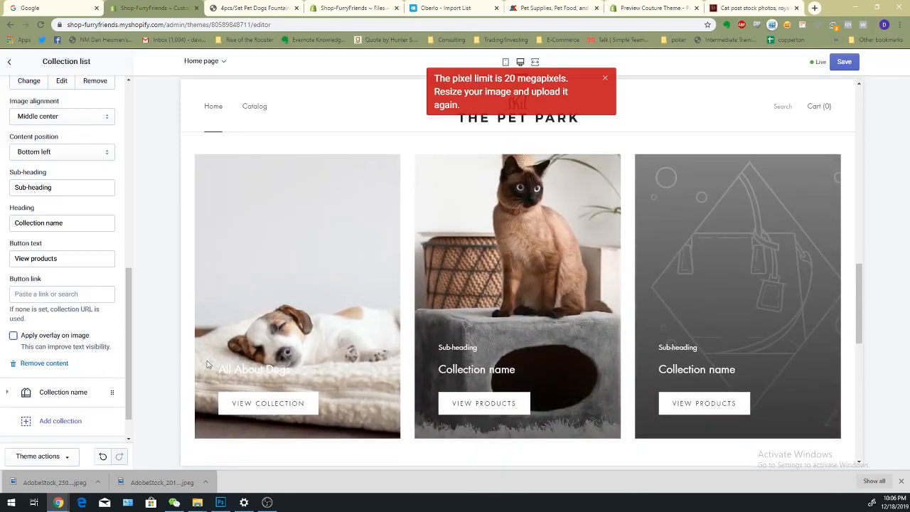
{"action": "scroll", "coordinate": [312, 362], "scroll_direction": "down", "scroll_amount": 2}
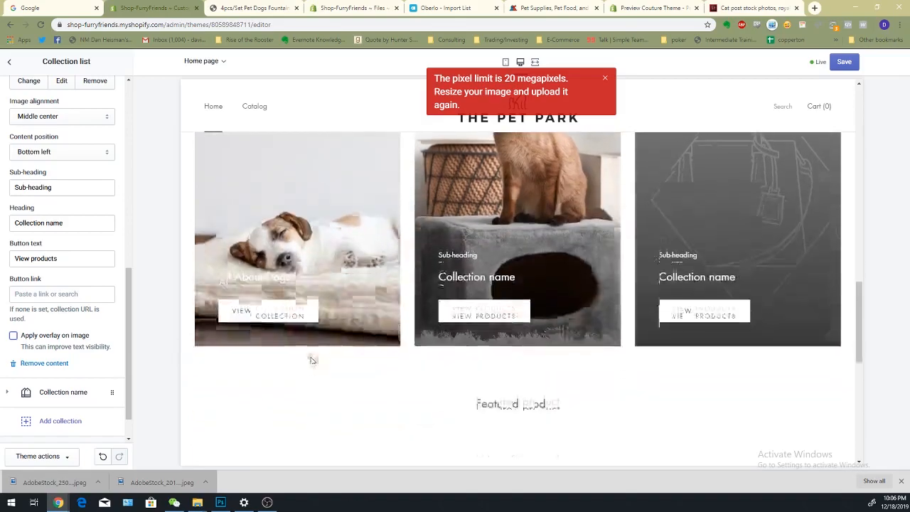
{"action": "scroll", "coordinate": [315, 432], "scroll_direction": "up", "scroll_amount": 2}
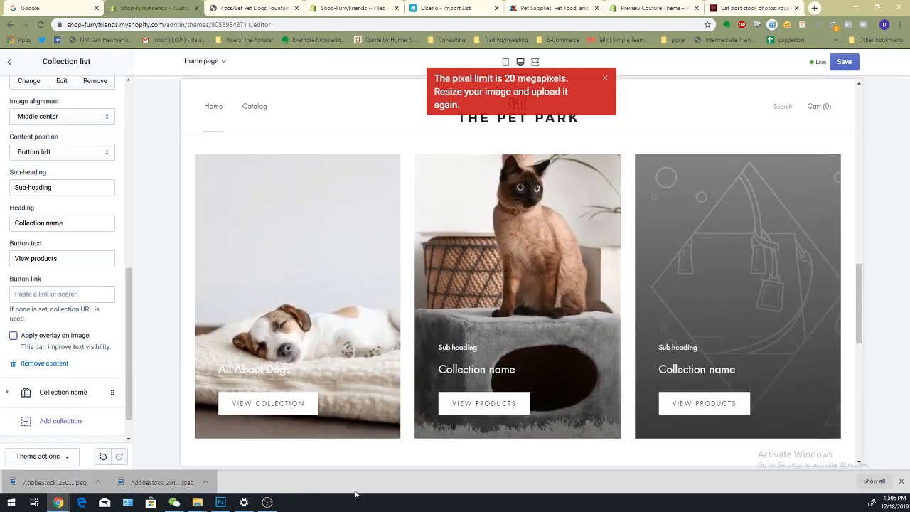
Replace the All About Dogs block's image with the darkened puppy picture from the image library and save the theme
{"action": "scroll", "coordinate": [272, 437], "scroll_direction": "up", "scroll_amount": 3}
{"action": "scroll", "coordinate": [93, 341], "scroll_direction": "up", "scroll_amount": 10}
{"action": "left_click", "coordinate": [42, 270]}
{"action": "scroll", "coordinate": [65, 392], "scroll_direction": "down", "scroll_amount": 2}
{"action": "left_click", "coordinate": [29, 405]}
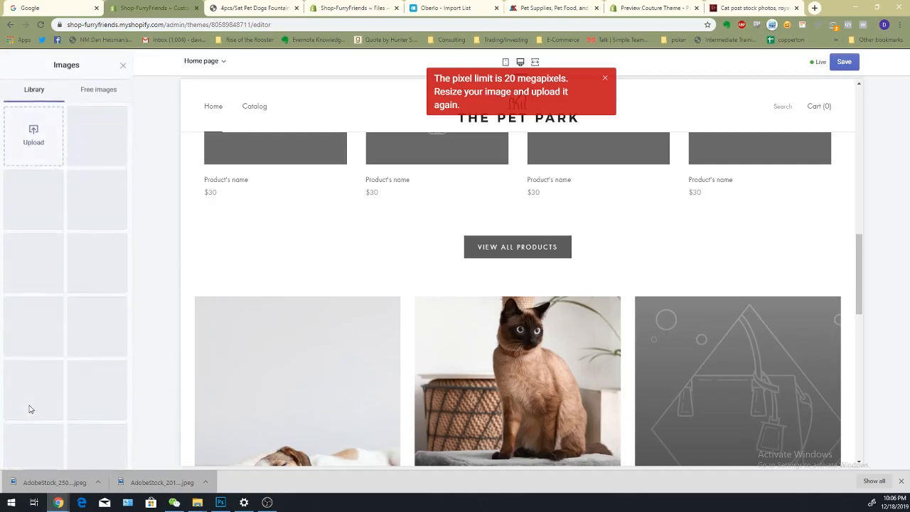
{"action": "left_click", "coordinate": [40, 206]}
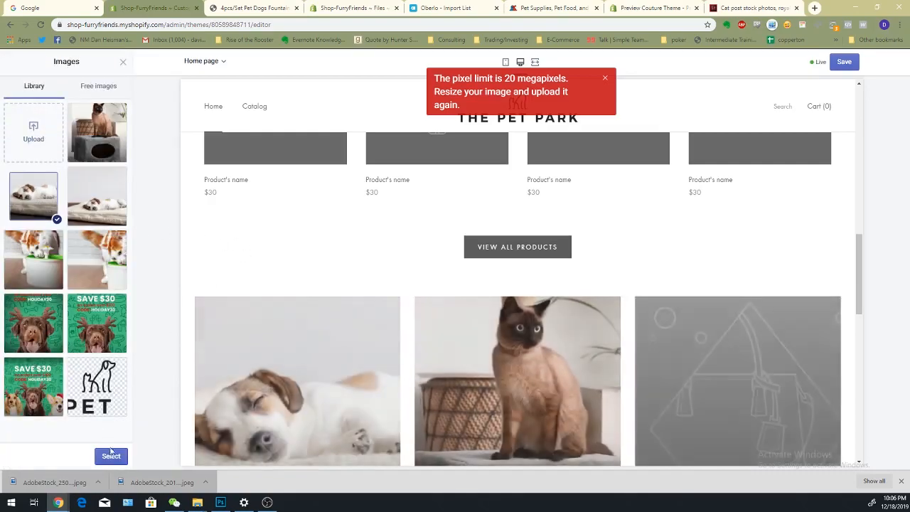
{"action": "left_click", "coordinate": [112, 455]}
{"action": "scroll", "coordinate": [329, 298], "scroll_direction": "down", "scroll_amount": 1}
{"action": "scroll", "coordinate": [486, 330], "scroll_direction": "down", "scroll_amount": 2}
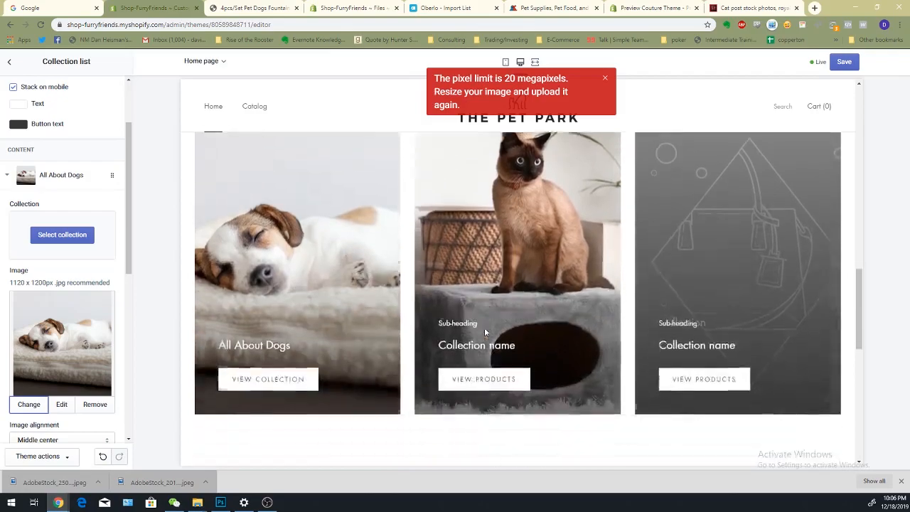
{"action": "left_click", "coordinate": [844, 62]}
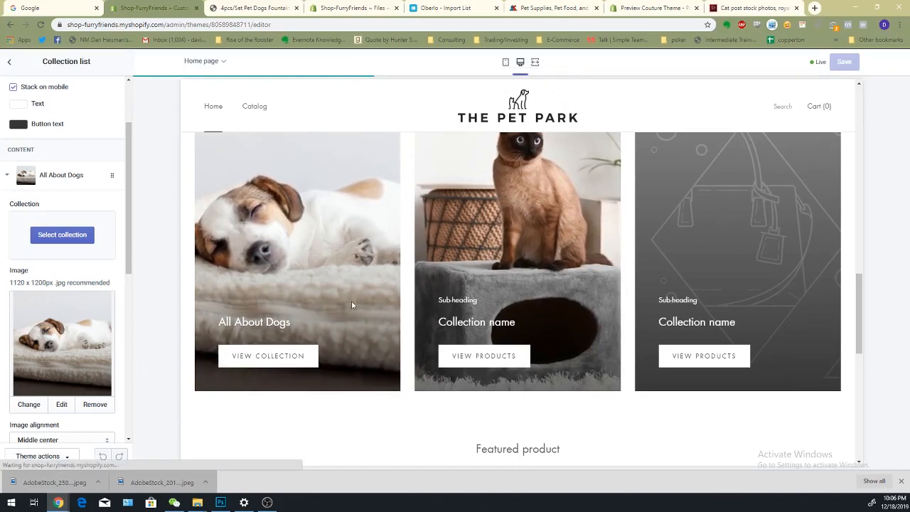
Clear the second collection block's sub-heading and set its heading to "All About Cats"
{"action": "left_click", "coordinate": [8, 176]}
{"action": "left_click", "coordinate": [10, 299]}
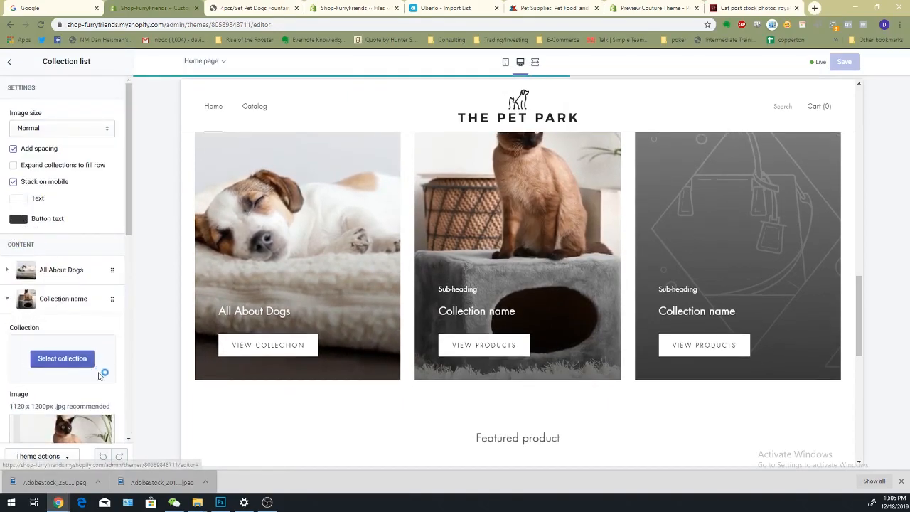
{"action": "scroll", "coordinate": [64, 320], "scroll_direction": "down", "scroll_amount": 2}
{"action": "scroll", "coordinate": [71, 334], "scroll_direction": "down", "scroll_amount": 3}
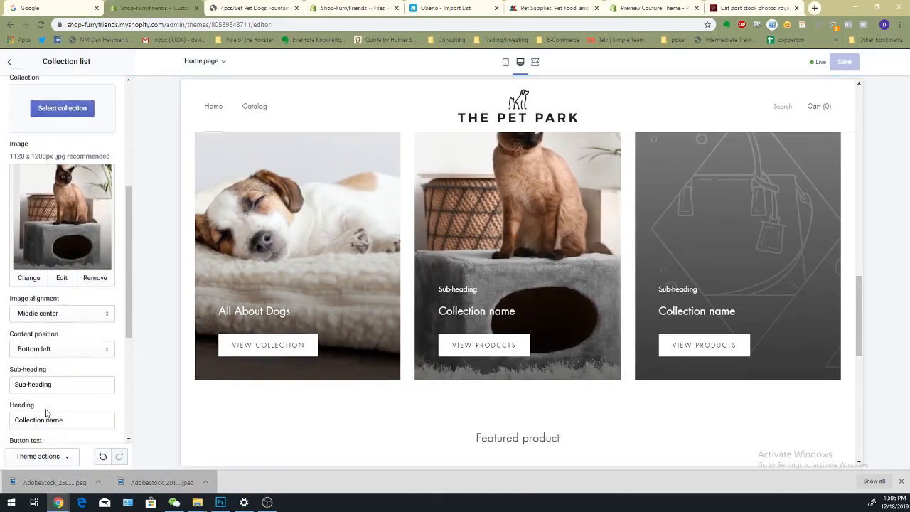
{"action": "left_click_drag", "start_coordinate": [71, 303], "coordinate": [2, 293]}
{"action": "key", "text": "F11"}
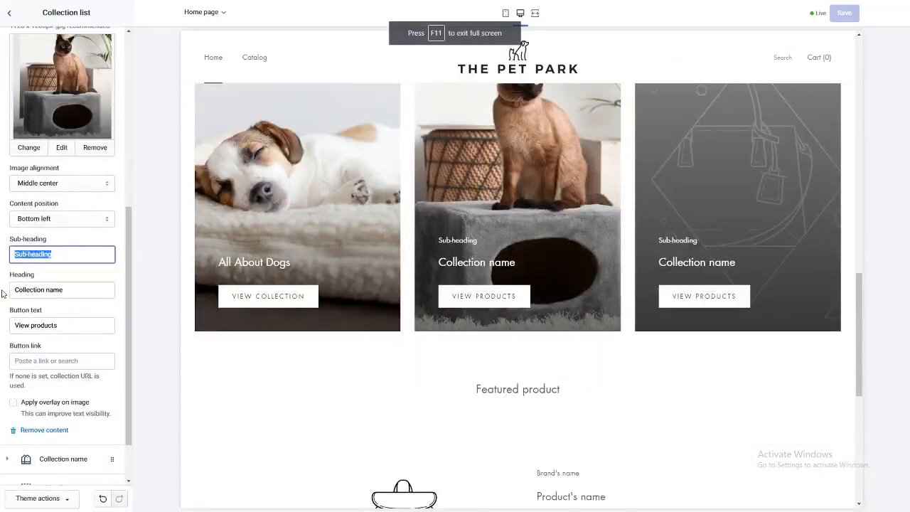
{"action": "key", "text": "BackSpace"}
{"action": "key", "text": "F11"}
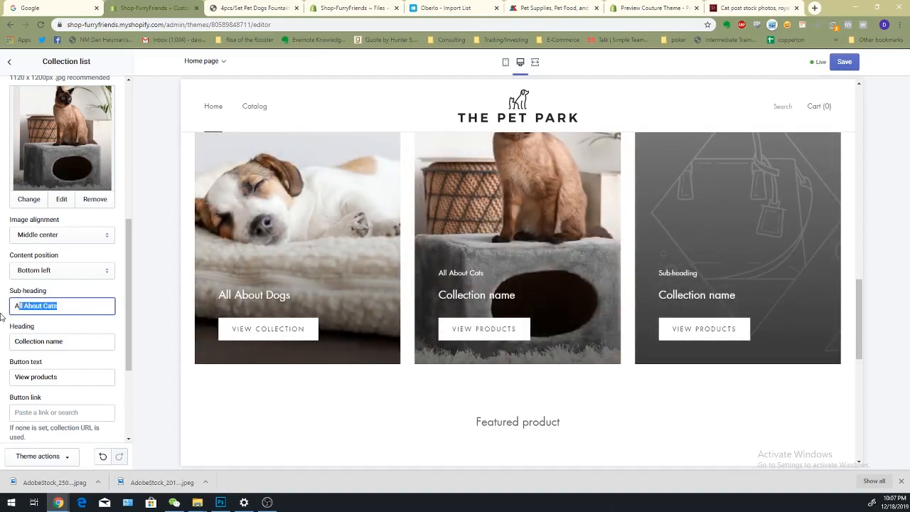
{"action": "triple_click", "coordinate": [83, 345]}
{"action": "type", "text": "All About Cats"}
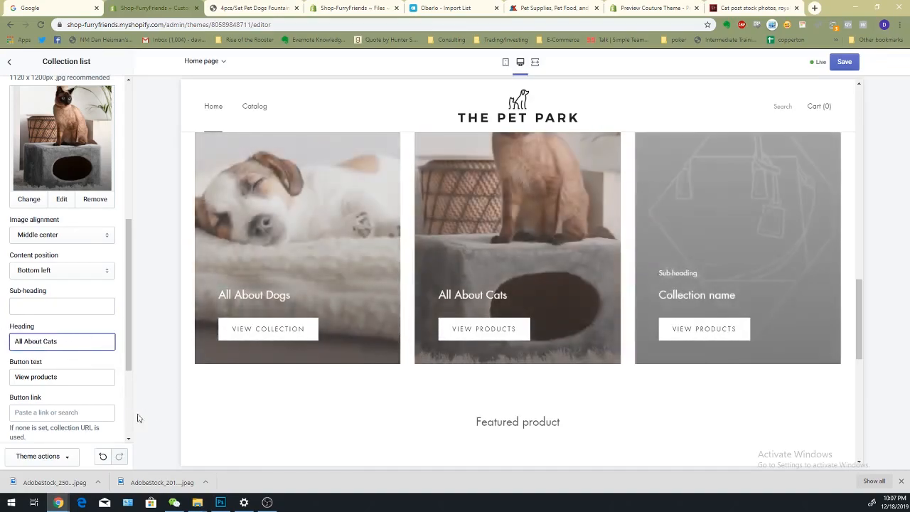
Set the All About Cats block's button text to "View Collection" and save the theme
{"action": "scroll", "coordinate": [64, 320], "scroll_direction": "down", "scroll_amount": 2}
{"action": "left_click", "coordinate": [77, 283]}
{"action": "triple_click", "coordinate": [78, 282]}
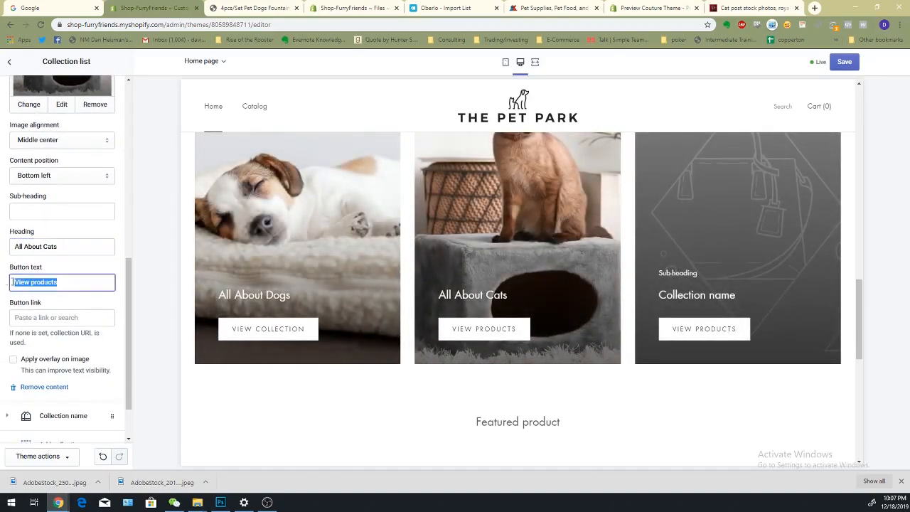
{"action": "scroll", "coordinate": [90, 366], "scroll_direction": "up", "scroll_amount": 2}
{"action": "type", "text": "Vie"}
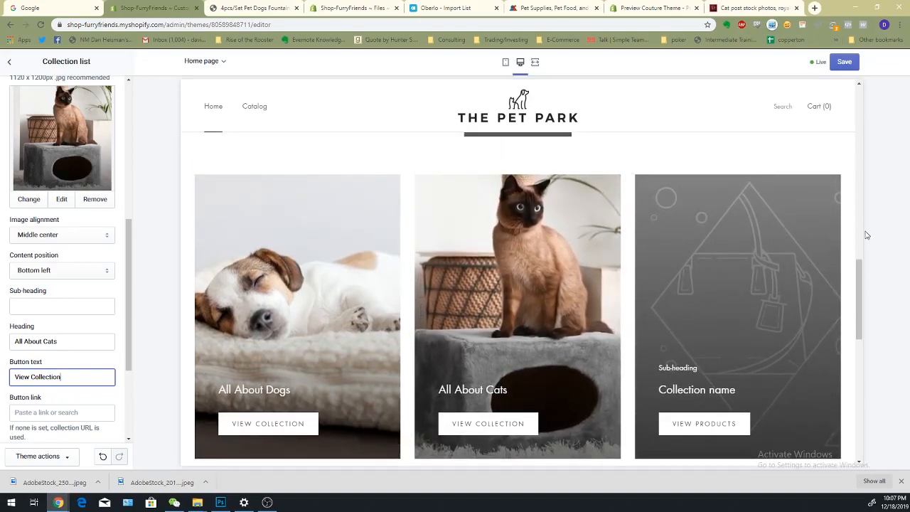
{"action": "left_click", "coordinate": [845, 63]}
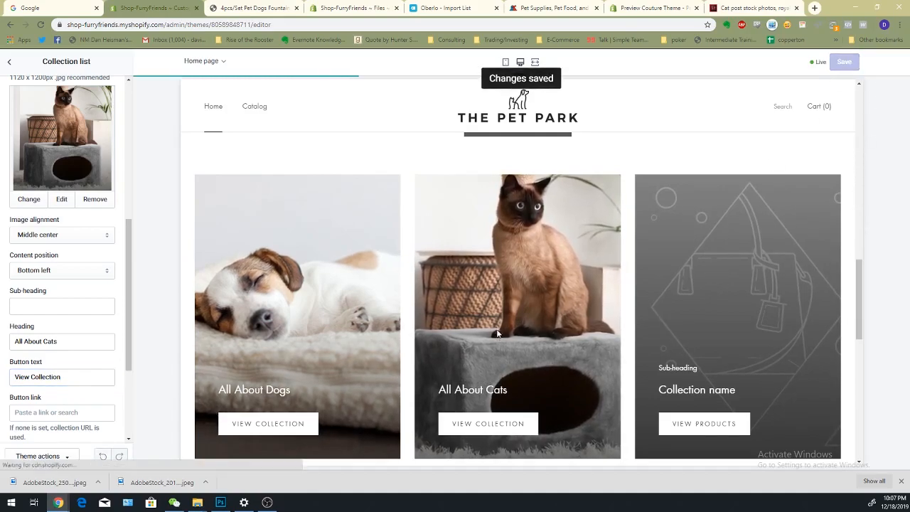
{"action": "scroll", "coordinate": [463, 320], "scroll_direction": "down", "scroll_amount": 5}
{"action": "scroll", "coordinate": [498, 335], "scroll_direction": "up", "scroll_amount": 3}
{"action": "scroll", "coordinate": [498, 336], "scroll_direction": "up", "scroll_amount": 2}
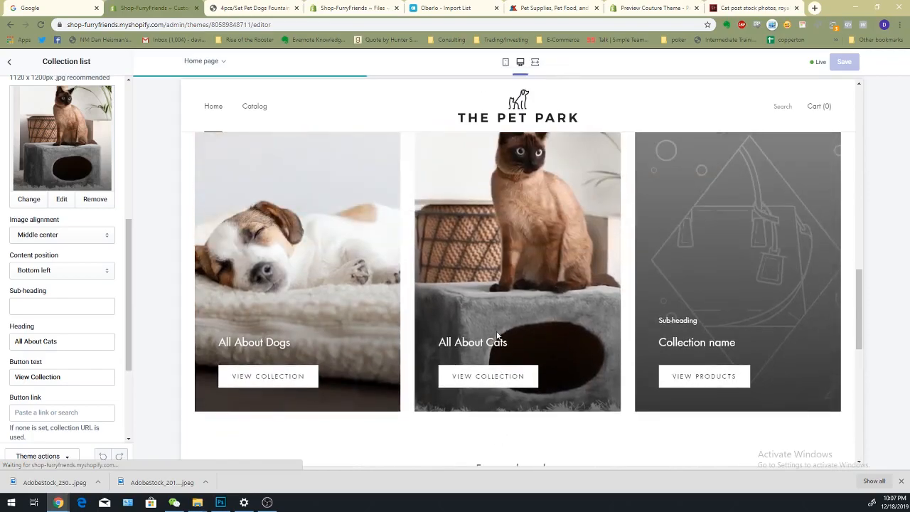
Switch to Adobe Stock and examine the "fish tank in home" results for an image suited to the third collection block
{"action": "left_click", "coordinate": [754, 8]}
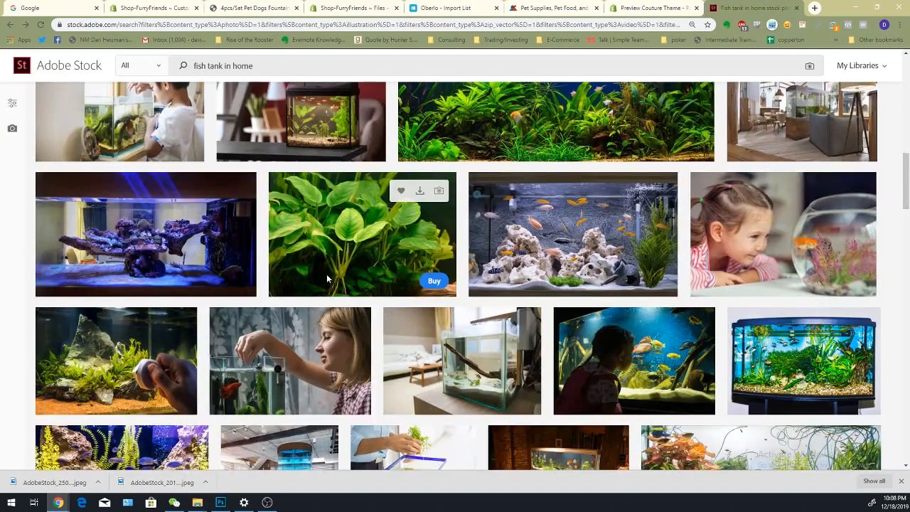
{"action": "scroll", "coordinate": [327, 278], "scroll_direction": "down", "scroll_amount": 4}
{"action": "scroll", "coordinate": [327, 278], "scroll_direction": "up", "scroll_amount": 3}
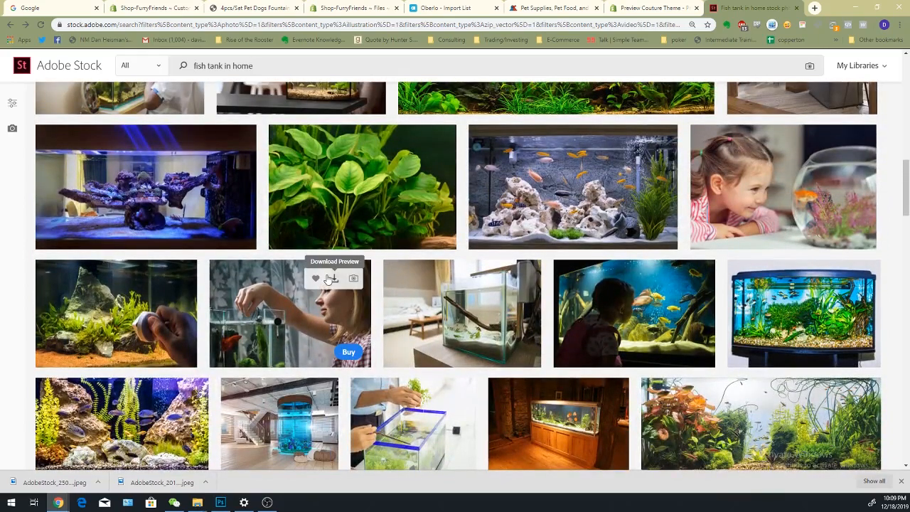
{"action": "scroll", "coordinate": [328, 278], "scroll_direction": "up", "scroll_amount": 8}
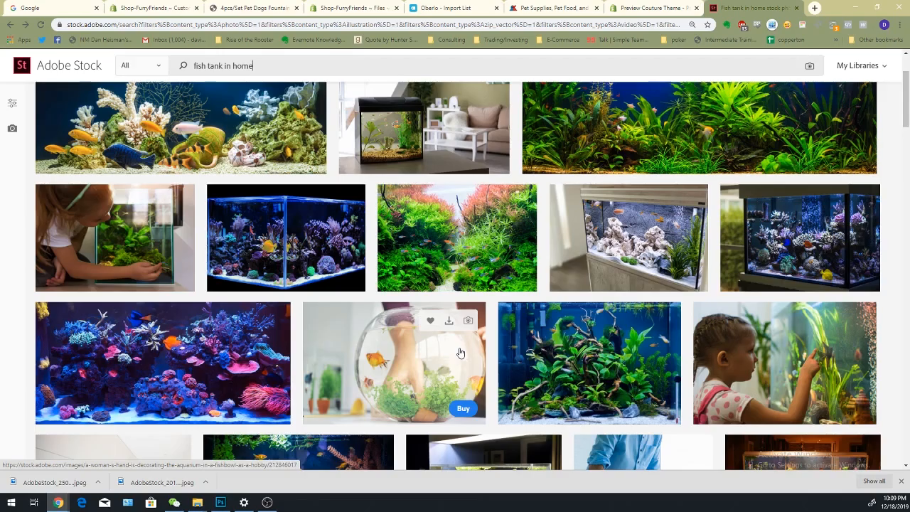
{"action": "scroll", "coordinate": [460, 353], "scroll_direction": "up", "scroll_amount": 2}
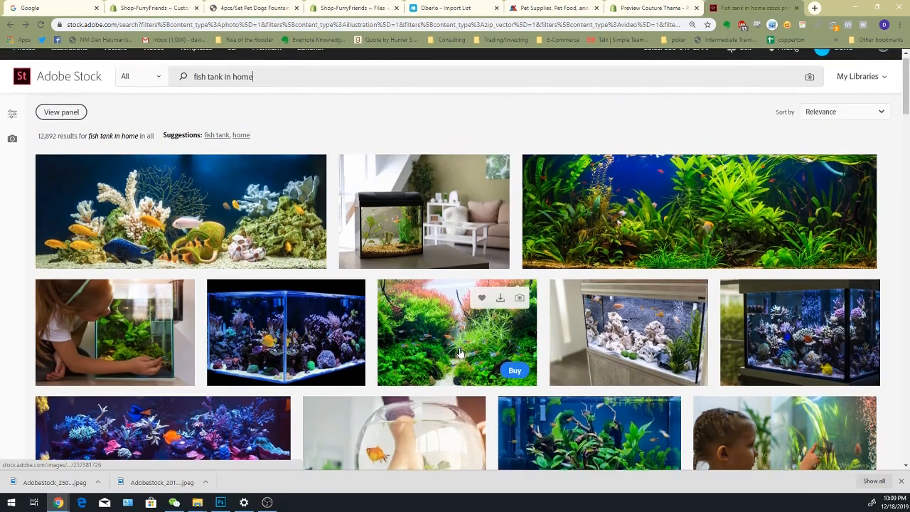
{"action": "scroll", "coordinate": [459, 352], "scroll_direction": "down", "scroll_amount": 8}
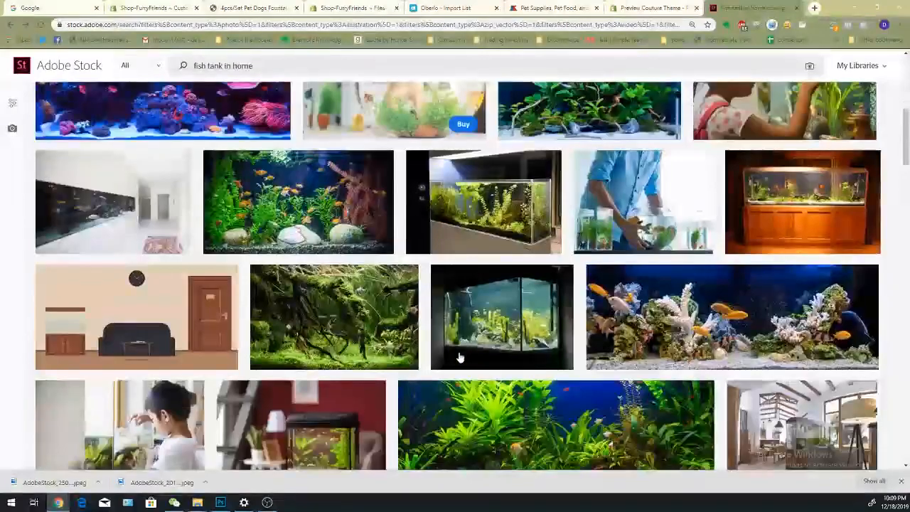
{"action": "scroll", "coordinate": [459, 356], "scroll_direction": "down", "scroll_amount": 3}
{"action": "scroll", "coordinate": [458, 356], "scroll_direction": "down", "scroll_amount": 3}
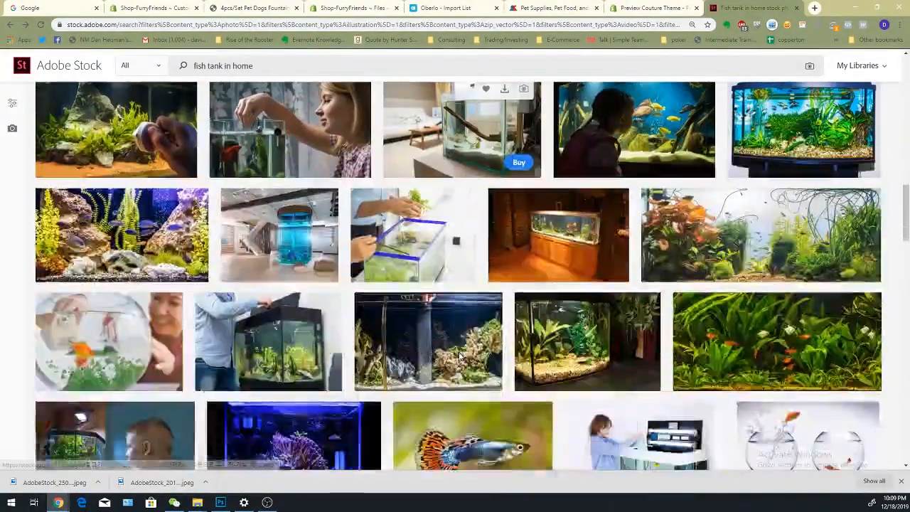
{"action": "scroll", "coordinate": [459, 357], "scroll_direction": "down", "scroll_amount": 3}
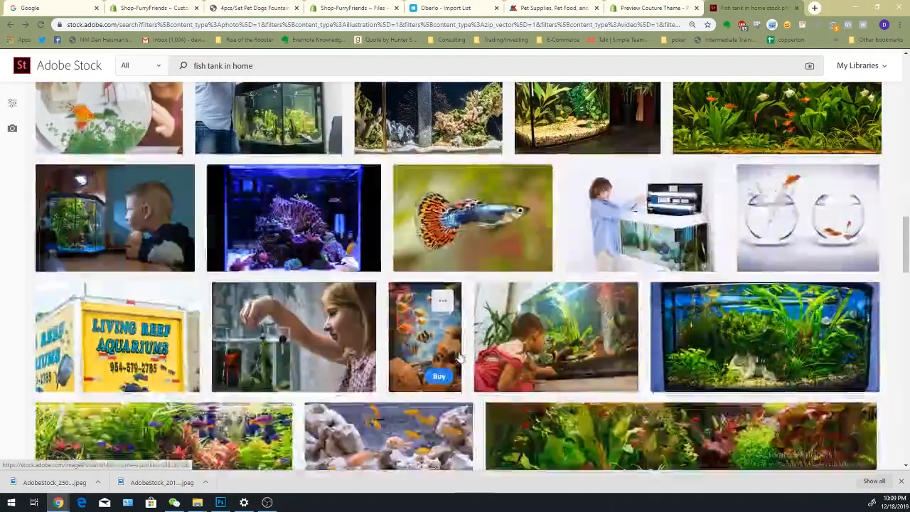
{"action": "scroll", "coordinate": [460, 358], "scroll_direction": "up", "scroll_amount": 10}
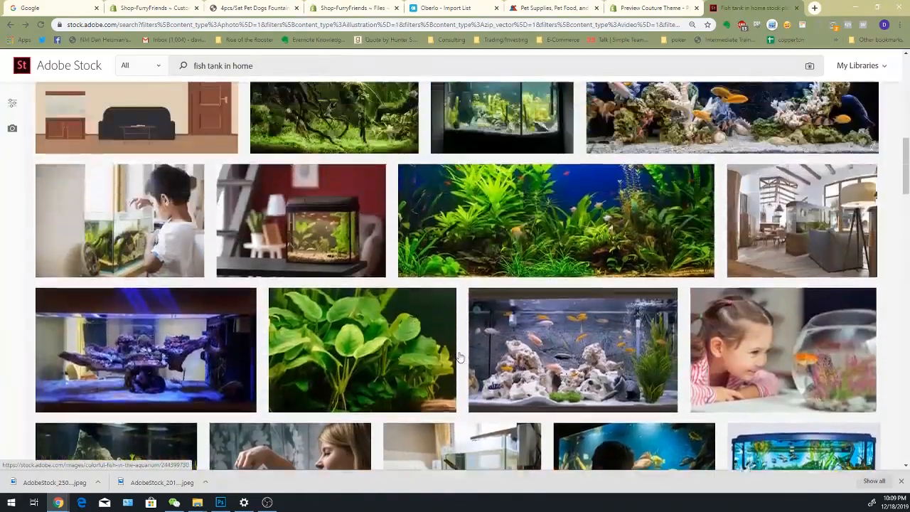
{"action": "scroll", "coordinate": [455, 354], "scroll_direction": "up", "scroll_amount": 5}
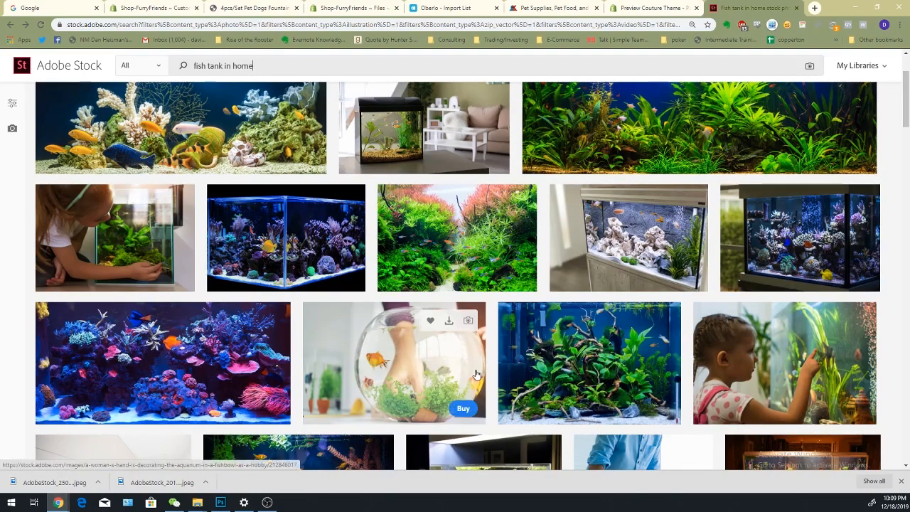
{"action": "scroll", "coordinate": [476, 374], "scroll_direction": "down", "scroll_amount": 10}
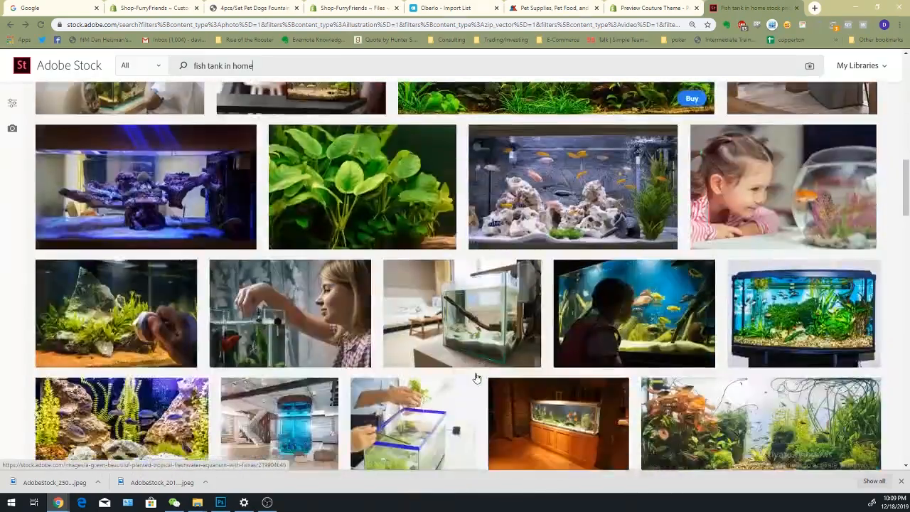
{"action": "scroll", "coordinate": [475, 373], "scroll_direction": "down", "scroll_amount": 3}
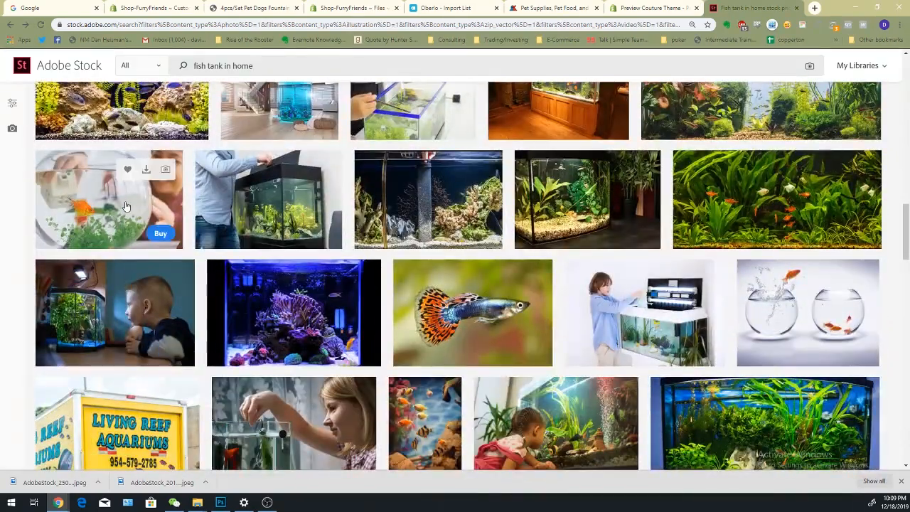
{"action": "scroll", "coordinate": [293, 304], "scroll_direction": "down", "scroll_amount": 2}
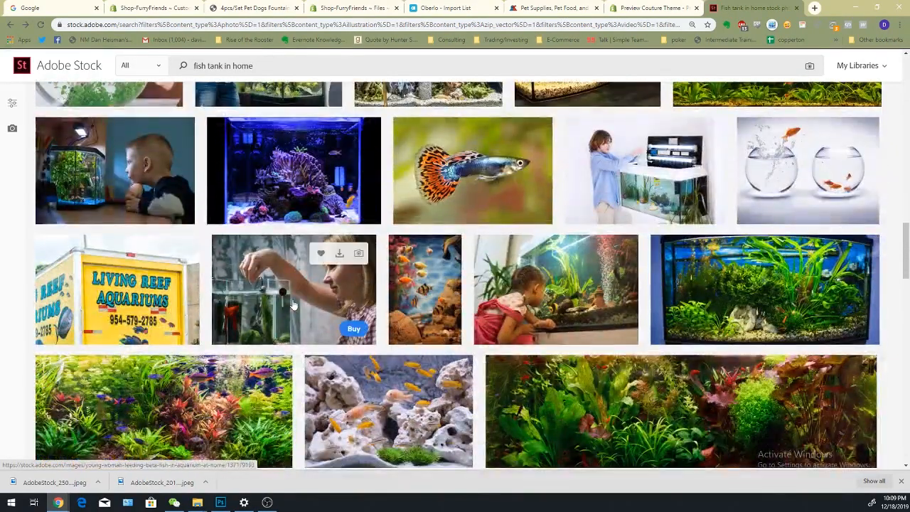
{"action": "scroll", "coordinate": [293, 304], "scroll_direction": "down", "scroll_amount": 4}
{"action": "scroll", "coordinate": [293, 304], "scroll_direction": "down", "scroll_amount": 5}
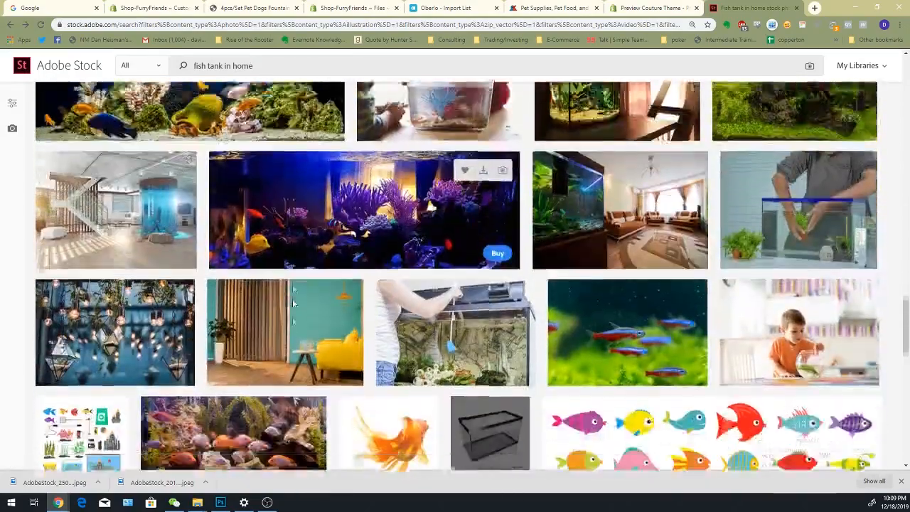
{"action": "scroll", "coordinate": [293, 305], "scroll_direction": "down", "scroll_amount": 2}
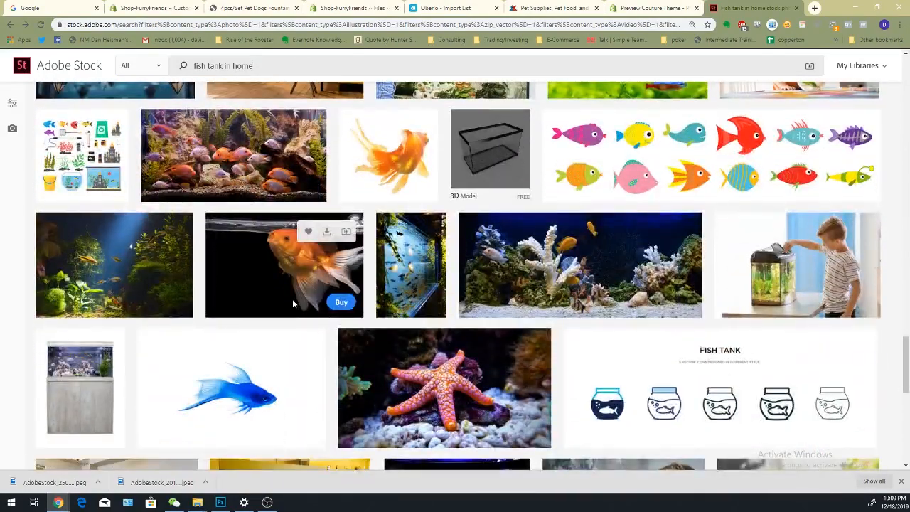
{"action": "scroll", "coordinate": [292, 304], "scroll_direction": "down", "scroll_amount": 3}
{"action": "scroll", "coordinate": [293, 304], "scroll_direction": "up", "scroll_amount": 1}
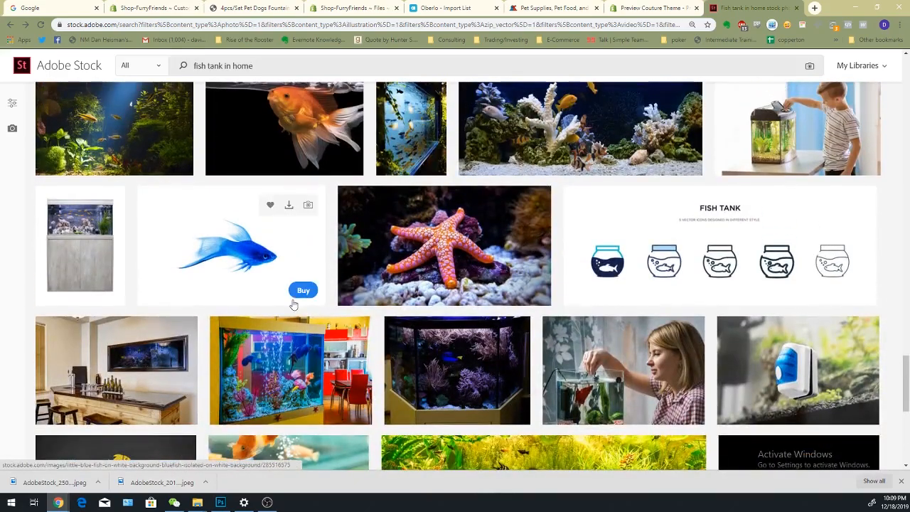
{"action": "scroll", "coordinate": [292, 305], "scroll_direction": "down", "scroll_amount": 2}
{"action": "scroll", "coordinate": [293, 304], "scroll_direction": "down", "scroll_amount": 3}
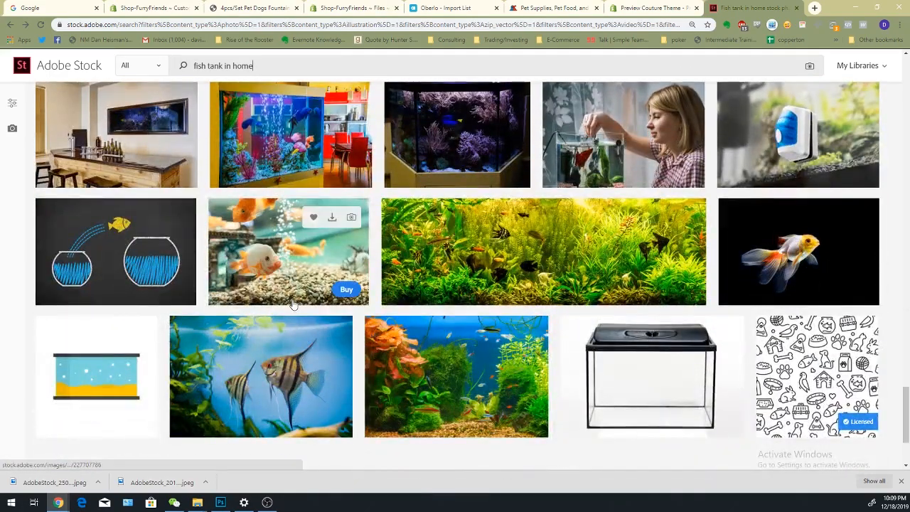
{"action": "scroll", "coordinate": [292, 304], "scroll_direction": "up", "scroll_amount": 12}
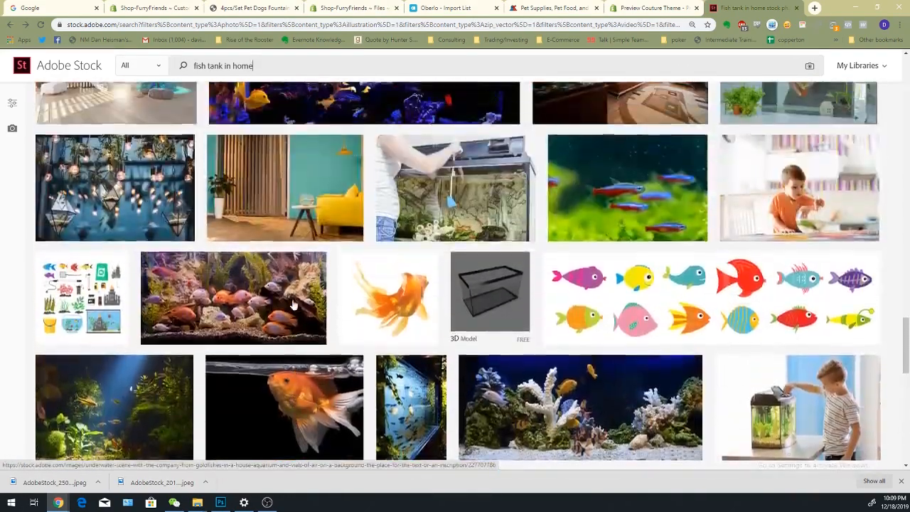
{"action": "scroll", "coordinate": [321, 320], "scroll_direction": "up", "scroll_amount": 15}
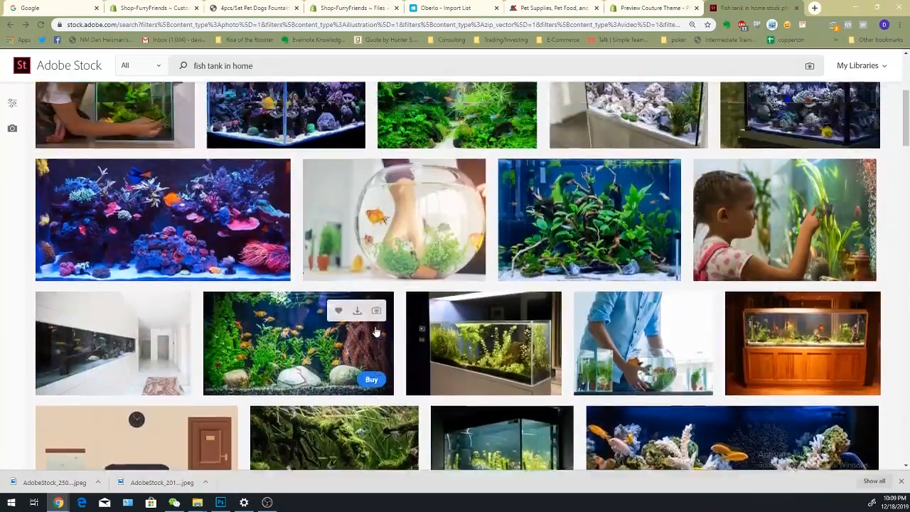
{"action": "scroll", "coordinate": [376, 331], "scroll_direction": "up", "scroll_amount": 2}
{"action": "left_click", "coordinate": [447, 360]}
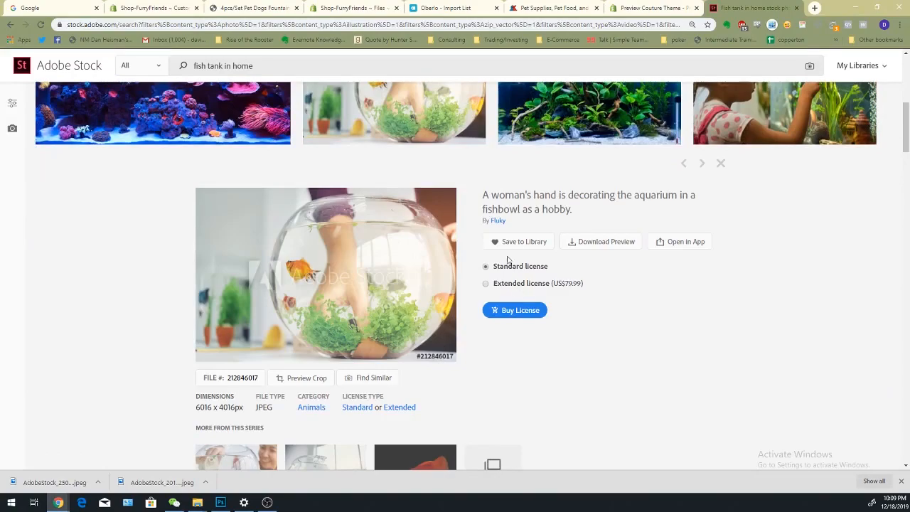
{"action": "left_click", "coordinate": [522, 316]}
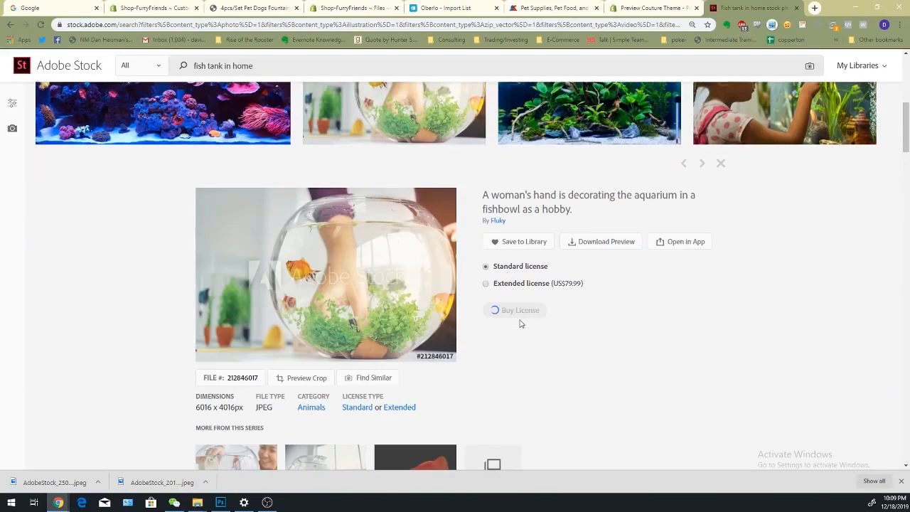
{"action": "scroll", "coordinate": [514, 338], "scroll_direction": "down", "scroll_amount": 2}
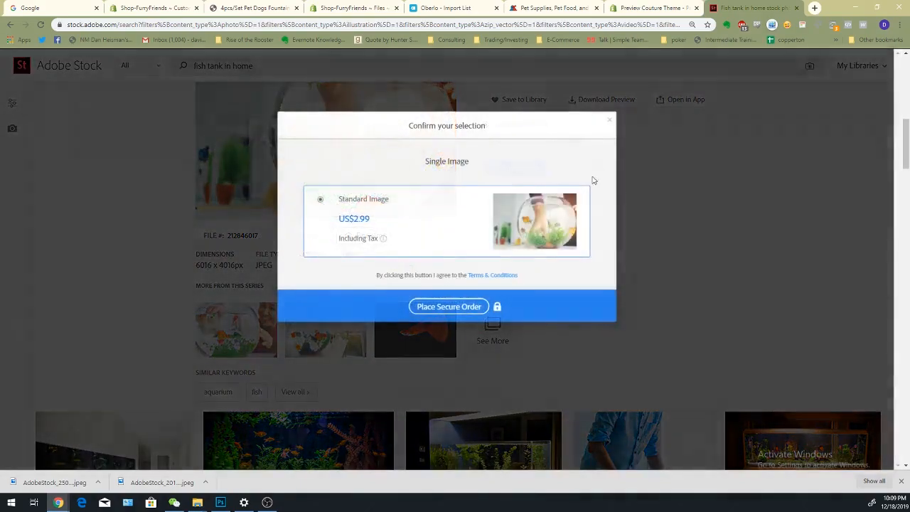
{"action": "left_click", "coordinate": [609, 120]}
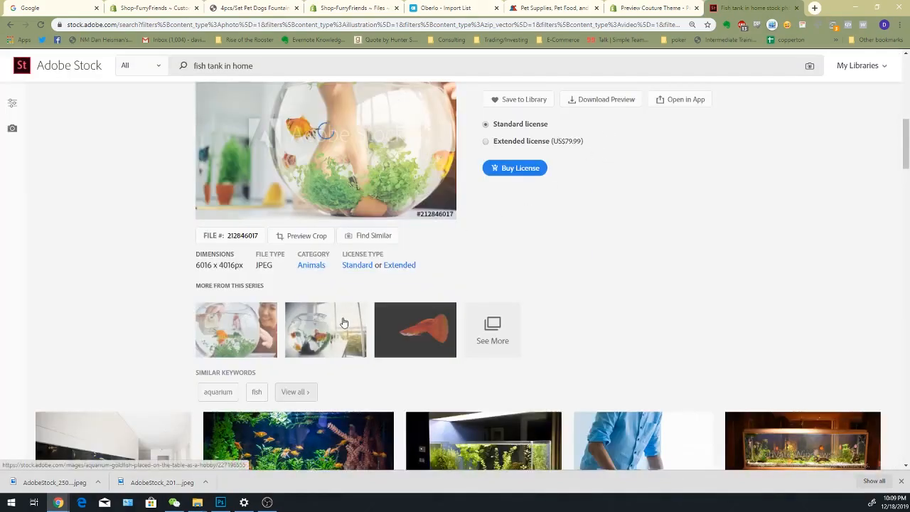
{"action": "left_click", "coordinate": [328, 336]}
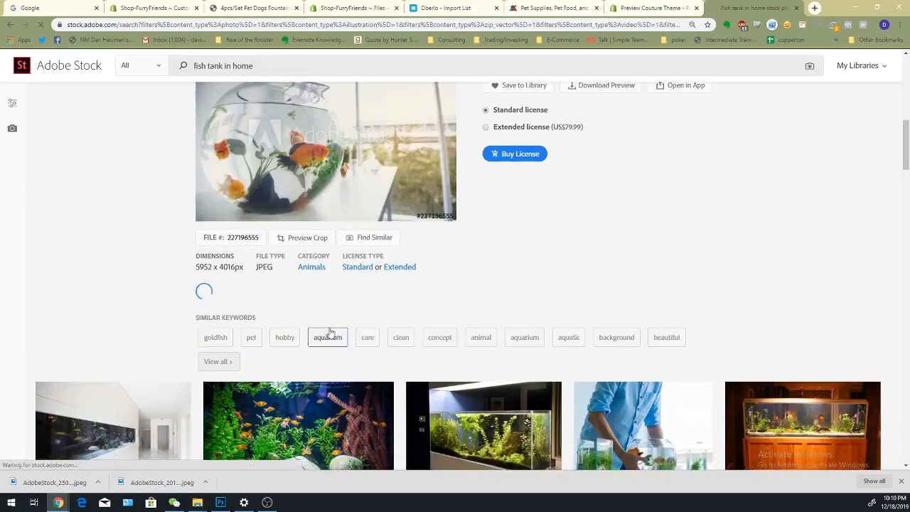
{"action": "scroll", "coordinate": [403, 340], "scroll_direction": "up", "scroll_amount": 2}
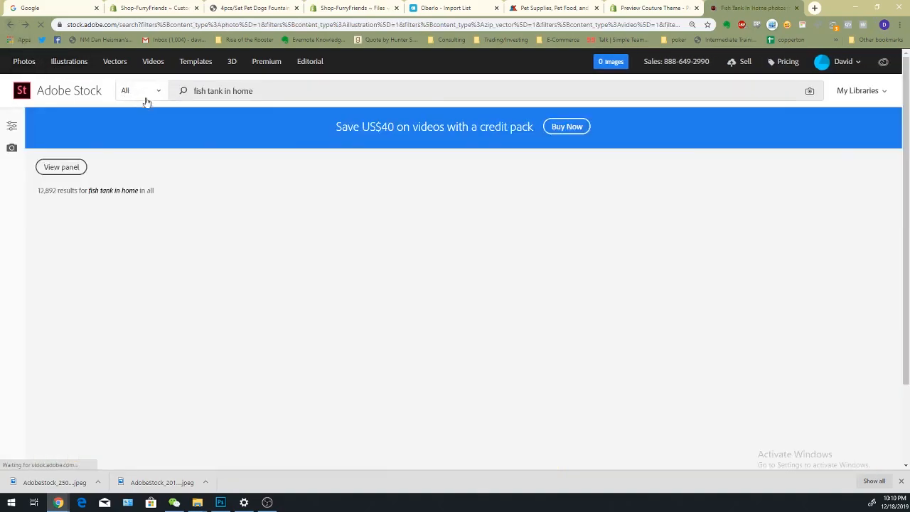
License and download the photo "Aquarium goldfish placed on the table as a hobby" with the standard license
{"action": "scroll", "coordinate": [382, 322], "scroll_direction": "down", "scroll_amount": 5}
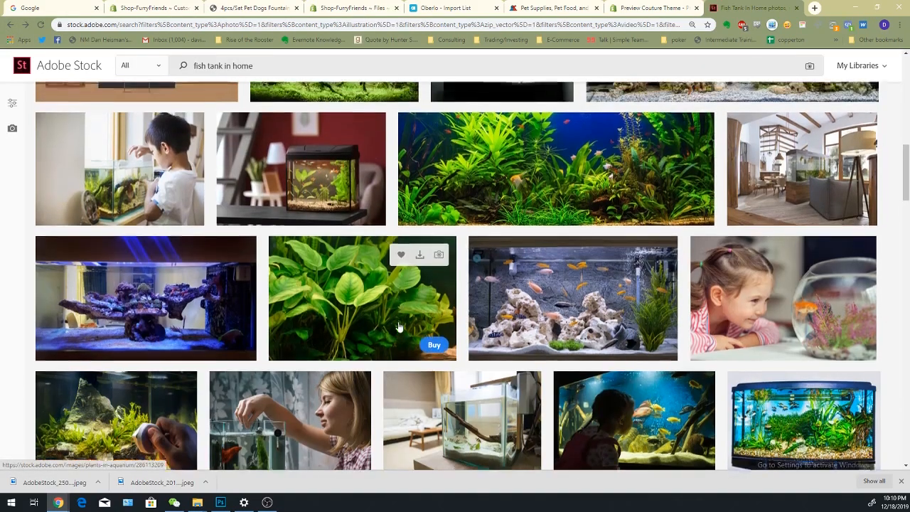
{"action": "scroll", "coordinate": [399, 327], "scroll_direction": "up", "scroll_amount": 3}
{"action": "scroll", "coordinate": [357, 363], "scroll_direction": "down", "scroll_amount": 5}
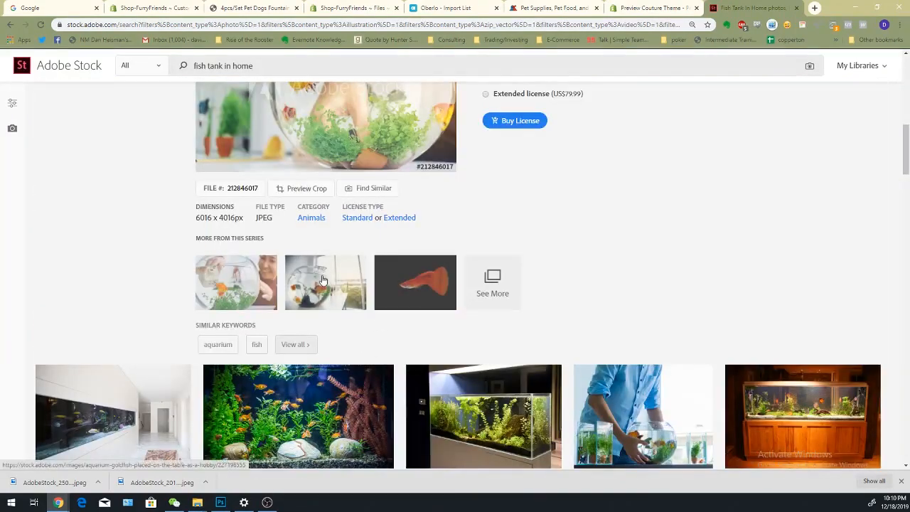
{"action": "left_click", "coordinate": [322, 279]}
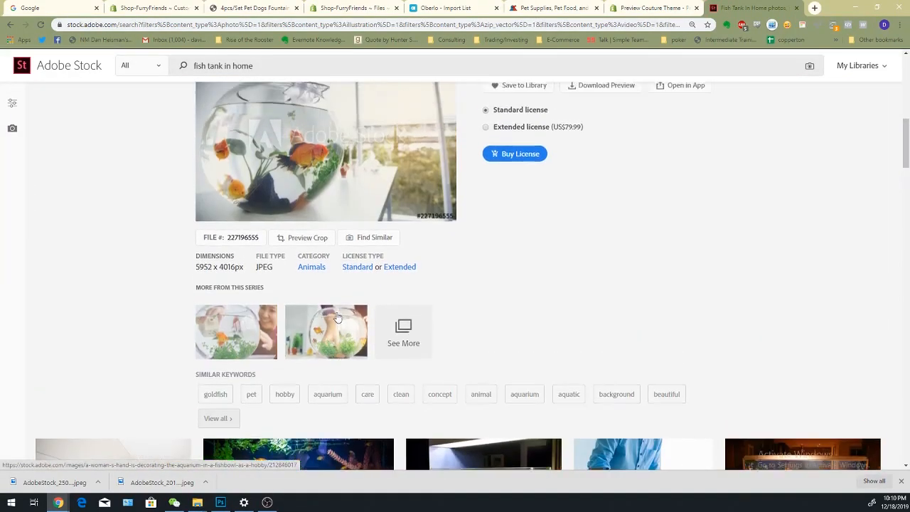
{"action": "left_click", "coordinate": [510, 255]}
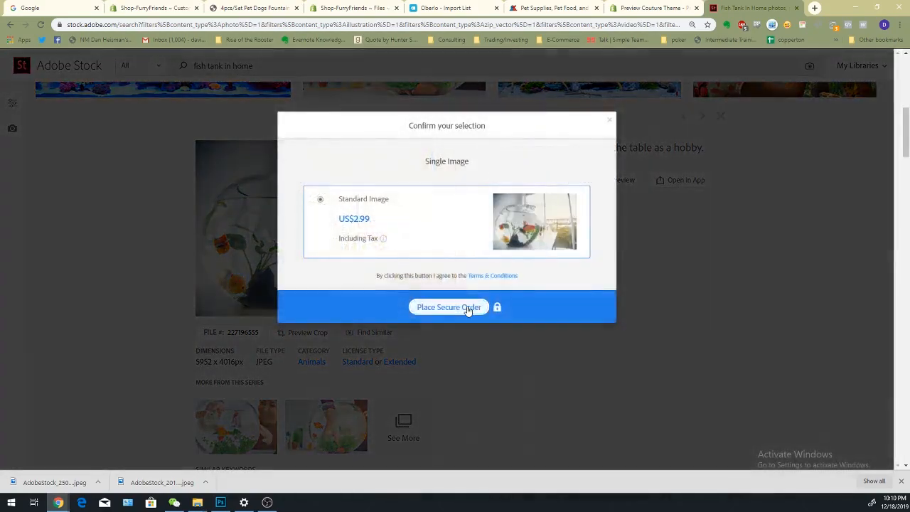
{"action": "left_click", "coordinate": [468, 308]}
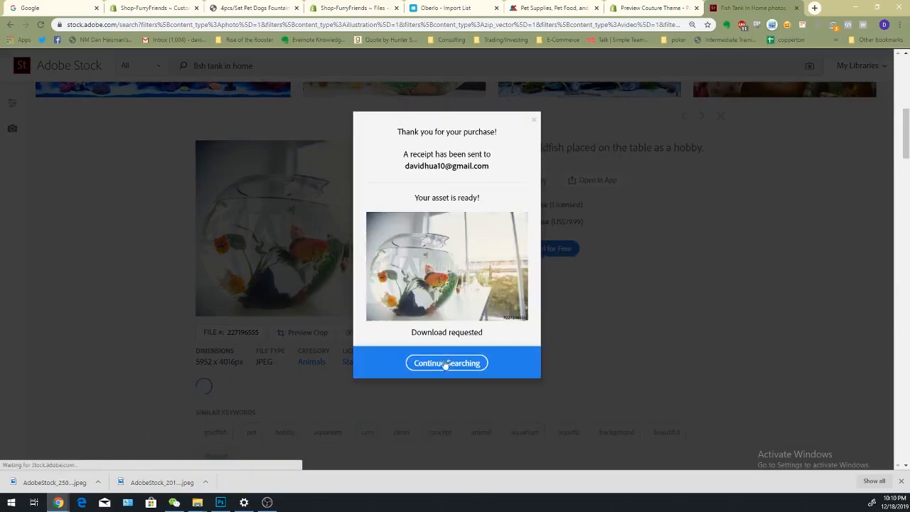
{"action": "left_click", "coordinate": [447, 363]}
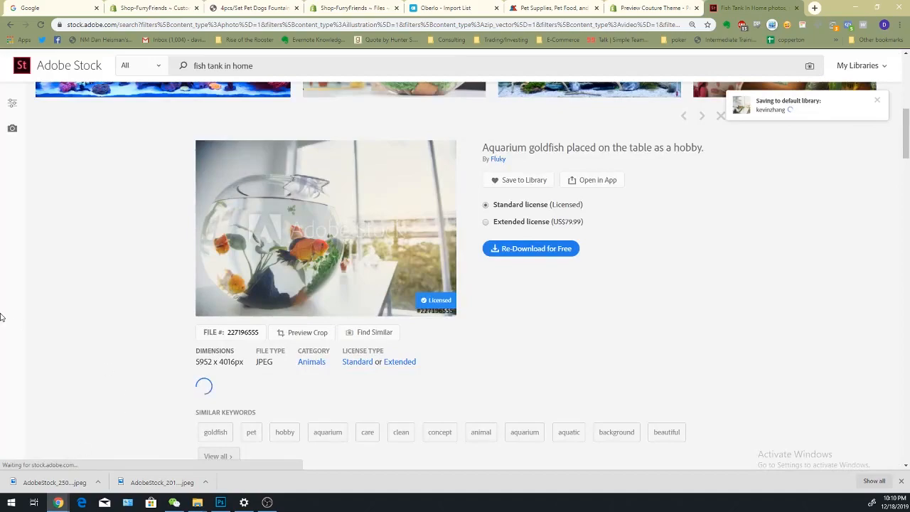
Switch to Photoshop with the downloaded goldfish photo and cancel the Save As dialog for Untitled-1
{"action": "left_click_drag", "start_coordinate": [56, 481], "coordinate": [482, 323]}
{"action": "key", "text": "alt+Tab"}
{"action": "key", "text": "alt+Tab"}
{"action": "key", "text": "alt+Tab"}
{"action": "left_click_drag", "start_coordinate": [544, 377], "coordinate": [545, 378]}
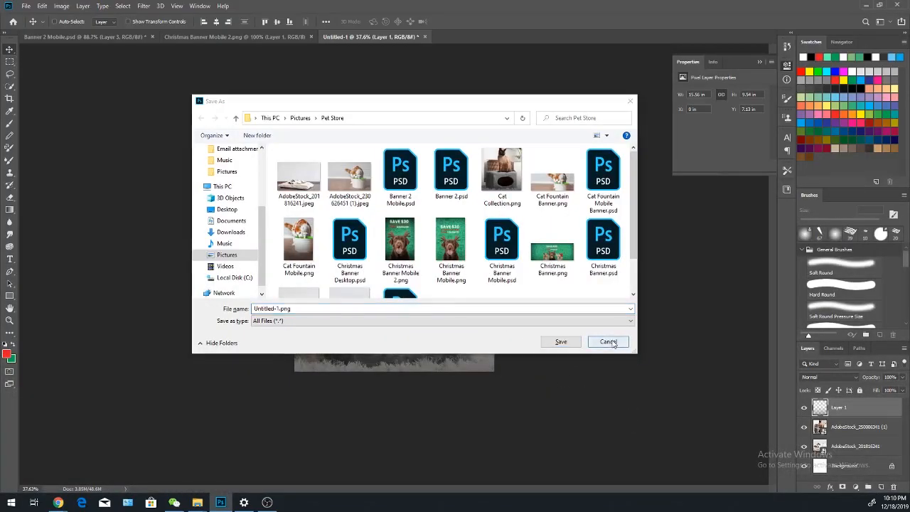
{"action": "left_click", "coordinate": [613, 342]}
Open the downloaded goldfish photo in Photoshop as its own document and return to the Untitled-1 collection document
{"action": "key", "text": "alt+Tab"}
{"action": "left_click", "coordinate": [113, 359]}
{"action": "key", "text": "alt+Tab"}
{"action": "left_click", "coordinate": [381, 37]}
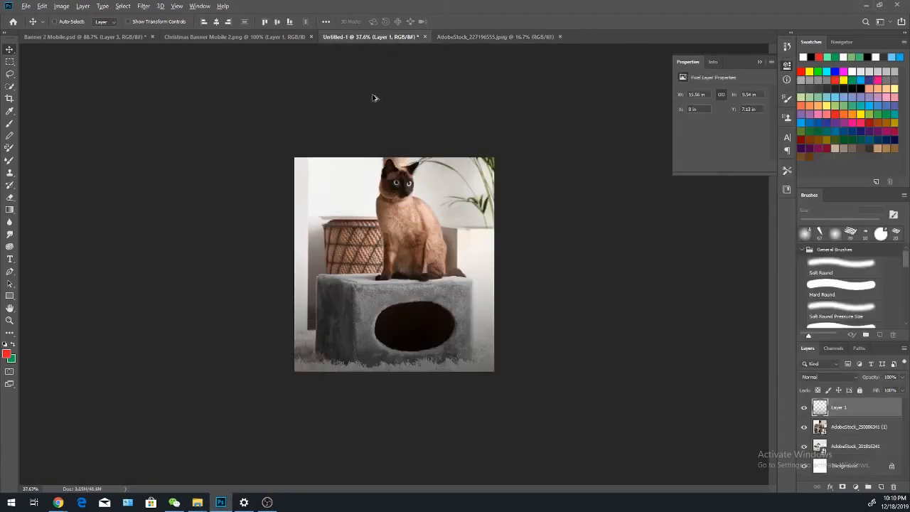
Place the downloaded goldfish photo into the Untitled-1 document in Photoshop, enlarged to about 139% and positioned to cover the canvas
{"action": "key", "text": "alt+Tab"}
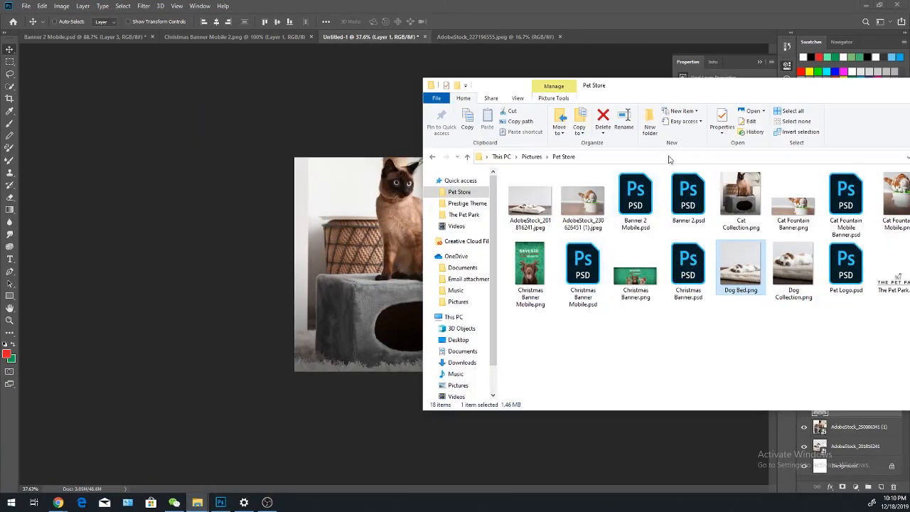
{"action": "key", "text": "alt+Tab"}
{"action": "key", "text": "alt+Tab"}
{"action": "key", "text": "alt+Tab"}
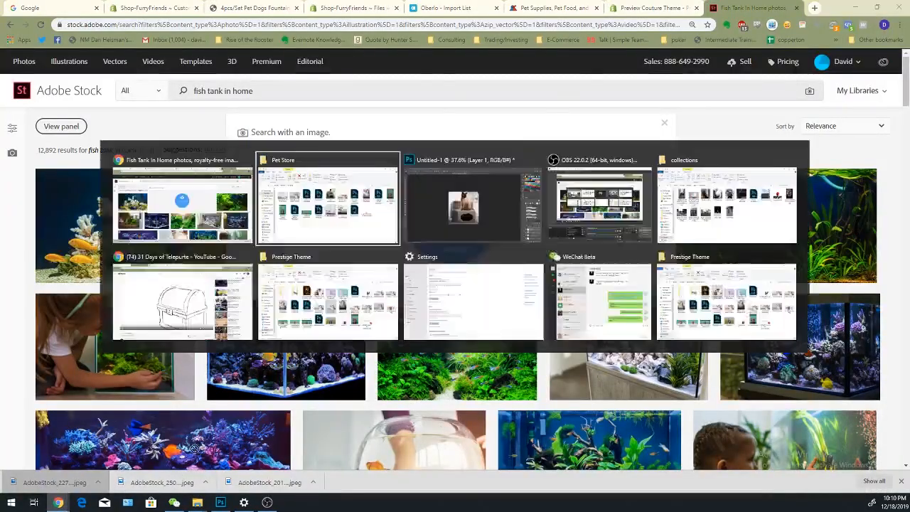
{"action": "key", "text": "alt+Tab"}
{"action": "key", "text": "alt+Tab"}
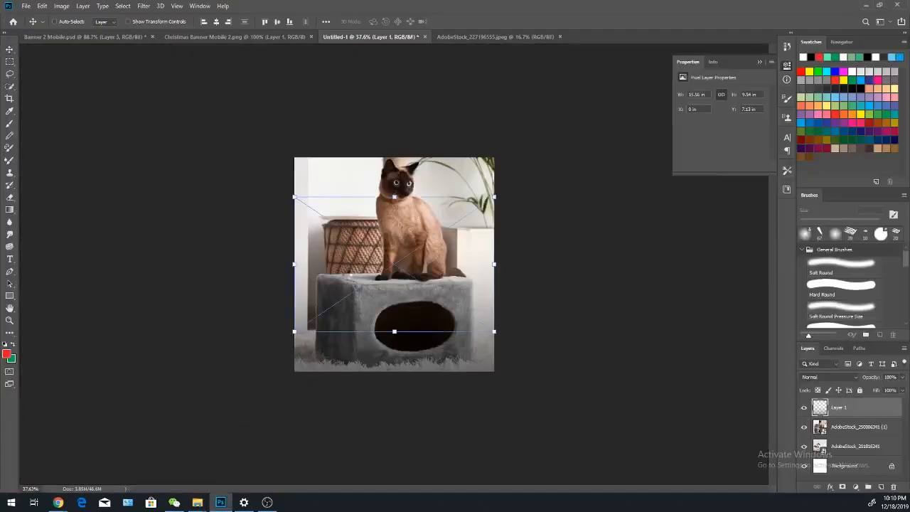
{"action": "left_click_drag", "start_coordinate": [492, 330], "coordinate": [650, 433]}
{"action": "left_click_drag", "start_coordinate": [441, 349], "coordinate": [362, 287]}
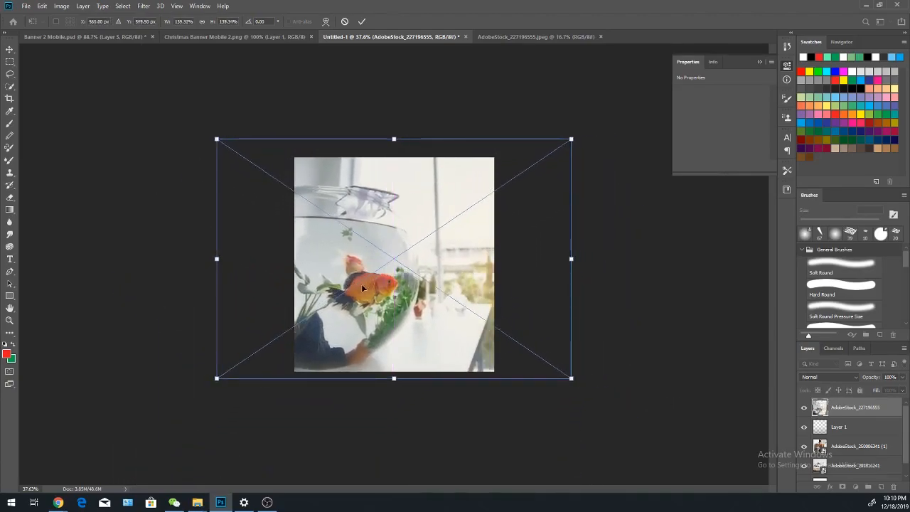
{"action": "key", "text": "Return"}
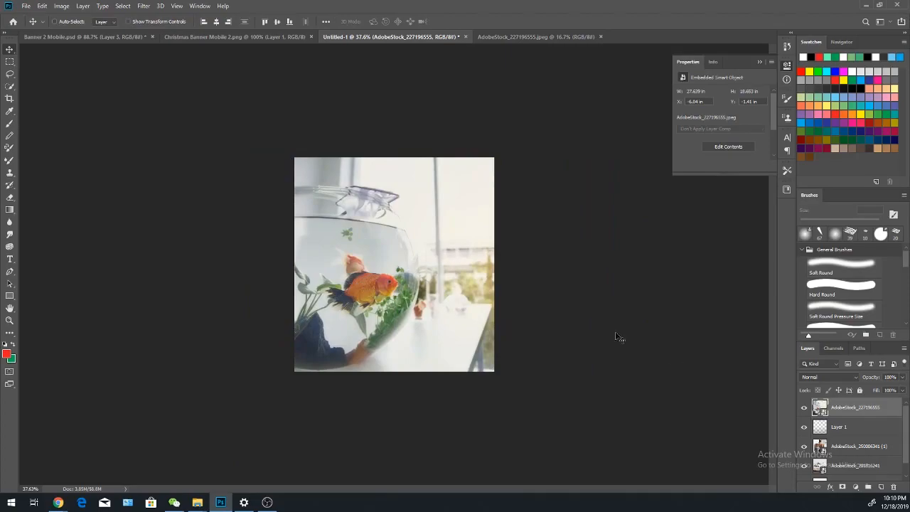
Move the Layer 1 shading above the goldfish photo and shift the photo so the whole bowl sits in the canvas
{"action": "left_click_drag", "start_coordinate": [835, 429], "coordinate": [845, 404]}
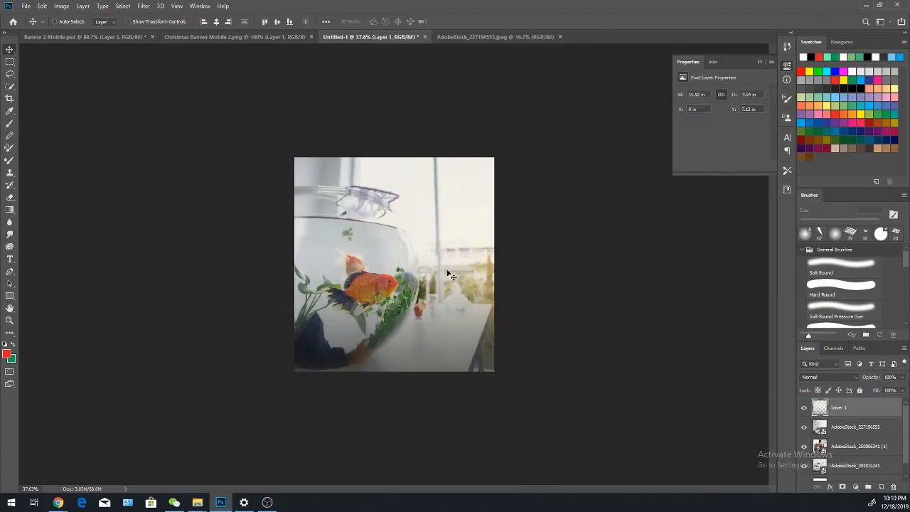
{"action": "left_click", "coordinate": [855, 426]}
{"action": "left_click_drag", "start_coordinate": [355, 221], "coordinate": [418, 219]}
{"action": "left_click", "coordinate": [864, 488]}
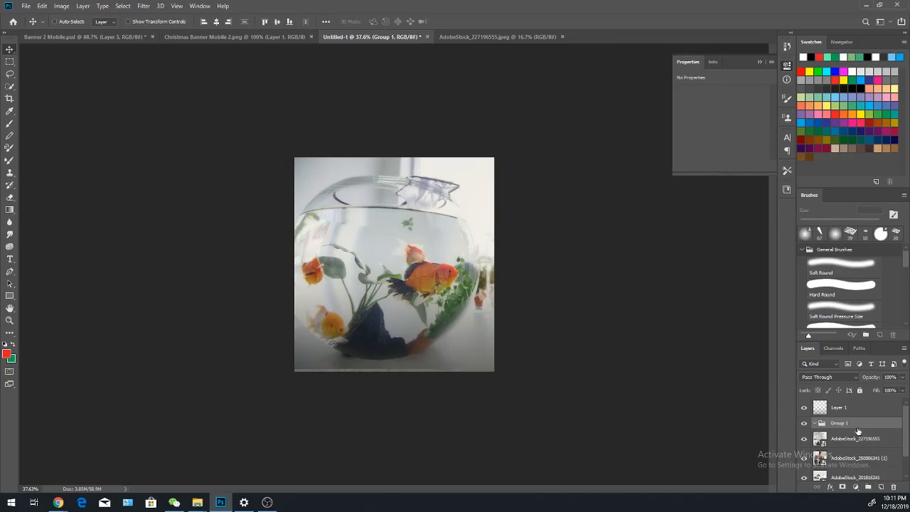
{"action": "key", "text": "ctrl+z"}
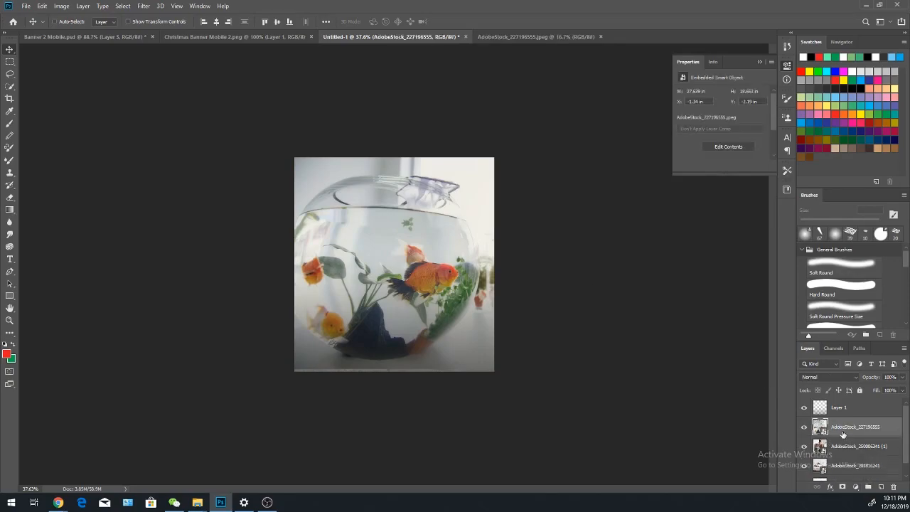
{"action": "left_click_drag", "start_coordinate": [401, 197], "coordinate": [403, 201]}
Add a Brightness/Contrast adjustment above the goldfish photo with brightness set to 36
{"action": "left_click", "coordinate": [855, 487]}
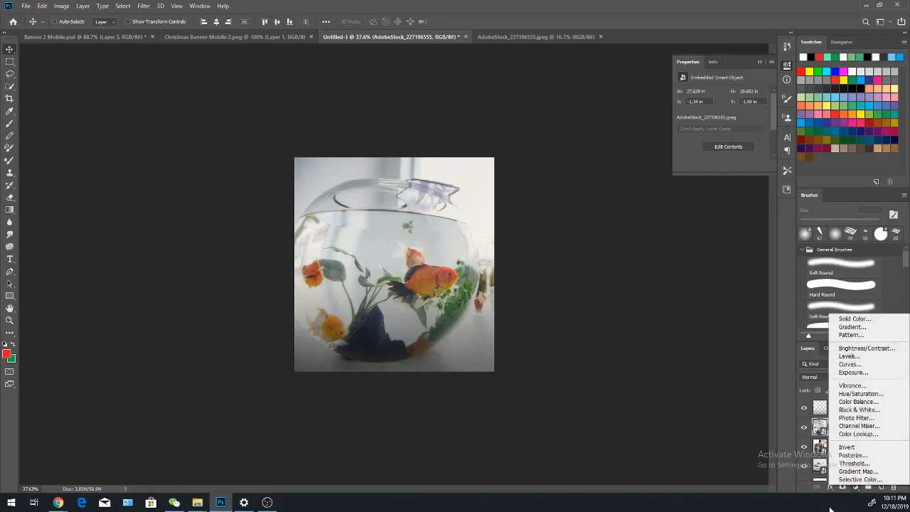
{"action": "left_click", "coordinate": [868, 348]}
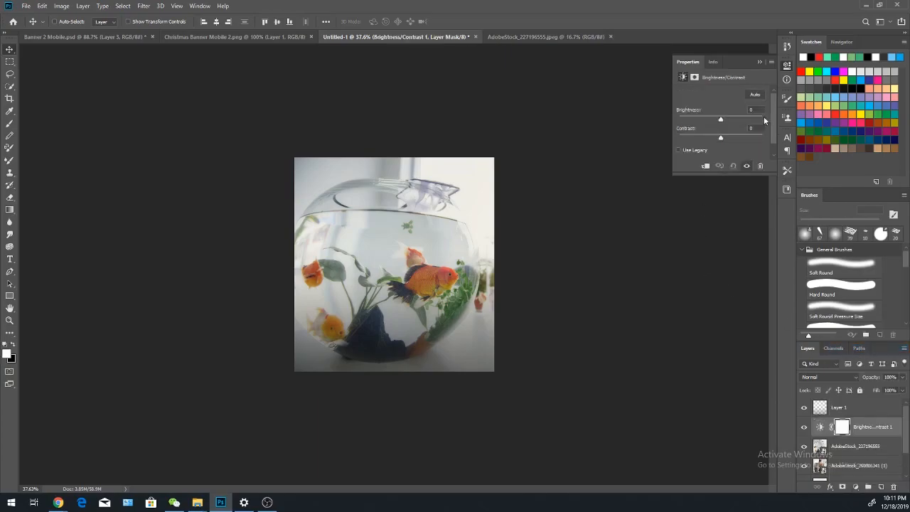
{"action": "left_click_drag", "start_coordinate": [721, 122], "coordinate": [731, 121]}
{"action": "left_click_drag", "start_coordinate": [727, 121], "coordinate": [731, 121]}
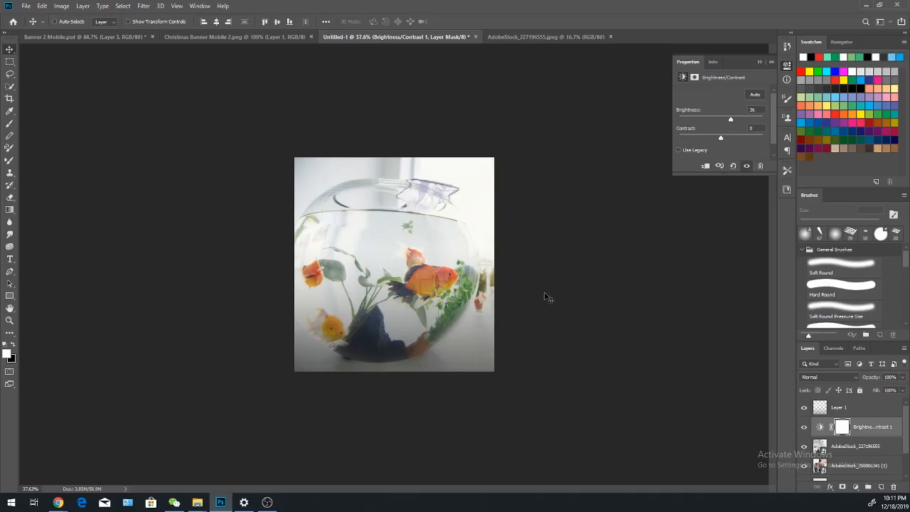
Enlarge the goldfish photo layer to about 161% and reposition it over the canvas
{"action": "left_click", "coordinate": [857, 446]}
{"action": "key", "text": "ctrl+t"}
{"action": "left_click_drag", "start_coordinate": [276, 131], "coordinate": [220, 90]}
{"action": "left_click_drag", "start_coordinate": [338, 206], "coordinate": [379, 212]}
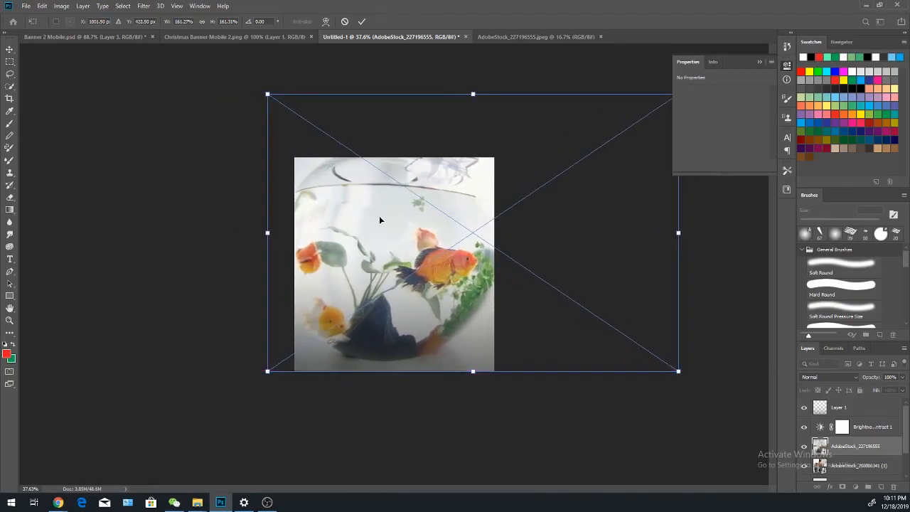
{"action": "key", "text": "Return"}
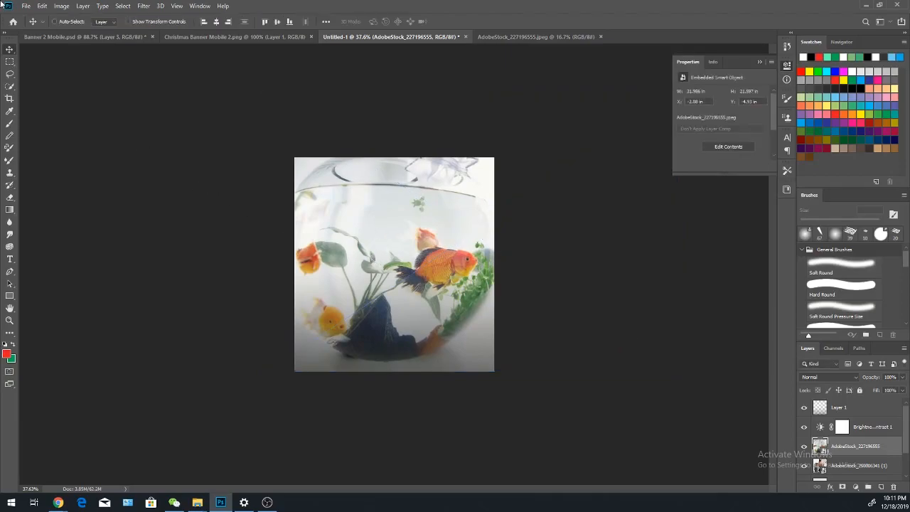
Reduce the goldfish photo to about 153% and shift it left until the large goldfish is near the canvas centre
{"action": "key", "text": "ctrl+t"}
{"action": "left_click_drag", "start_coordinate": [268, 94], "coordinate": [288, 109]}
{"action": "mouse_move", "coordinate": [435, 244]}
{"action": "left_mouse_down"}
{"action": "mouse_move", "coordinate": [428, 253]}
{"action": "mouse_move", "coordinate": [428, 245]}
{"action": "left_mouse_up"}
{"action": "key", "text": "Return"}
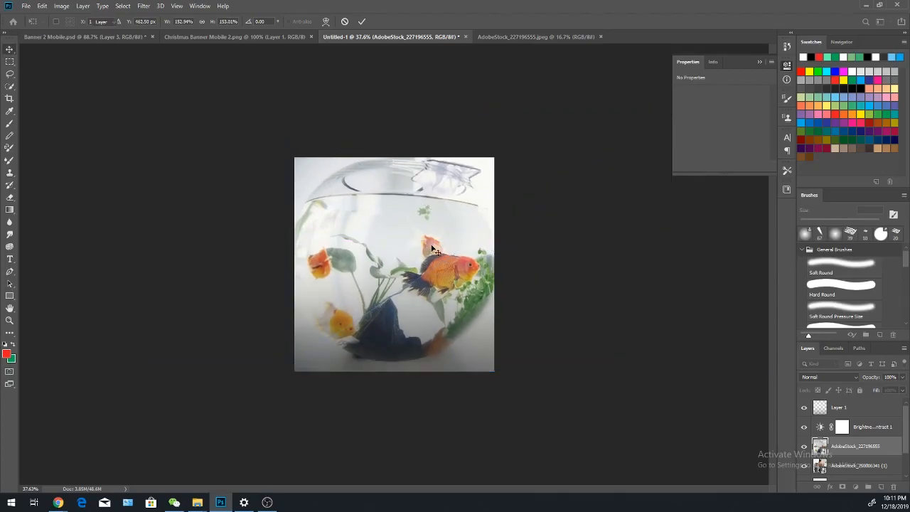
{"action": "key", "text": "Left"}
{"action": "key", "text": "Left"}
{"action": "key", "text": "Left"}
{"action": "key", "text": "Left"}
{"action": "key", "text": "Left"}
{"action": "key", "text": "Left"}
{"action": "key", "text": "Left"}
{"action": "key", "text": "Left"}
{"action": "key", "text": "Left"}
{"action": "key", "text": "Left"}
{"action": "key", "text": "Left"}
{"action": "key", "text": "Left"}
{"action": "key", "text": "Left"}
{"action": "key", "text": "Left"}
{"action": "key", "text": "Left"}
{"action": "key", "text": "Left"}
{"action": "key", "text": "Left"}
{"action": "key", "text": "Left"}
{"action": "key", "text": "Left"}
{"action": "key", "text": "Left"}
{"action": "key", "text": "Left"}
{"action": "key", "text": "Left"}
{"action": "key", "text": "Left"}
{"action": "key", "text": "Left"}
{"action": "key", "text": "Left"}
{"action": "key", "text": "Left"}
{"action": "key", "text": "Left"}
{"action": "key", "text": "Left"}
{"action": "key", "text": "Left"}
{"action": "key", "text": "Left"}
{"action": "key", "text": "Left"}
{"action": "key", "text": "Left"}
{"action": "key", "text": "Left"}
{"action": "key", "text": "Left"}
{"action": "key", "text": "Left"}
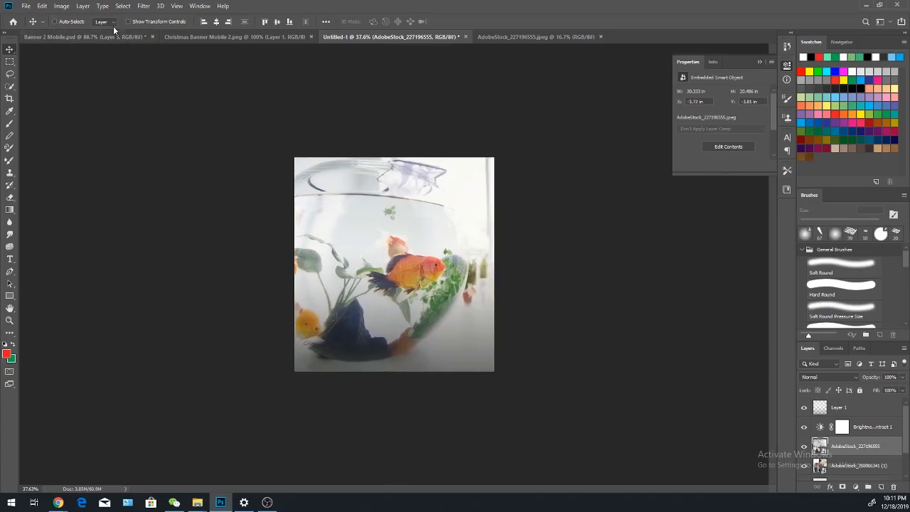
Export the goldfish composition as a PNG named OtherPets in the Pet Store folder
{"action": "left_click", "coordinate": [29, 6]}
{"action": "mouse_move", "coordinate": [61, 135]}
{"action": "left_click", "coordinate": [163, 136]}
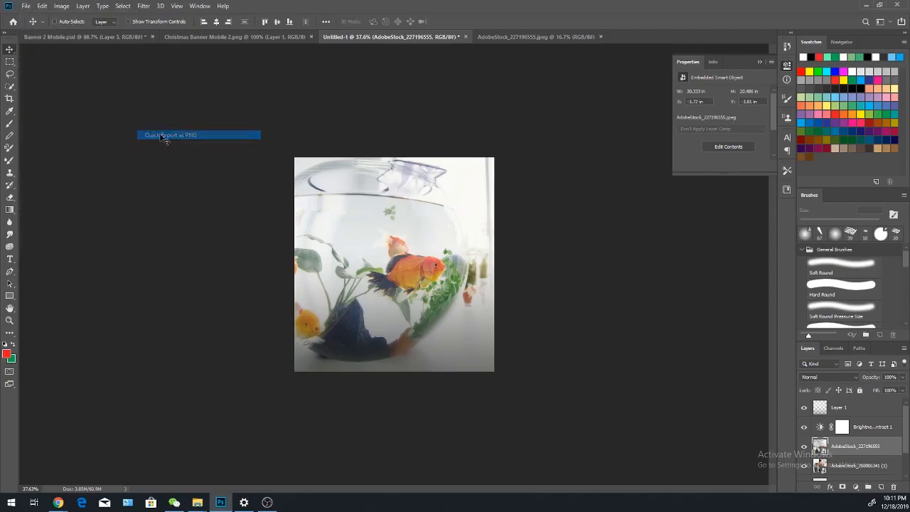
{"action": "type", "text": "f"}
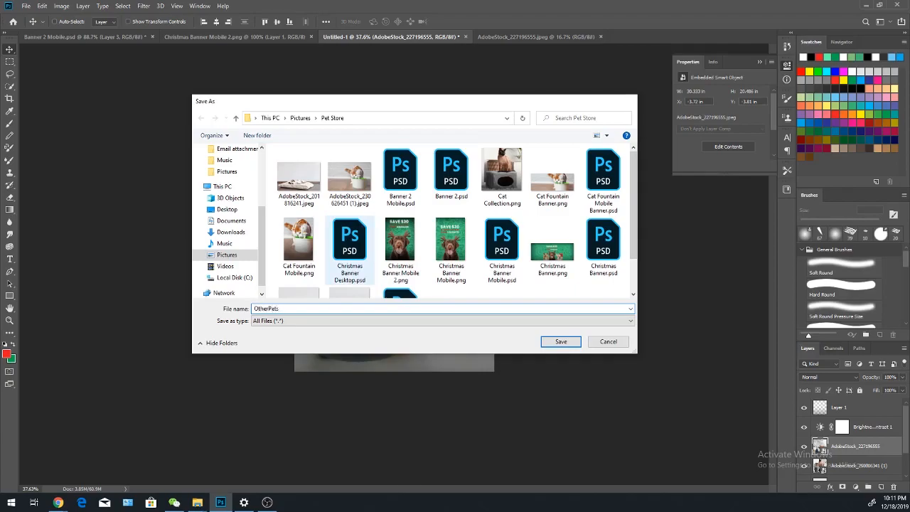
{"action": "key", "text": "Return"}
Switch to the Shopify theme editor in Chrome and expand the third, unnamed block of the collection list
{"action": "key", "text": "alt+Tab"}
{"action": "key", "text": "alt+Tab"}
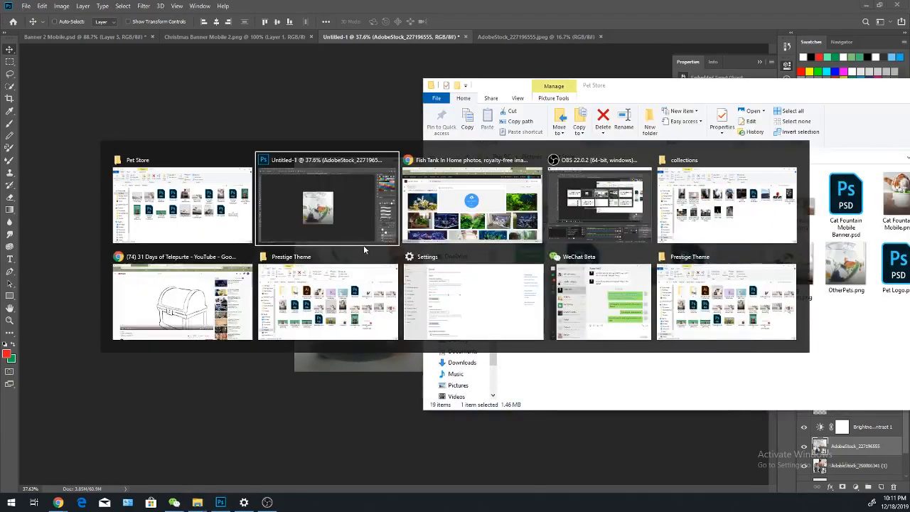
{"action": "key", "text": "alt+Tab"}
{"action": "left_click", "coordinate": [353, 7]}
{"action": "left_click", "coordinate": [151, 7]}
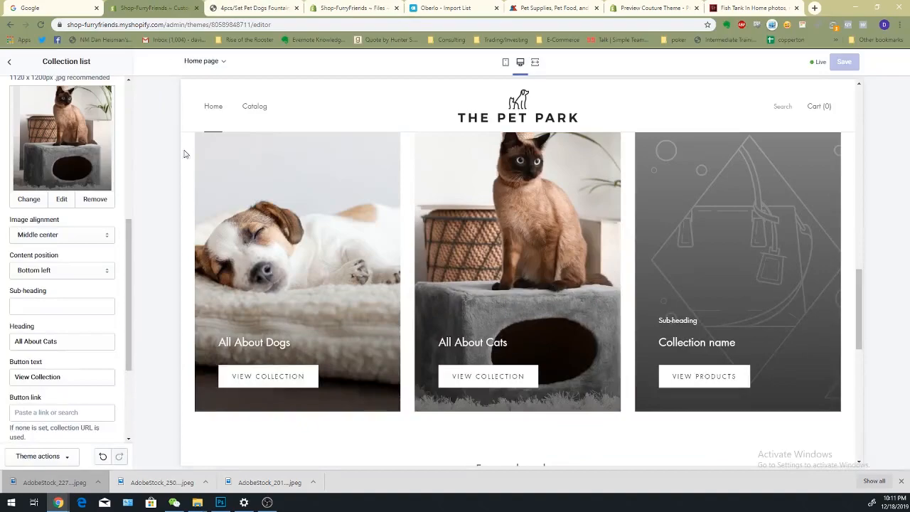
{"action": "scroll", "coordinate": [52, 408], "scroll_direction": "down", "scroll_amount": 2}
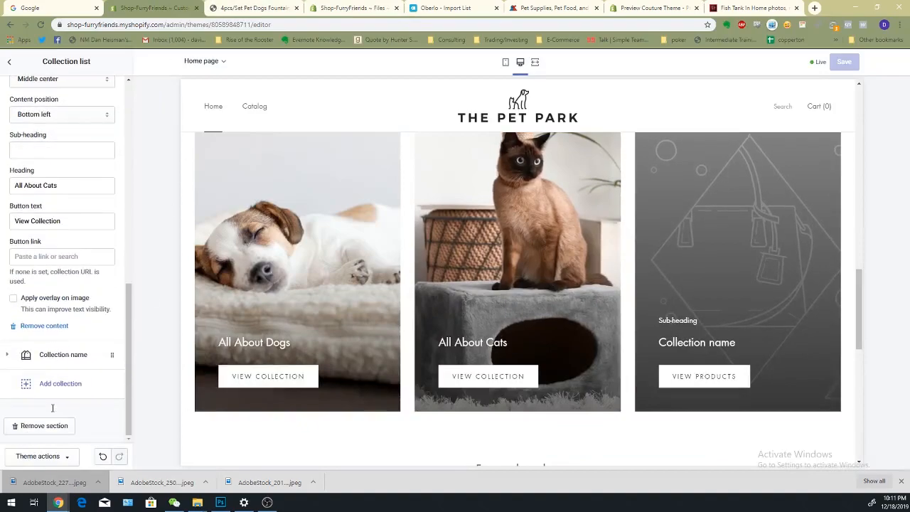
{"action": "left_click", "coordinate": [48, 363]}
{"action": "scroll", "coordinate": [75, 258], "scroll_direction": "down", "scroll_amount": 1}
{"action": "scroll", "coordinate": [70, 287], "scroll_direction": "up", "scroll_amount": 1}
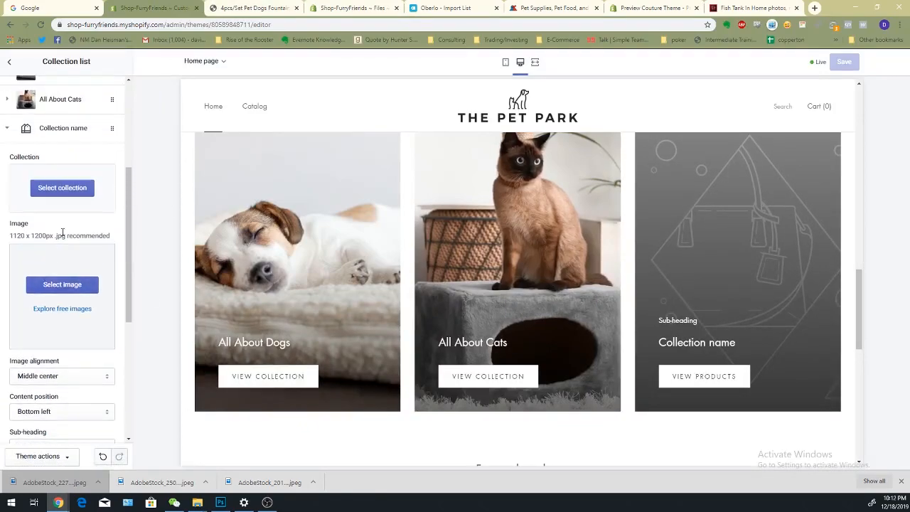
Upload OtherPets.png from the Pet Store folder and assign it as the third collection block's image
{"action": "left_click", "coordinate": [64, 284]}
{"action": "left_click", "coordinate": [46, 127]}
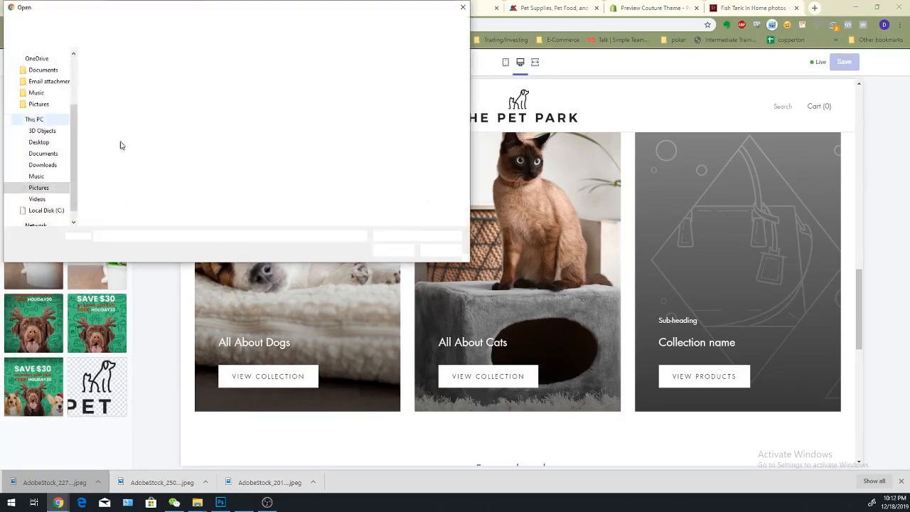
{"action": "double_click", "coordinate": [274, 153]}
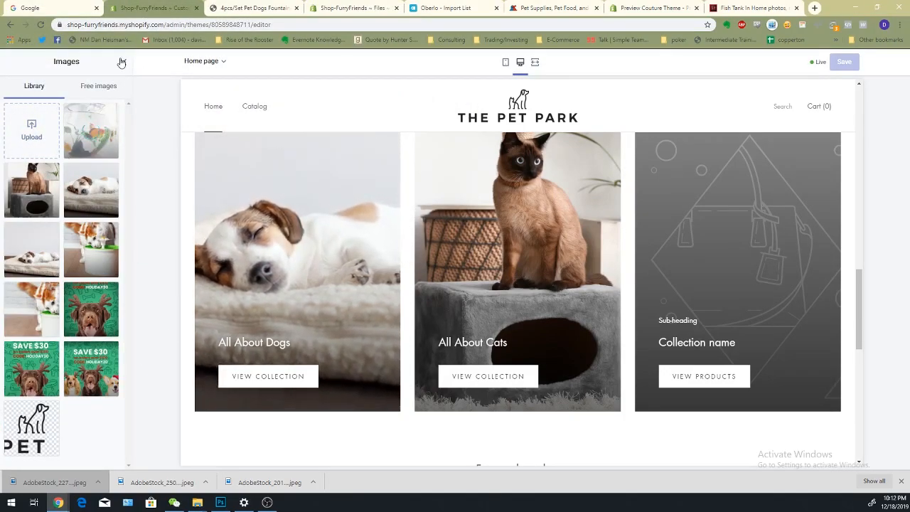
{"action": "left_click", "coordinate": [103, 132]}
{"action": "left_click", "coordinate": [111, 456]}
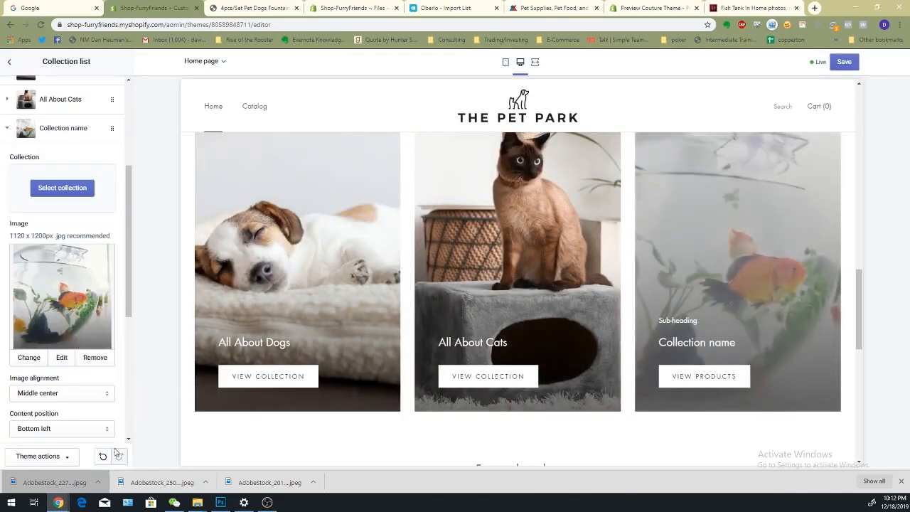
Clear the third block's sub-heading and set its heading to "All Other Pets"
{"action": "scroll", "coordinate": [64, 335], "scroll_direction": "down", "scroll_amount": 3}
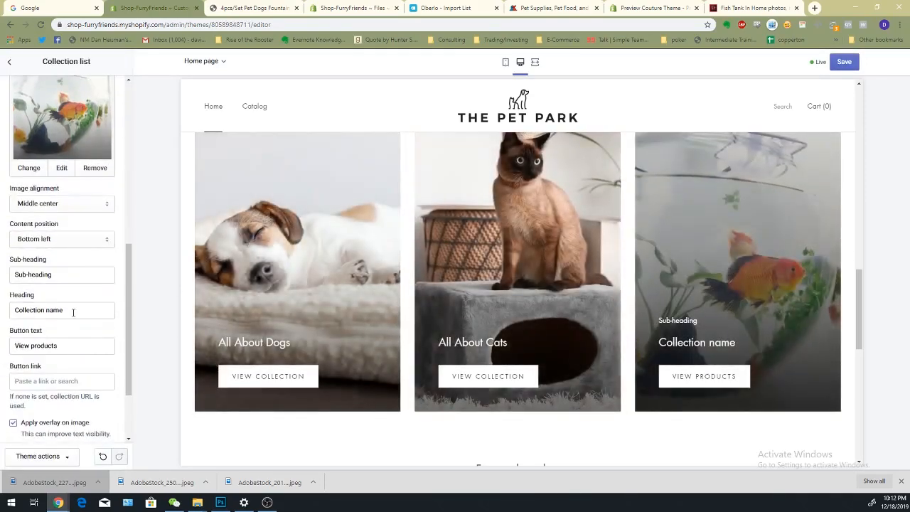
{"action": "left_click_drag", "start_coordinate": [75, 281], "coordinate": [3, 276]}
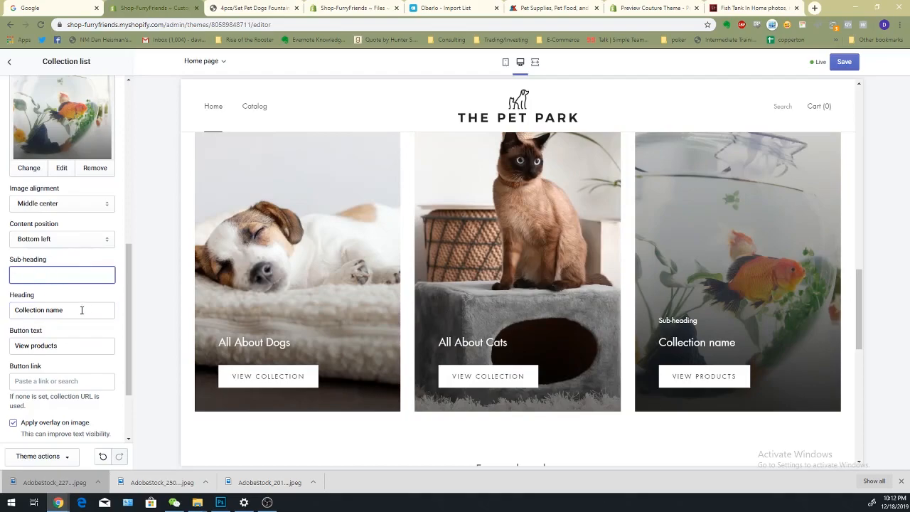
{"action": "left_click_drag", "start_coordinate": [78, 313], "coordinate": [2, 313]}
{"action": "type", "text": "All Other Pets"}
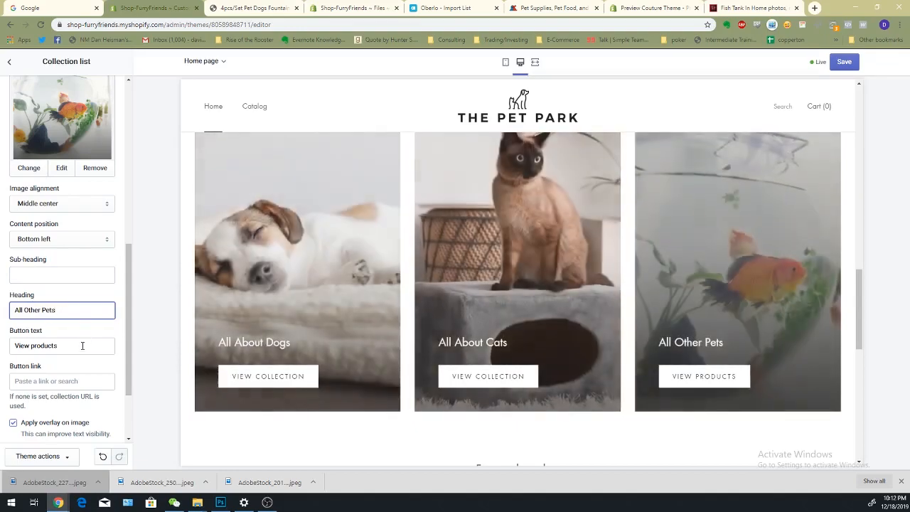
Set the All Other Pets button text to "View Collection", turn off its image overlay and check the collection list in the preview
{"action": "left_click_drag", "start_coordinate": [81, 346], "coordinate": [3, 365]}
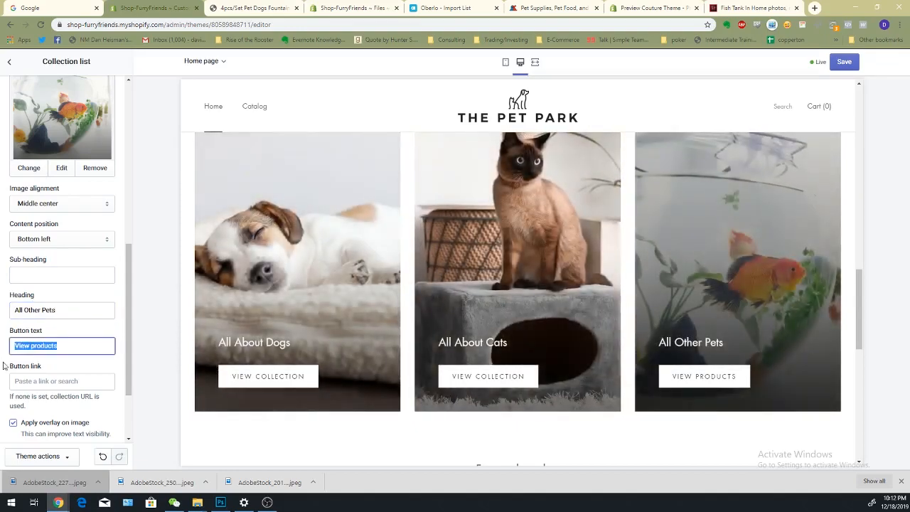
{"action": "type", "text": "V"}
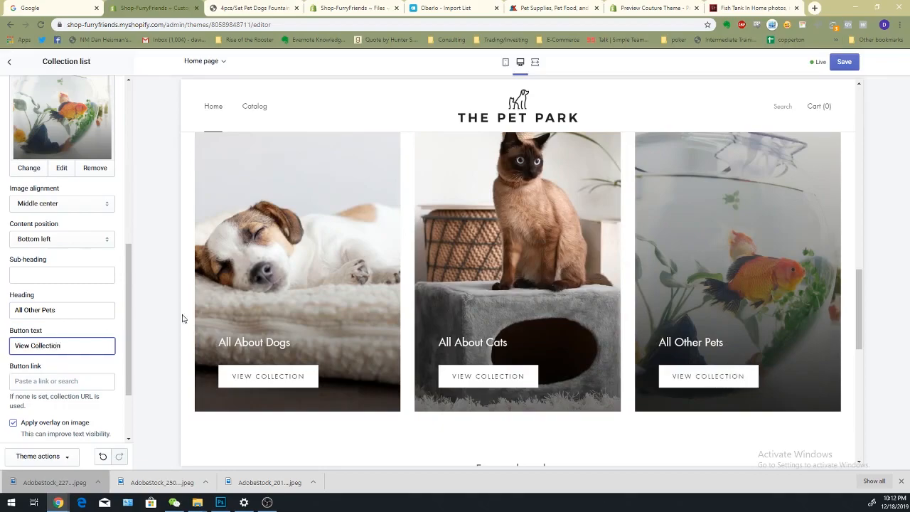
{"action": "left_click", "coordinate": [24, 425]}
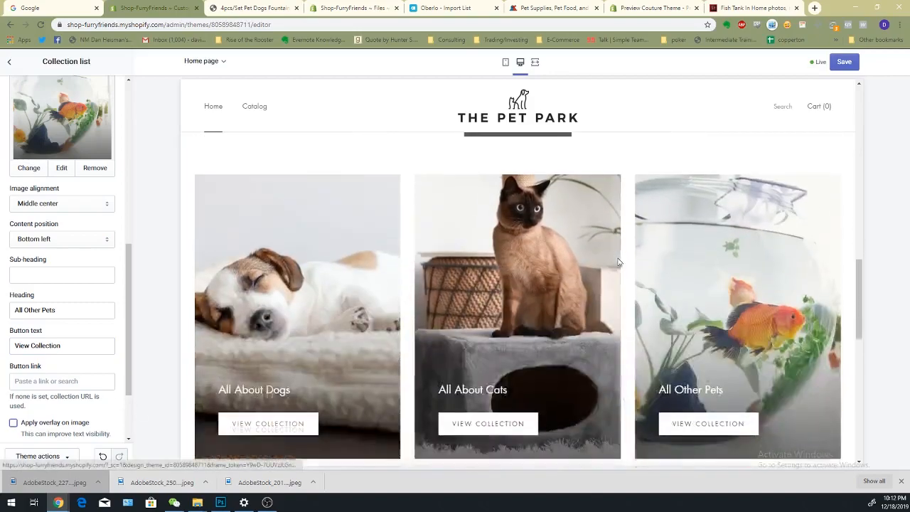
{"action": "scroll", "coordinate": [628, 259], "scroll_direction": "up", "scroll_amount": 4}
{"action": "scroll", "coordinate": [628, 259], "scroll_direction": "down", "scroll_amount": 4}
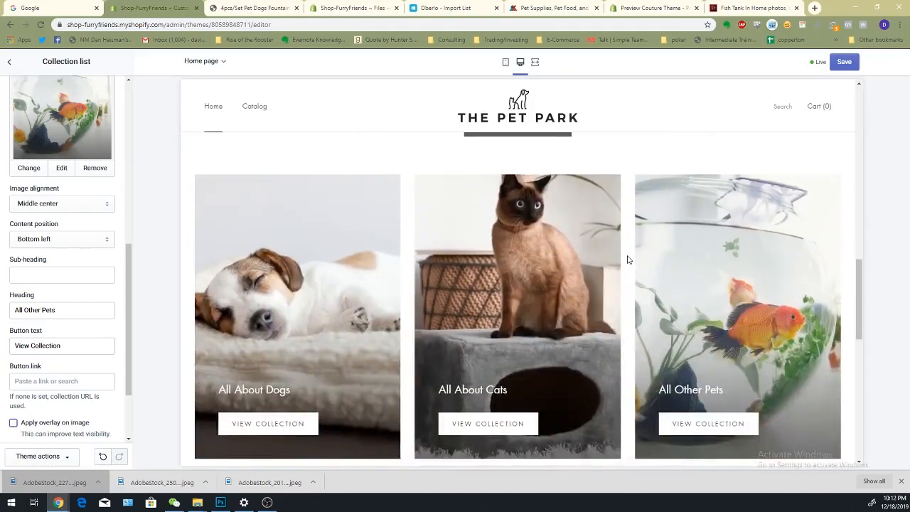
{"action": "scroll", "coordinate": [471, 398], "scroll_direction": "down", "scroll_amount": 5}
{"action": "scroll", "coordinate": [465, 369], "scroll_direction": "up", "scroll_amount": 5}
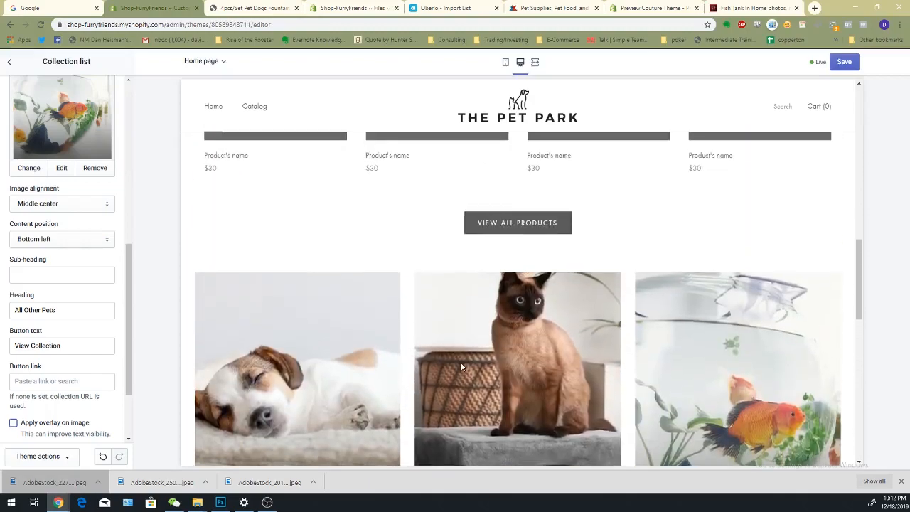
{"action": "scroll", "coordinate": [777, 175], "scroll_direction": "down", "scroll_amount": 4}
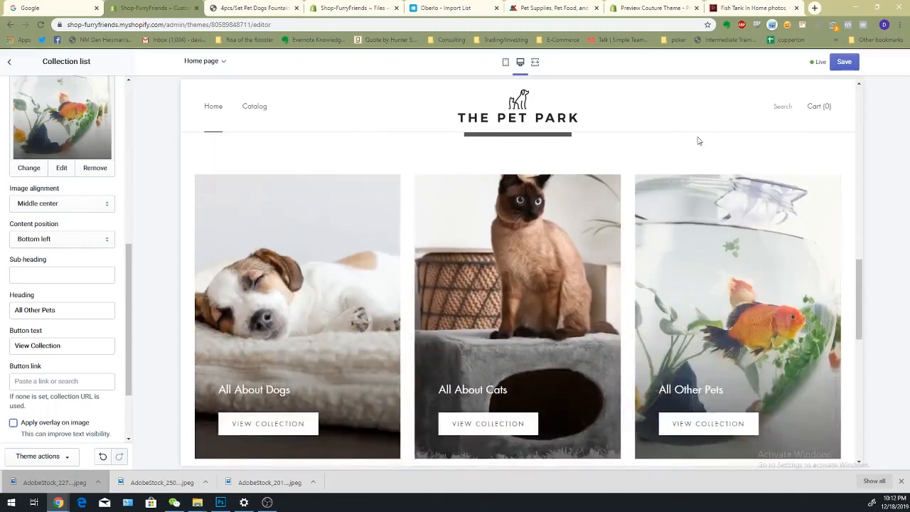